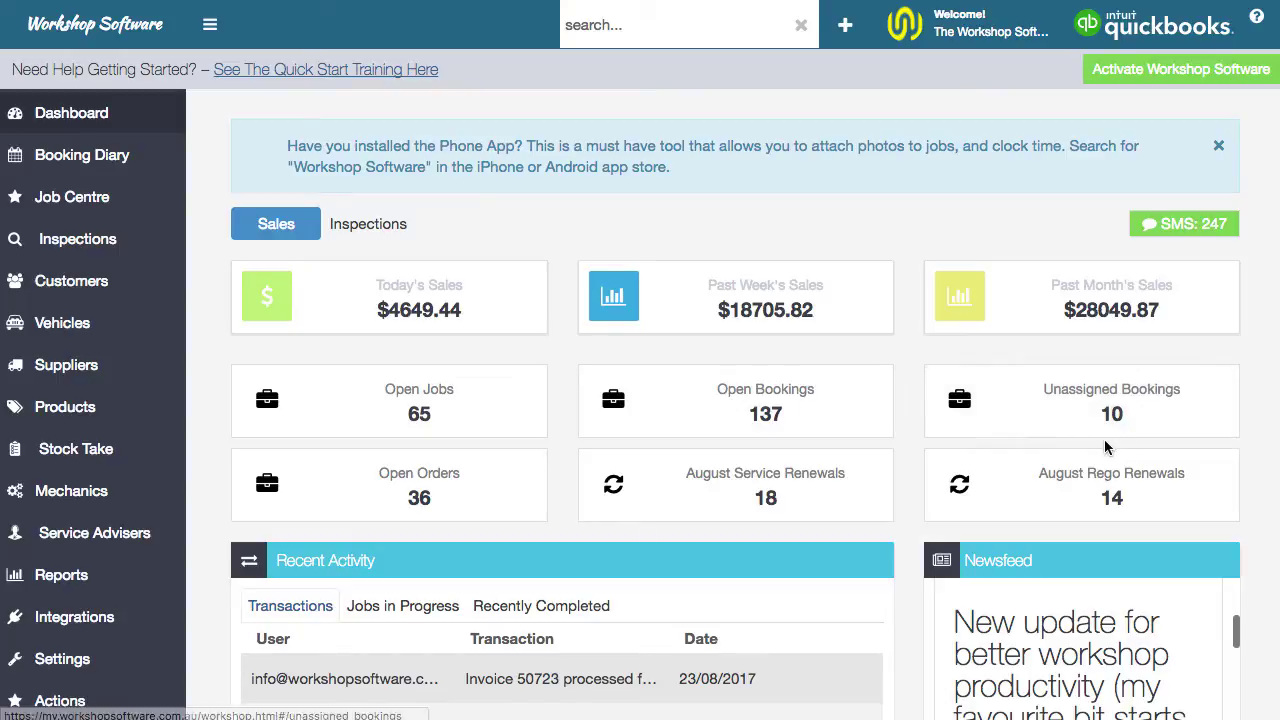
Step: Page through recent transactions, then open closed invoice 50723 for XQF962 from Recently Completed
{"action": "scroll", "coordinate": [804, 462], "scroll_direction": "down", "scroll_amount": 3}
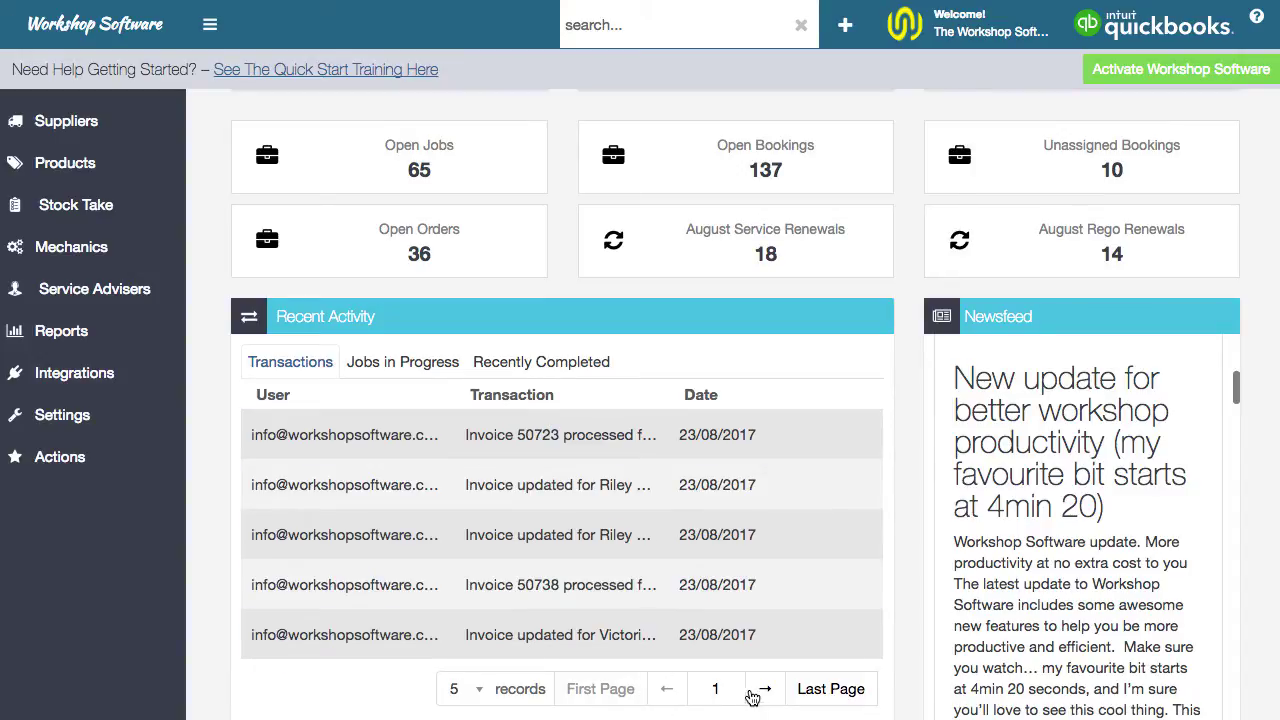
{"action": "left_click", "coordinate": [765, 690]}
{"action": "left_click", "coordinate": [765, 690]}
{"action": "left_click", "coordinate": [765, 690]}
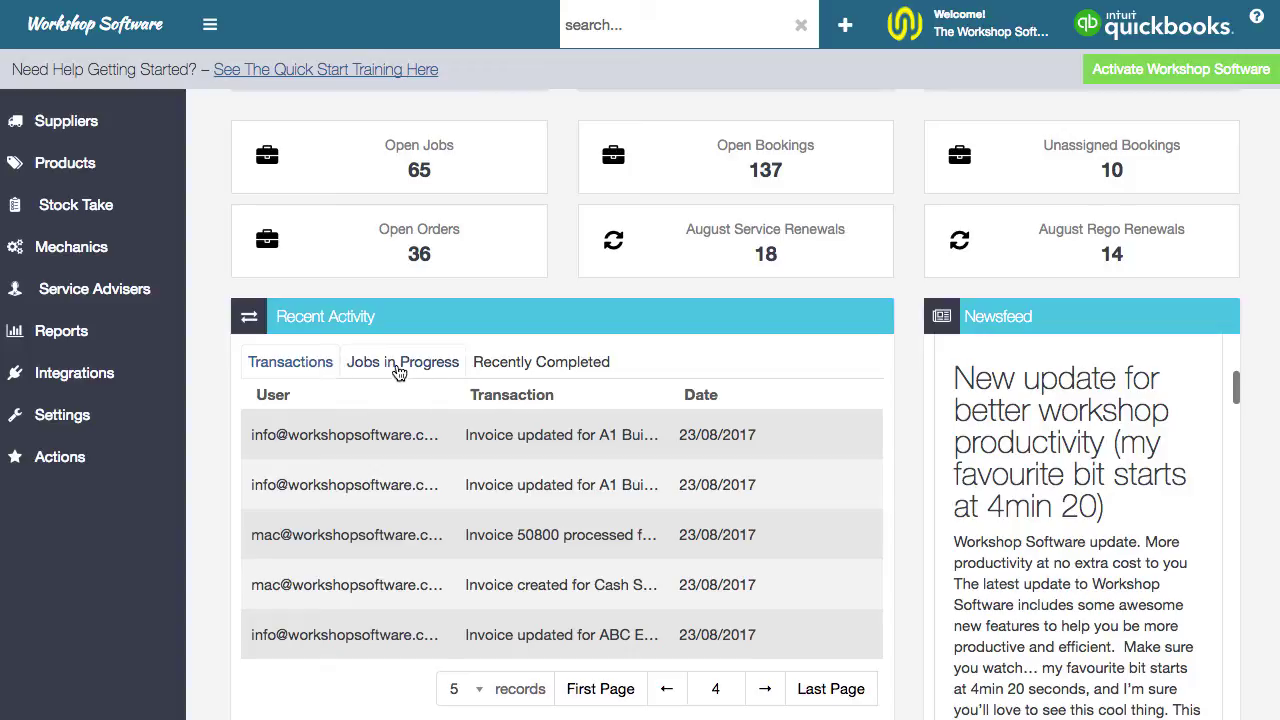
{"action": "left_click", "coordinate": [398, 372]}
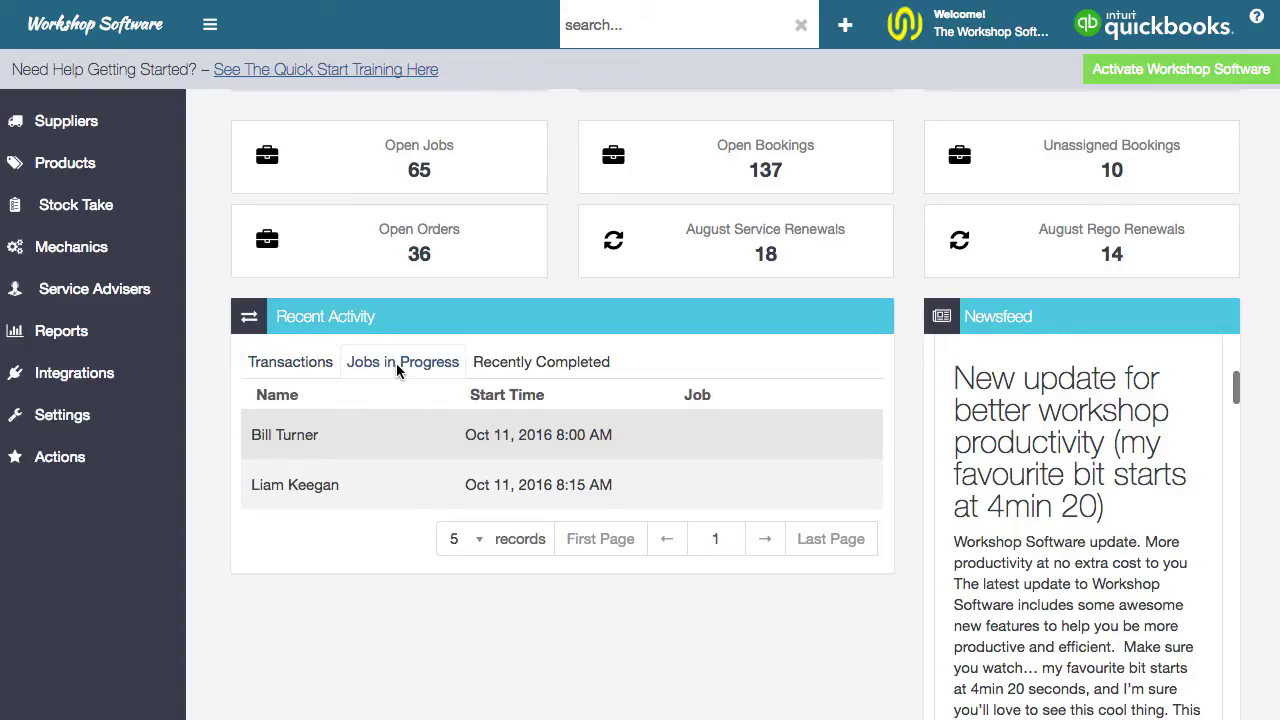
{"action": "left_click", "coordinate": [532, 370]}
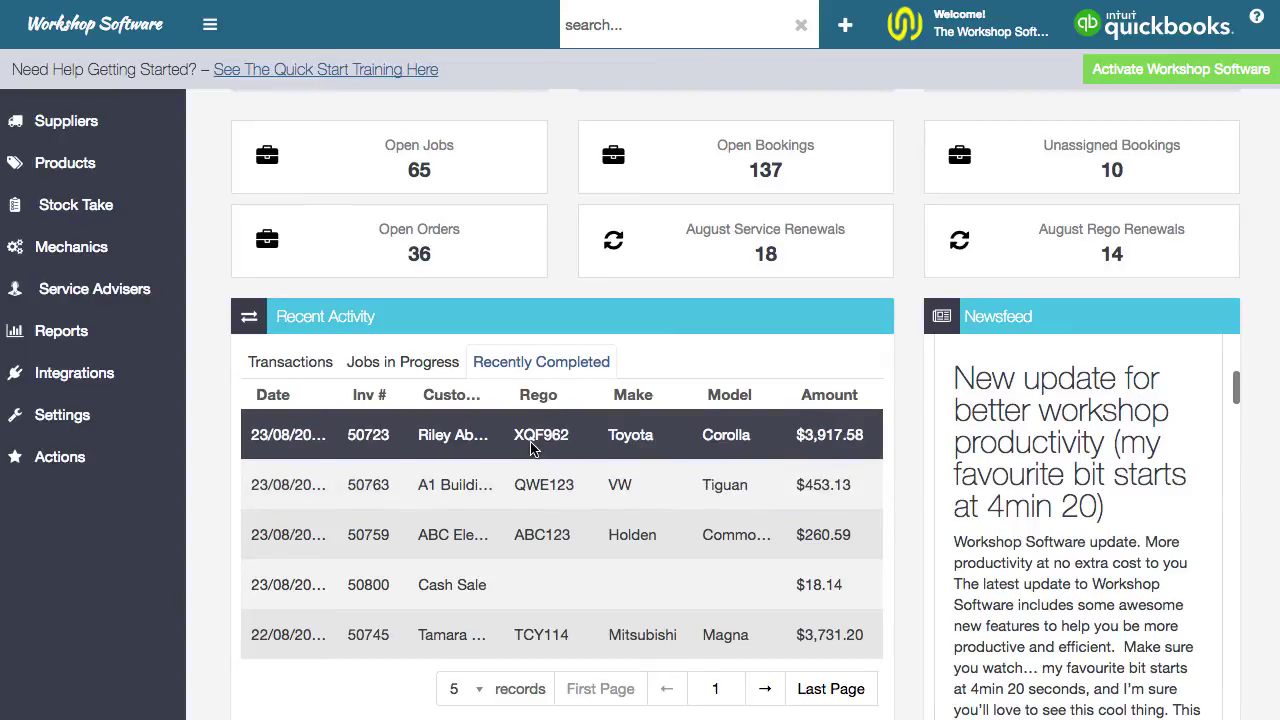
{"action": "left_click", "coordinate": [698, 440]}
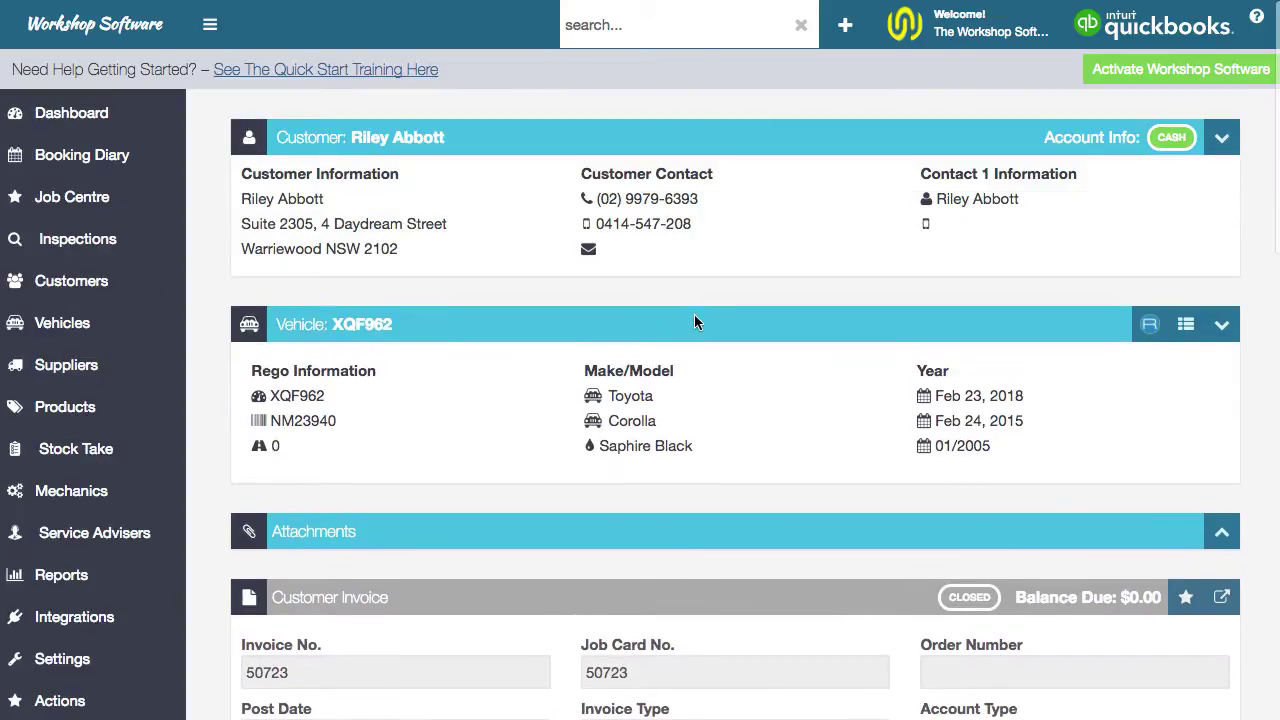
Step: Return to the Dashboard from the Toyota Corolla invoice
{"action": "left_click", "coordinate": [75, 113]}
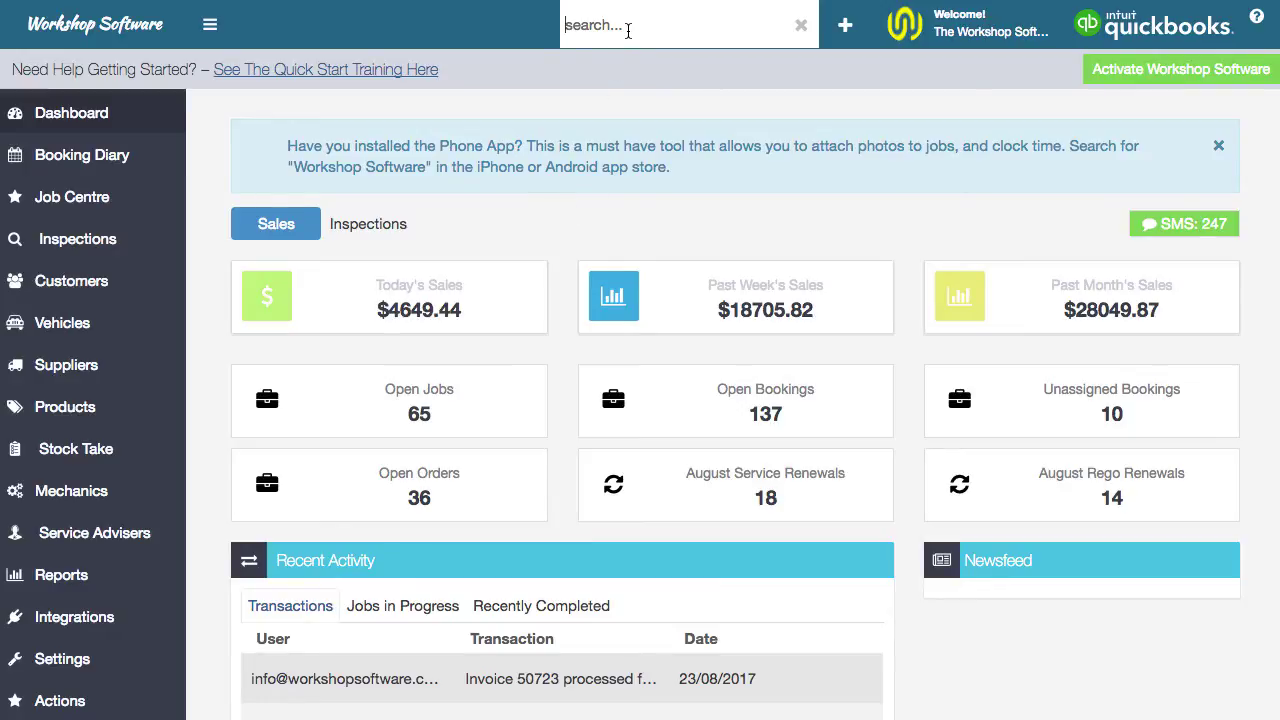
Step: Search for job card 1054 and open closed invoice 50068 for the Holden Captiva ABO125
{"action": "type", "text": "abc"}
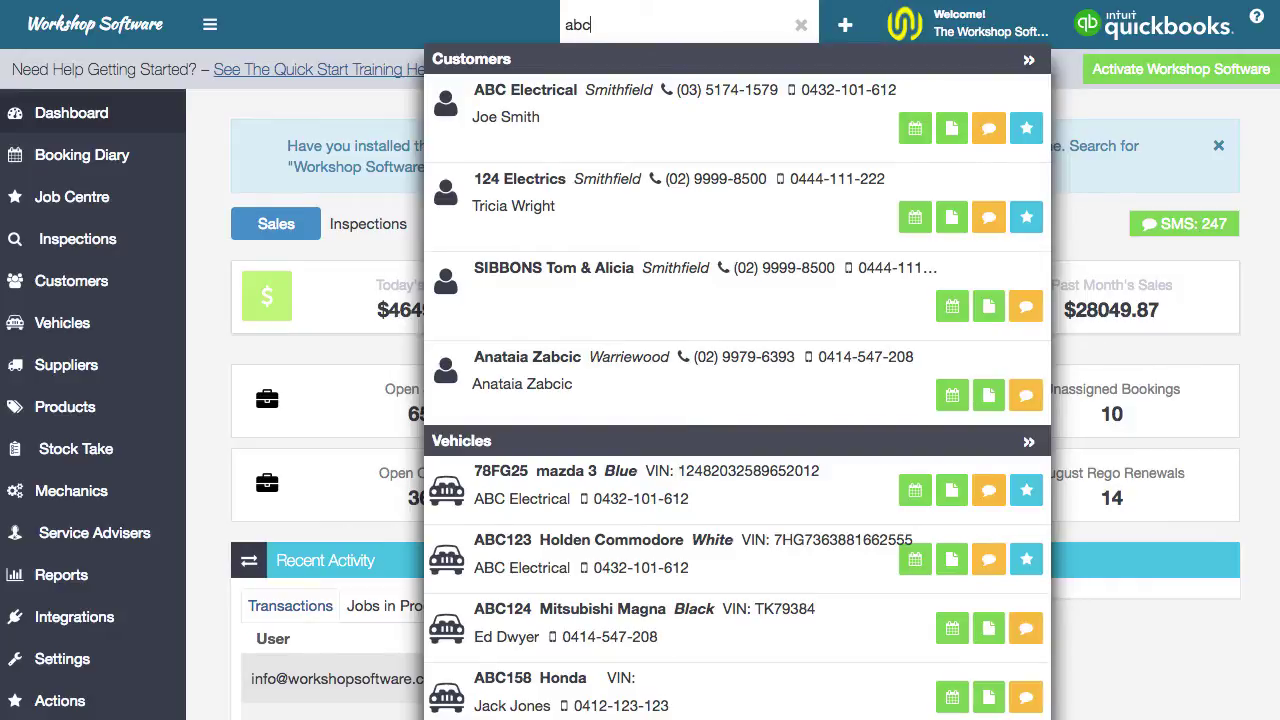
{"action": "key", "text": "BackSpace"}
{"action": "key", "text": "BackSpace"}
{"action": "key", "text": "BackSpace"}
{"action": "type", "text": "1"}
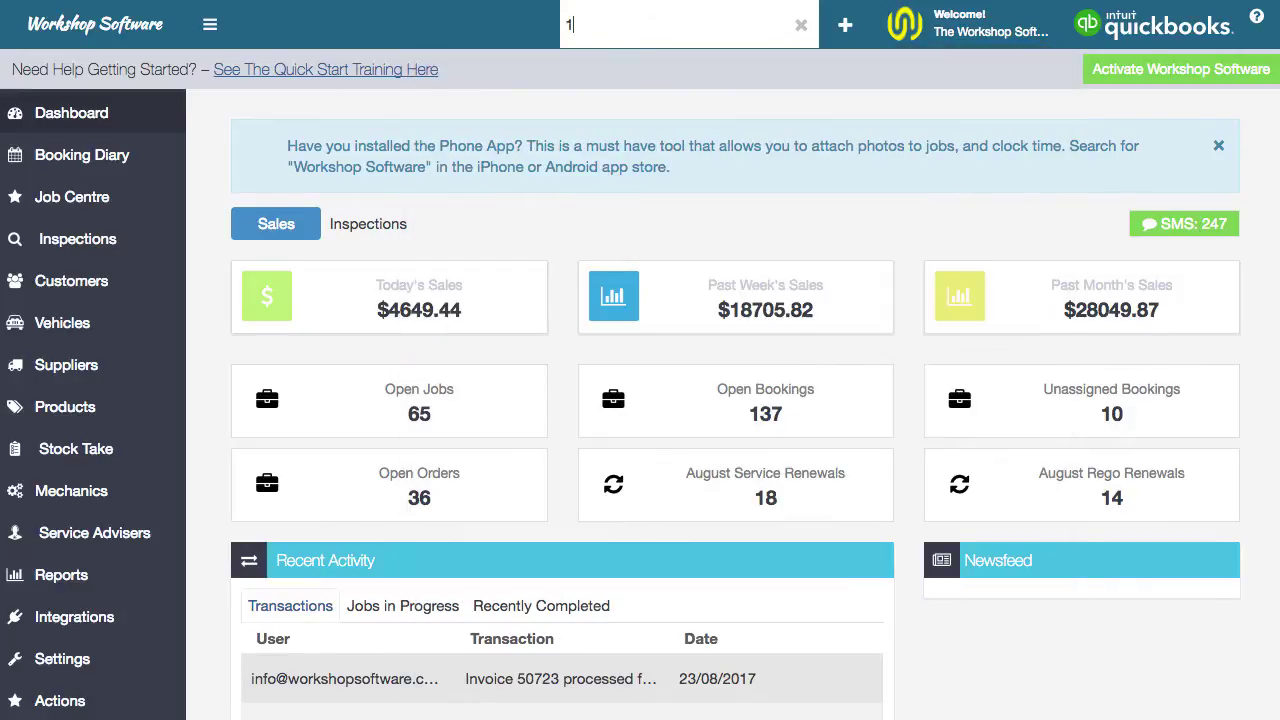
{"action": "type", "text": "054"}
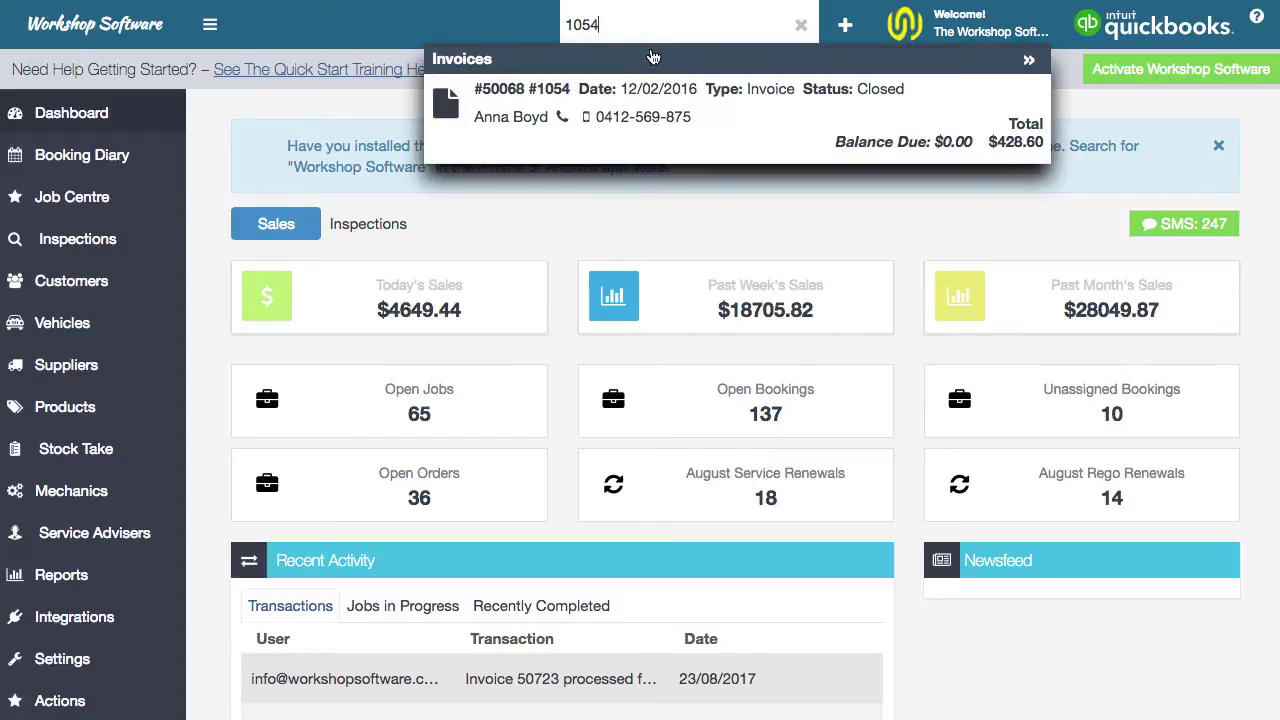
{"action": "left_click", "coordinate": [730, 110]}
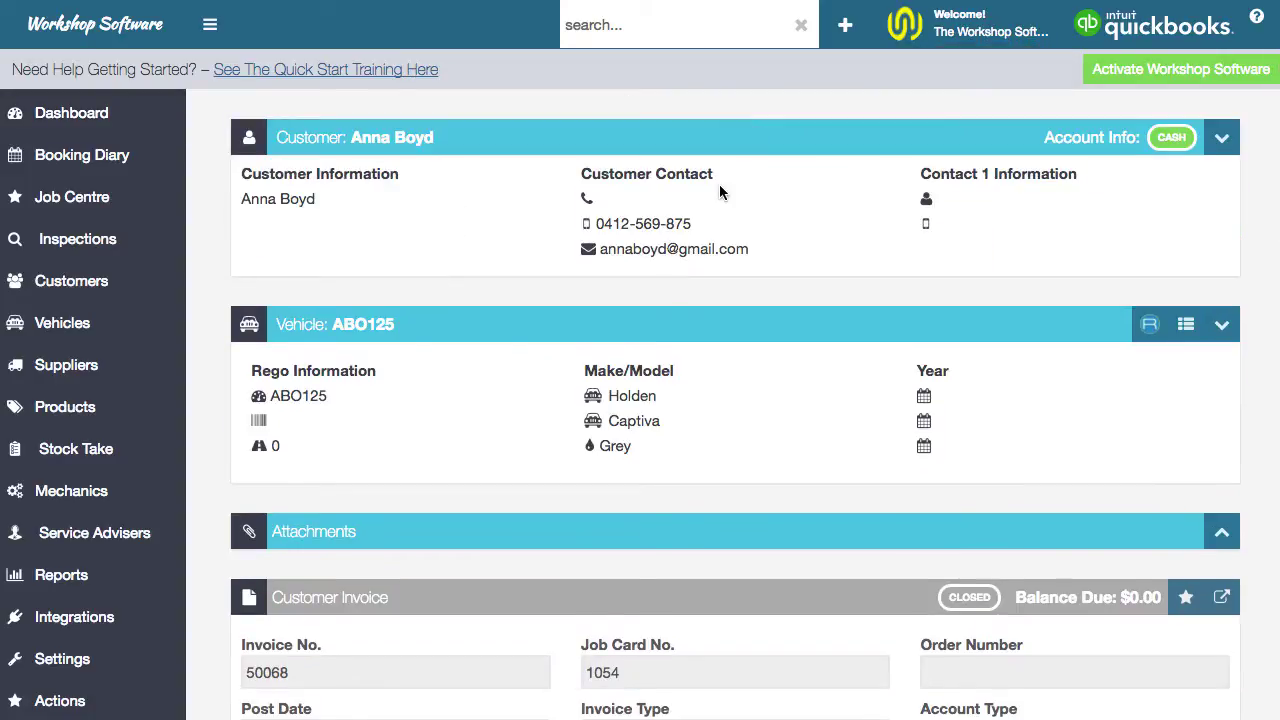
Step: Search 'abc1' to list matching vehicles, including ABC Electrical's Holden Commodore ABC123
{"action": "left_click", "coordinate": [650, 33]}
{"action": "type", "text": "abc"}
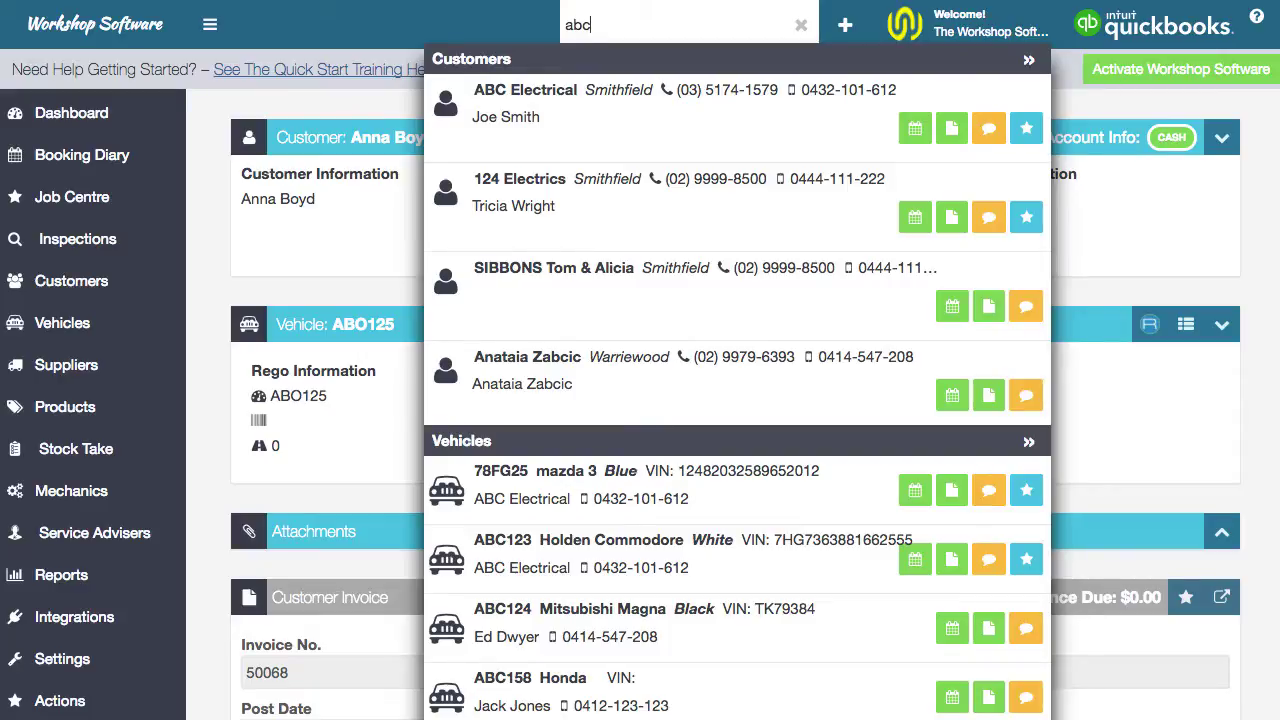
{"action": "type", "text": "1"}
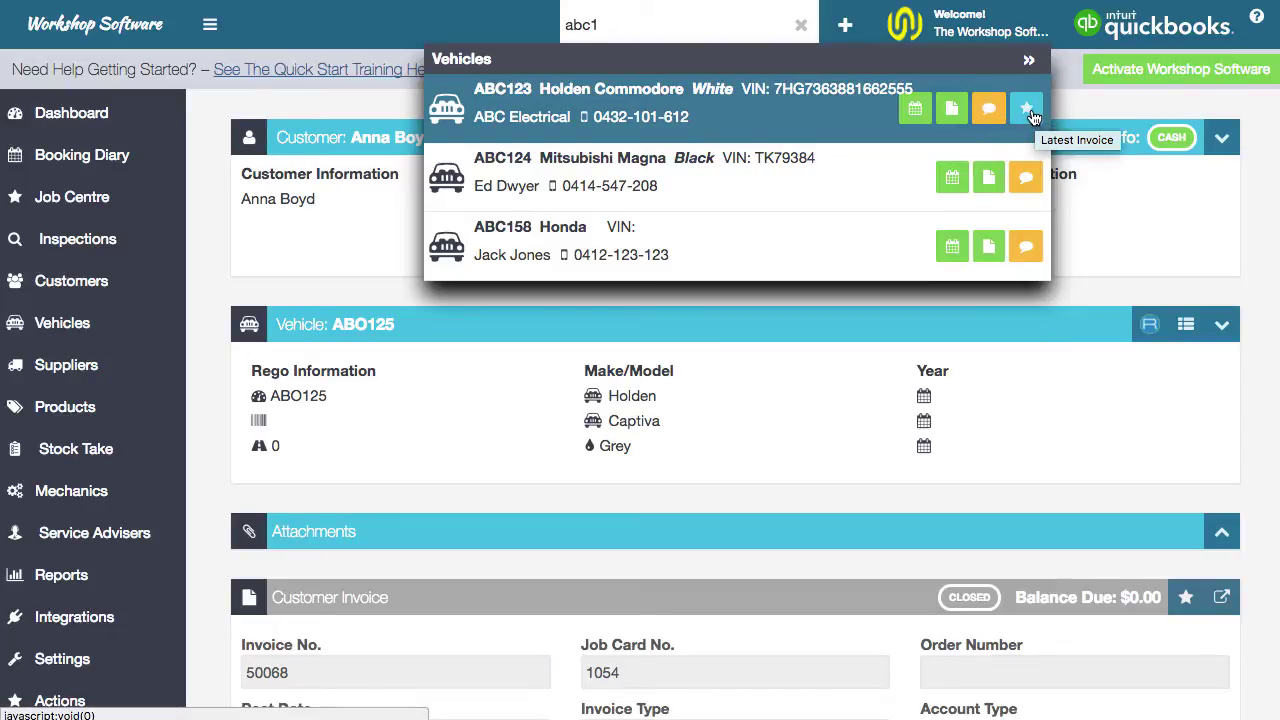
Step: Create a new booking for vehicle ABC123 dated 24/08/2017
{"action": "left_click", "coordinate": [915, 109]}
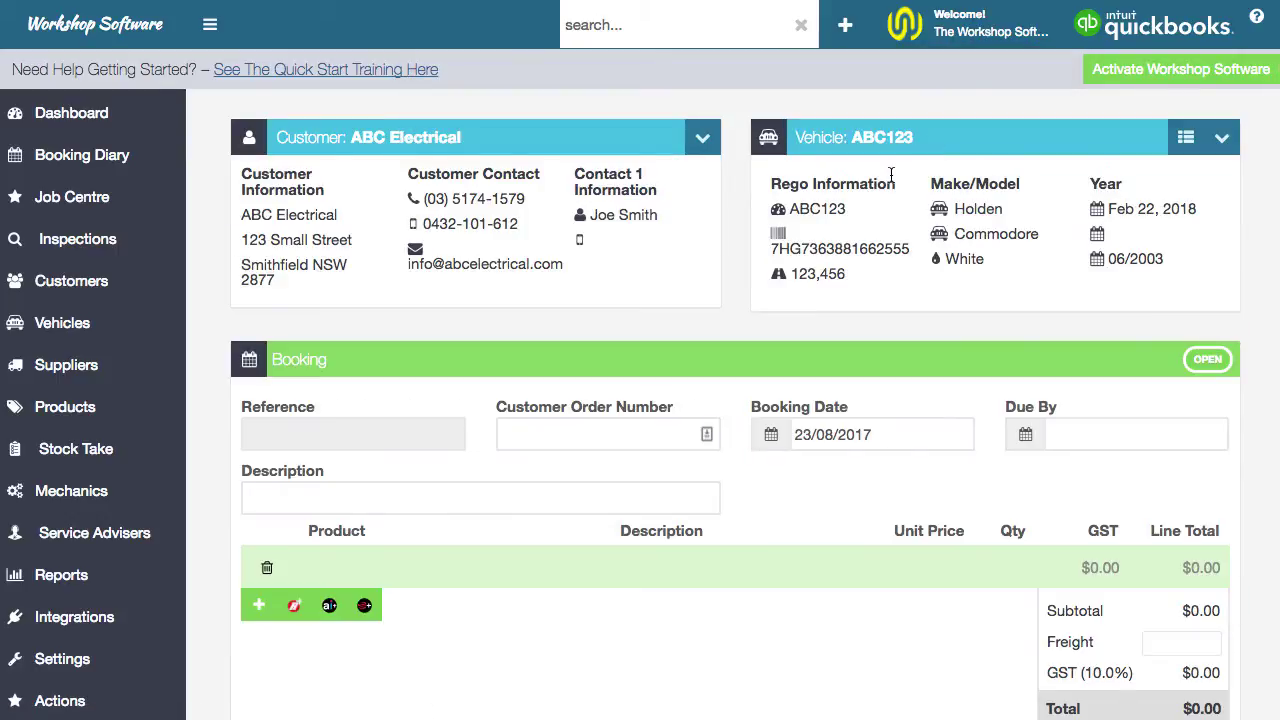
{"action": "left_click", "coordinate": [773, 436]}
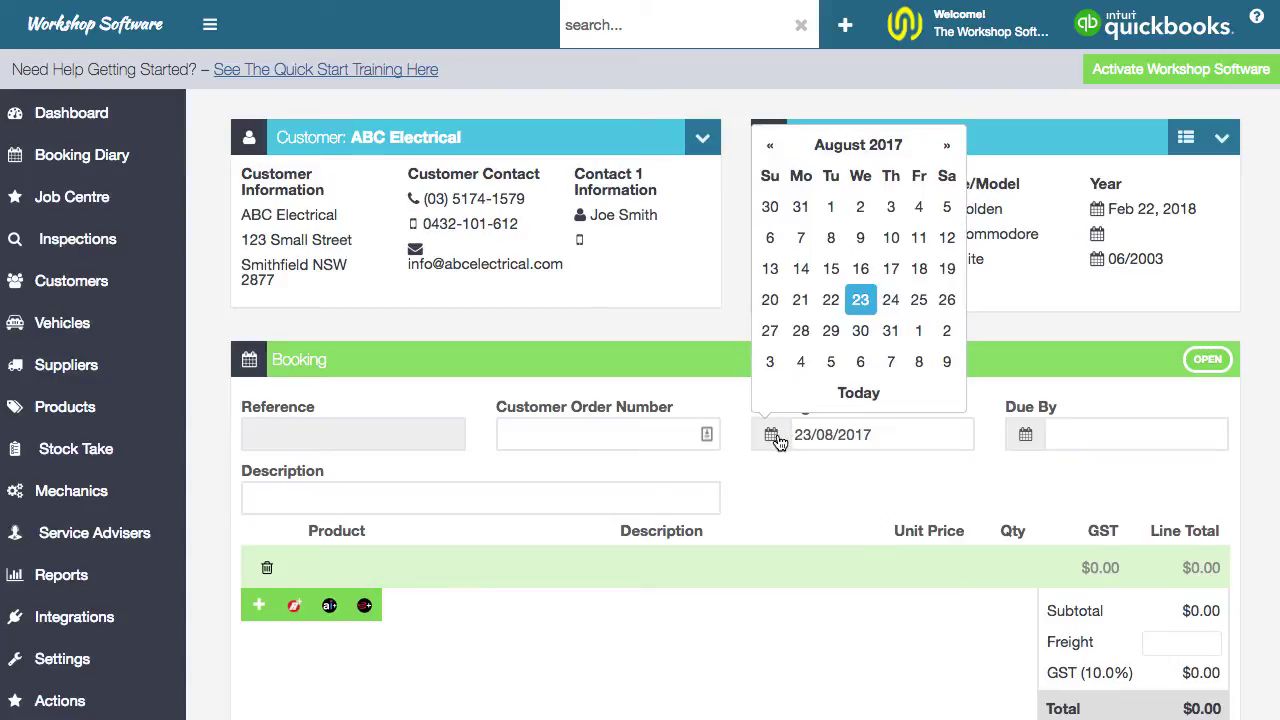
{"action": "left_click", "coordinate": [890, 300]}
{"action": "scroll", "coordinate": [907, 486], "scroll_direction": "down", "scroll_amount": 3}
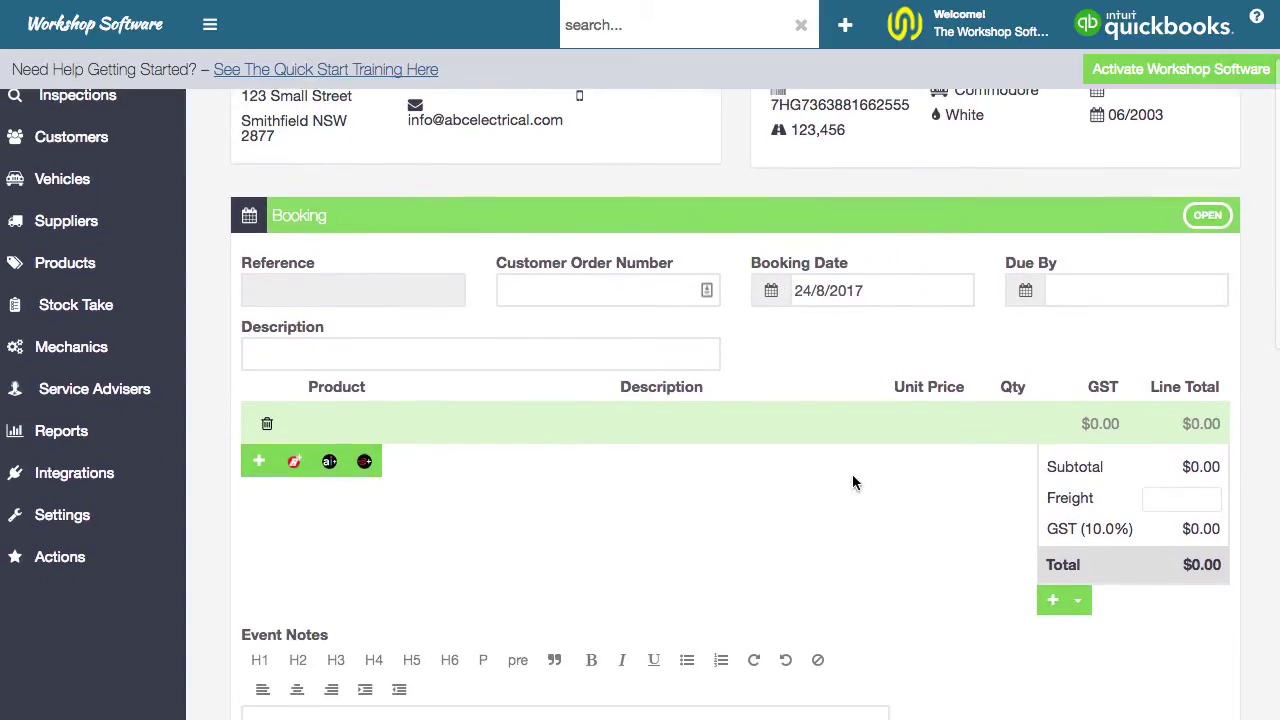
Step: Add SERVICE and BK01 disc brake service lines to the booking
{"action": "left_click", "coordinate": [371, 428]}
{"action": "type", "text": "servi"}
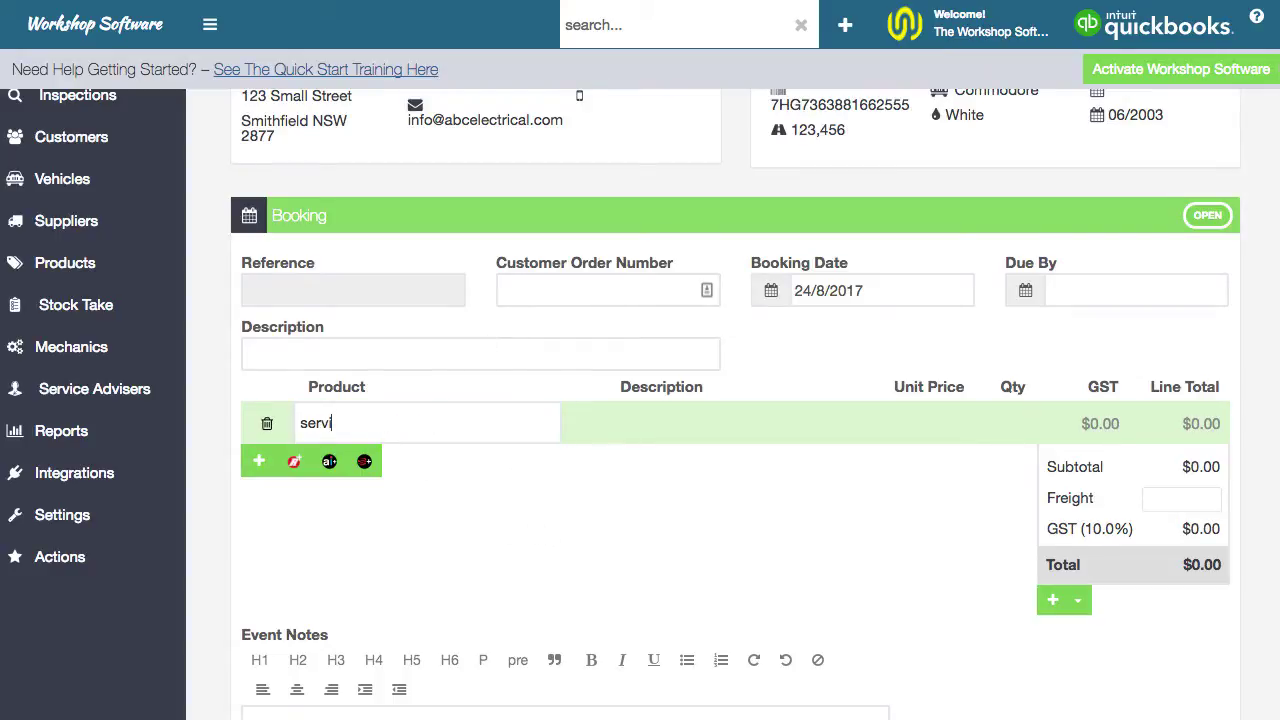
{"action": "left_click", "coordinate": [558, 525]}
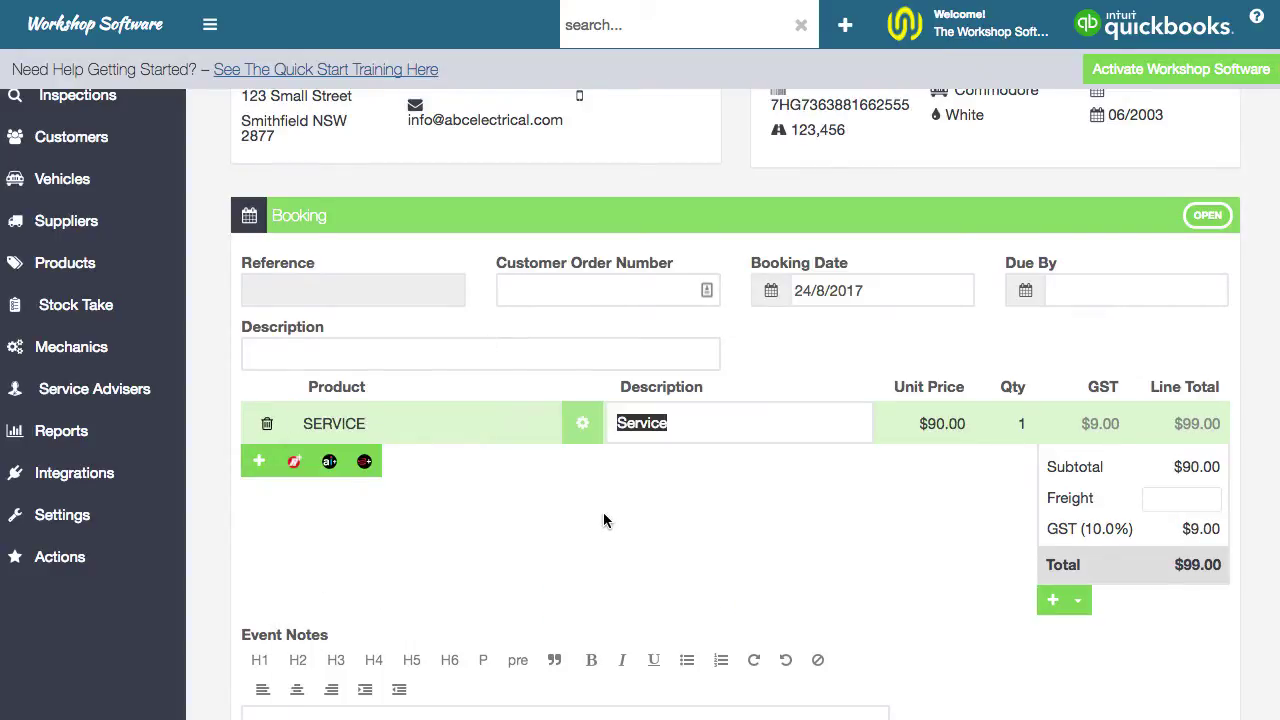
{"action": "key", "text": "Tab"}
{"action": "key", "text": "Tab"}
{"action": "key", "text": "Tab"}
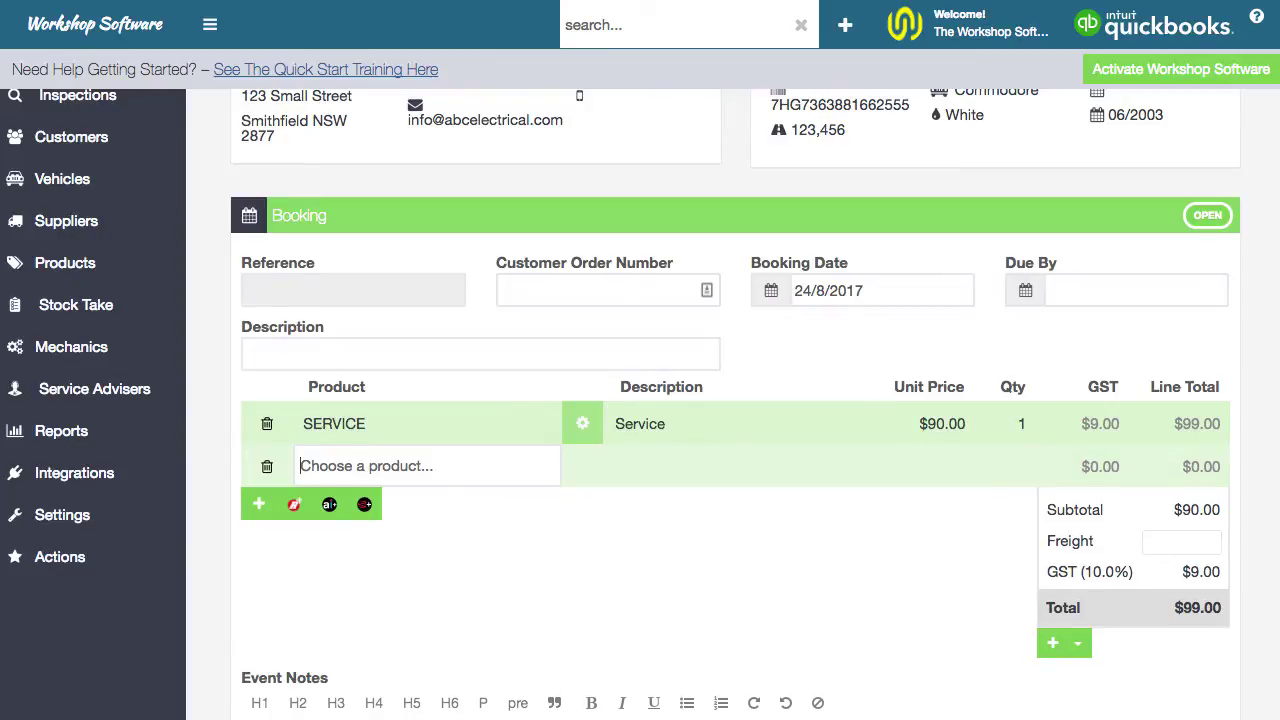
{"action": "type", "text": "bk0"}
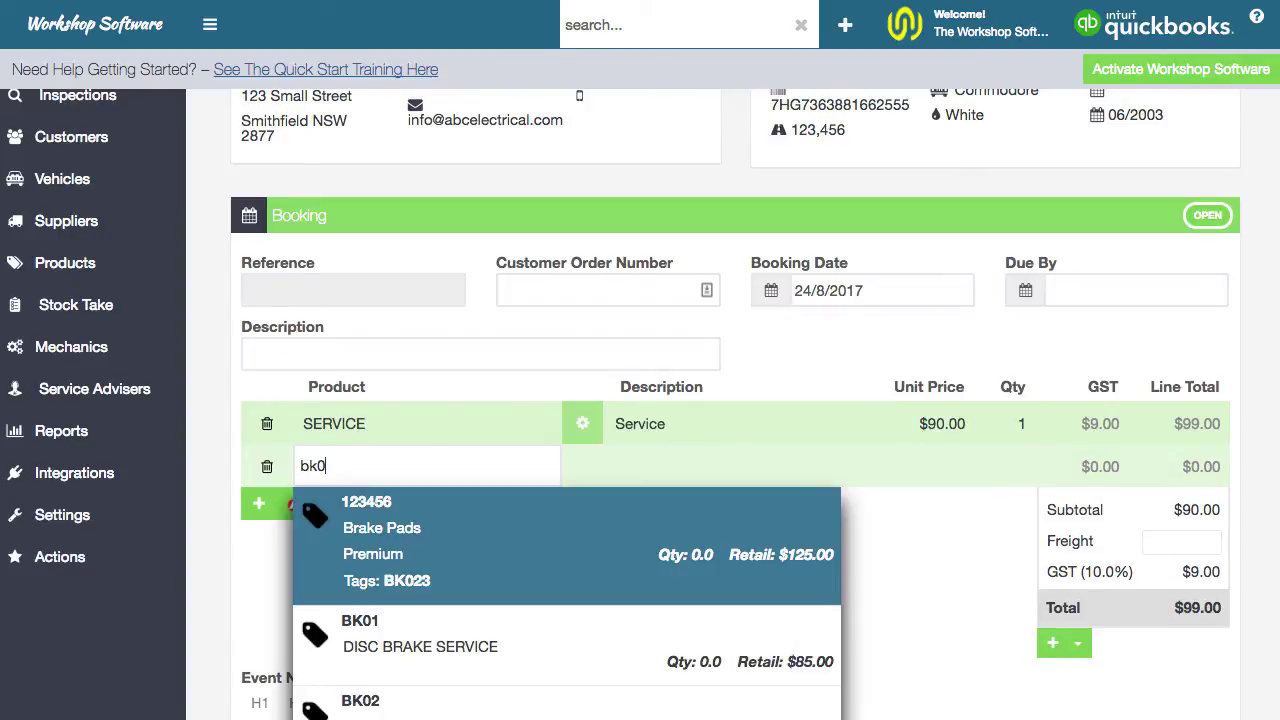
{"action": "type", "text": "1"}
{"action": "left_click", "coordinate": [514, 540]}
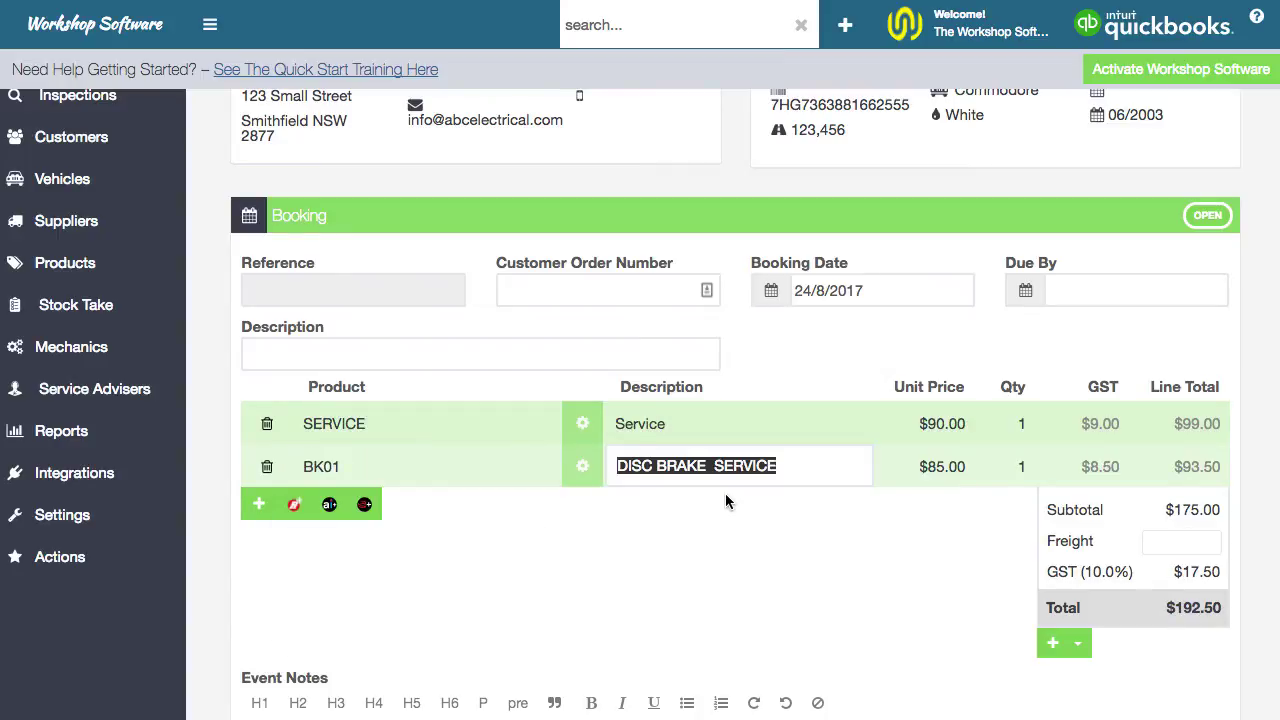
{"action": "key", "text": "Tab"}
{"action": "key", "text": "Tab"}
{"action": "key", "text": "Tab"}
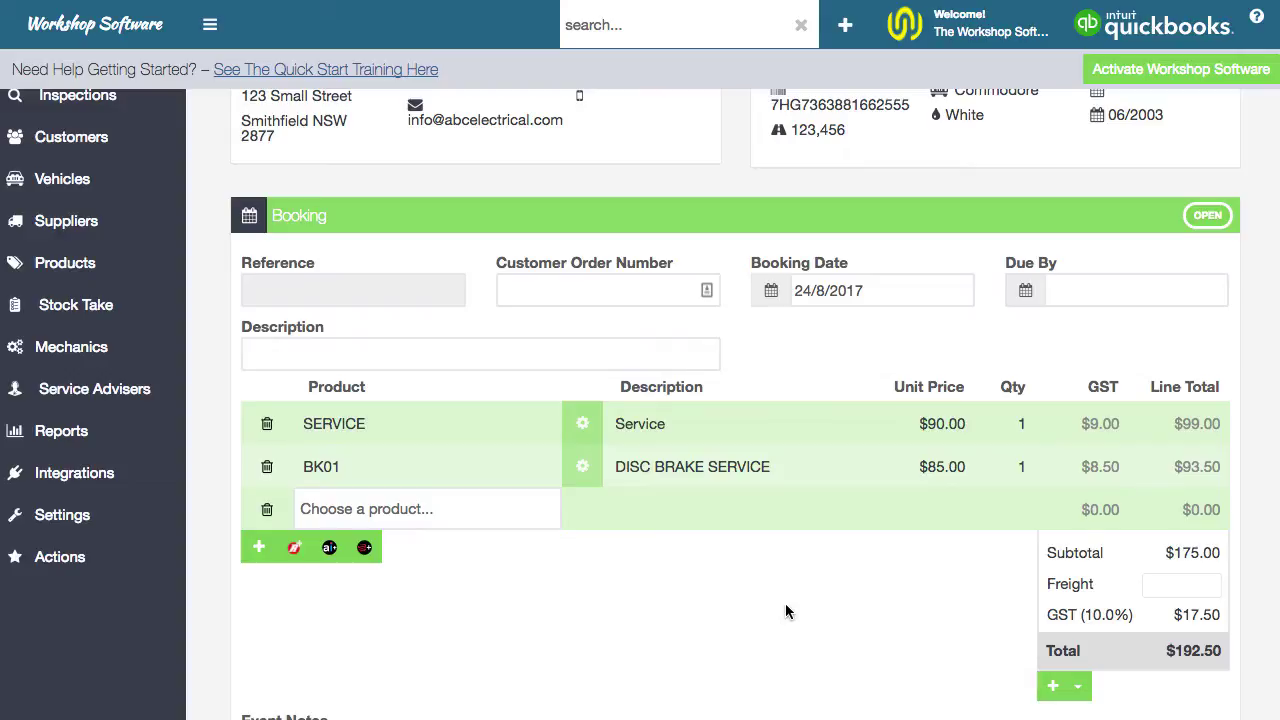
Step: Save the $192.50 booking and view the August 2017 booking calendar
{"action": "scroll", "coordinate": [785, 612], "scroll_direction": "down", "scroll_amount": 10}
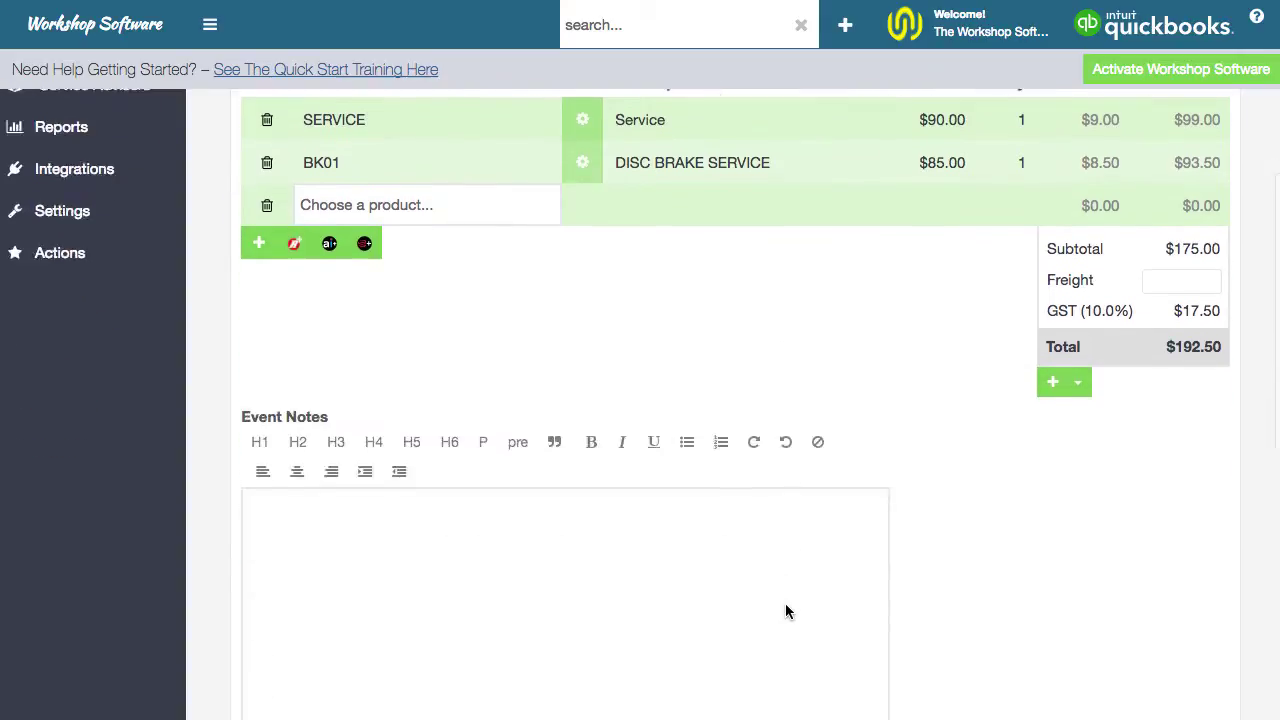
{"action": "scroll", "coordinate": [785, 612], "scroll_direction": "down", "scroll_amount": 3}
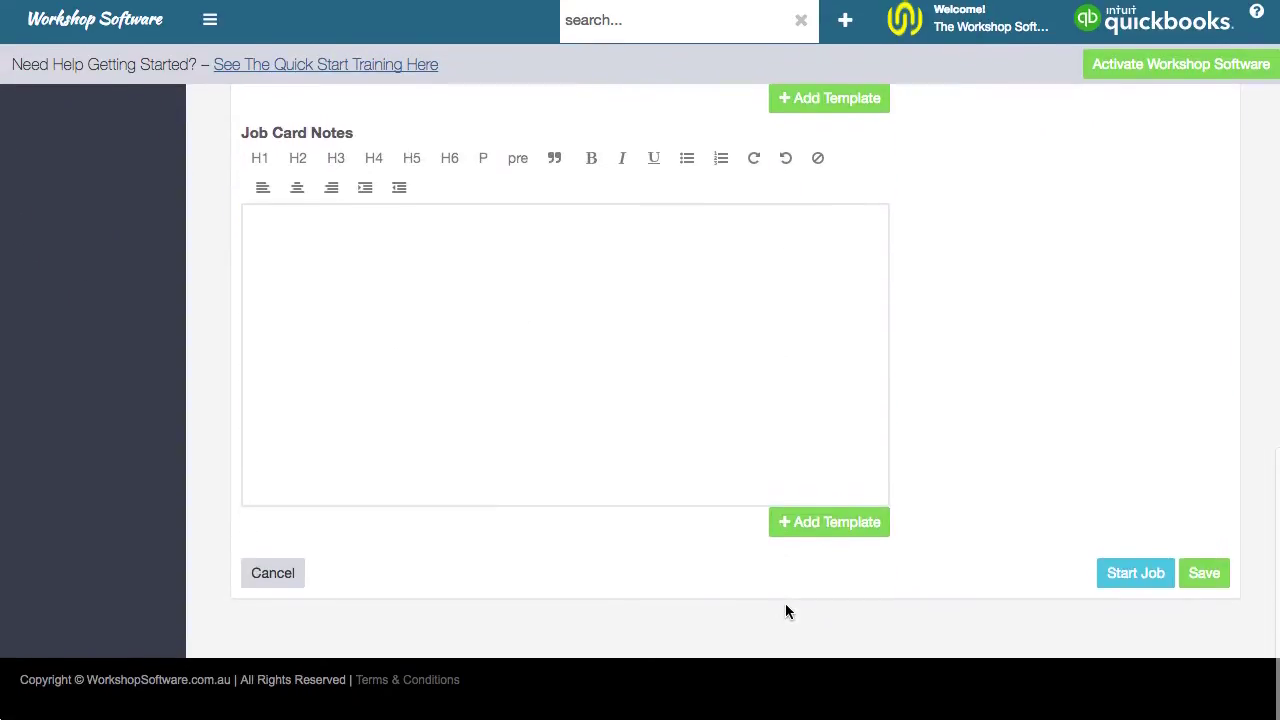
{"action": "left_click", "coordinate": [1213, 585]}
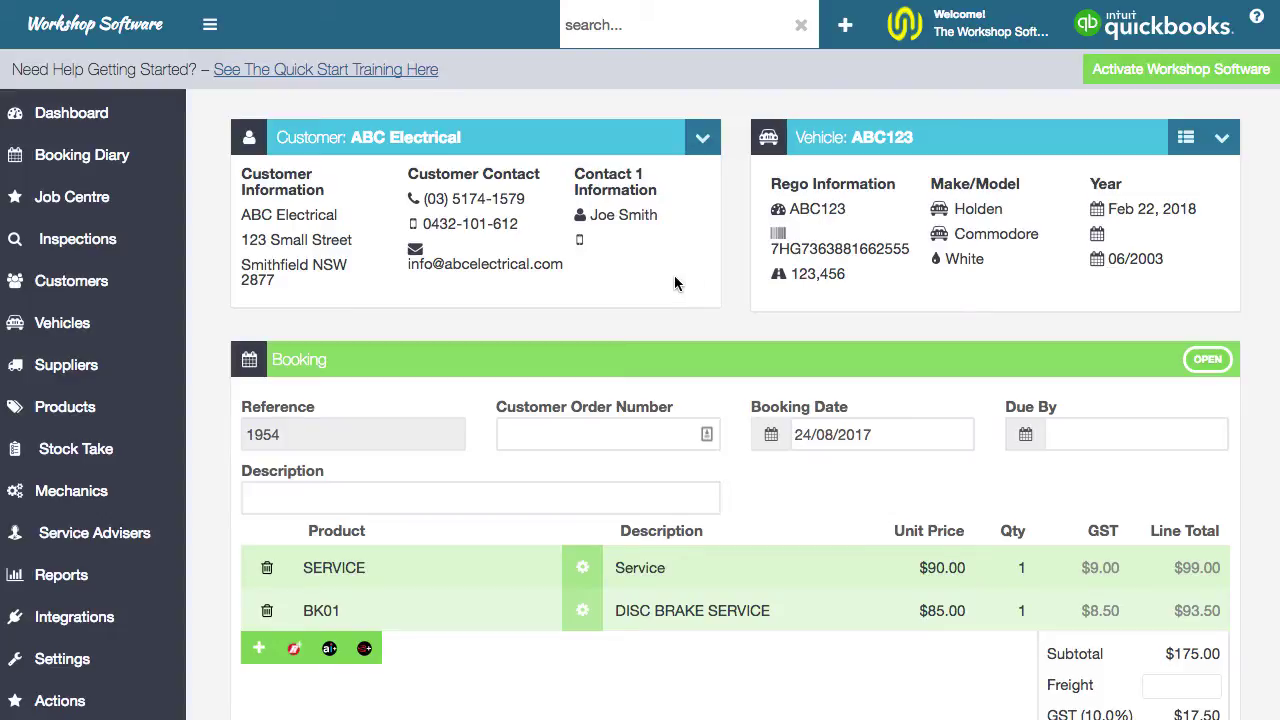
{"action": "left_click", "coordinate": [50, 158]}
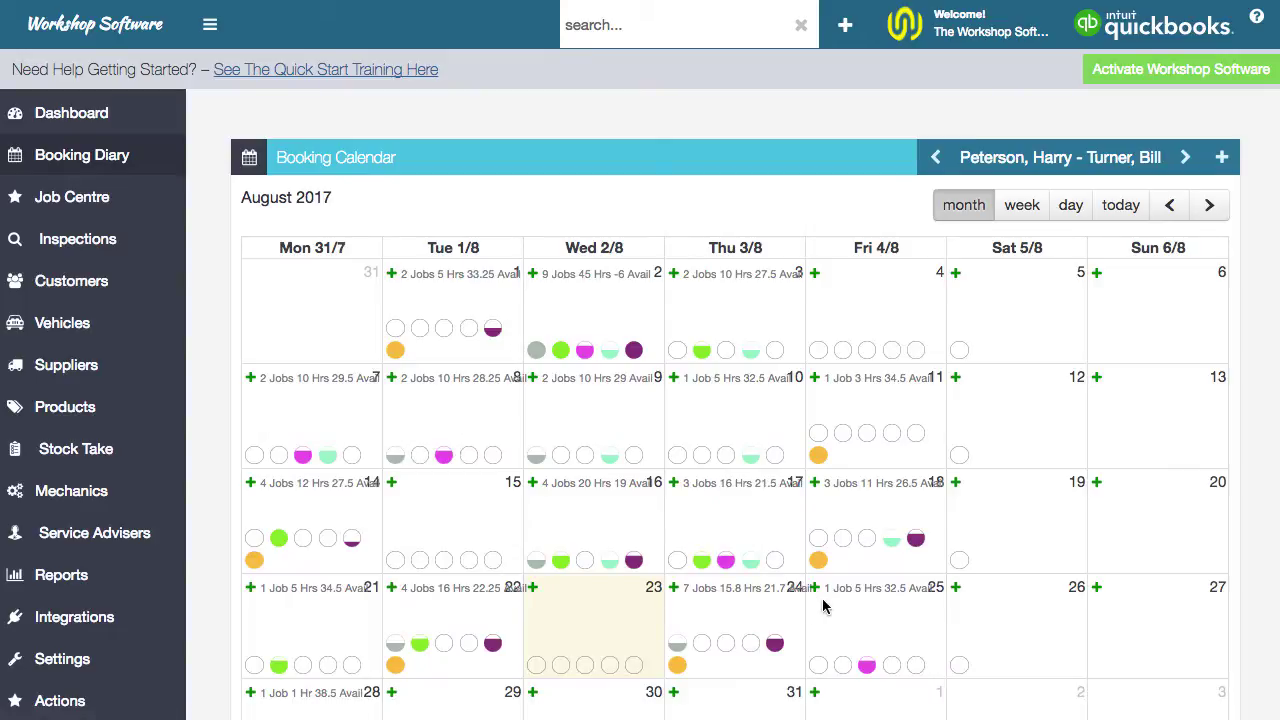
Step: Open the Thursday 24 August 2017 day view from the month calendar
{"action": "scroll", "coordinate": [918, 628], "scroll_direction": "down", "scroll_amount": 2}
{"action": "scroll", "coordinate": [918, 628], "scroll_direction": "down", "scroll_amount": 1}
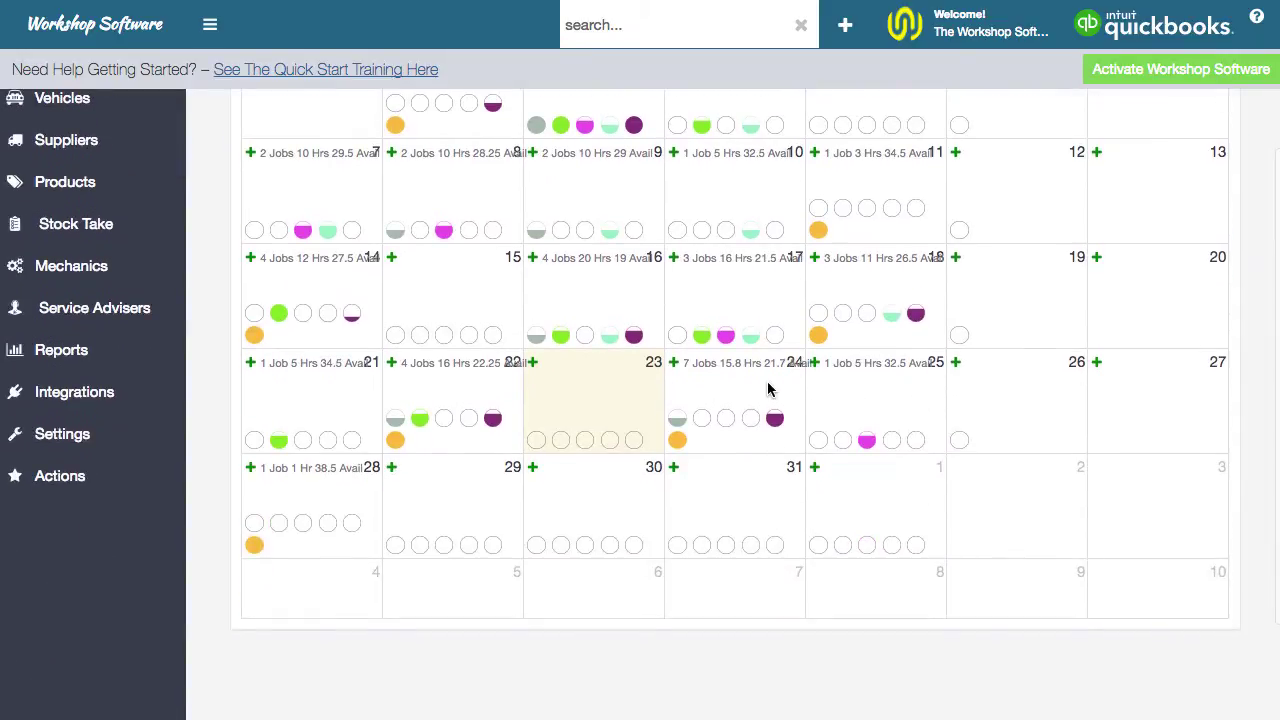
{"action": "mouse_move", "coordinate": [677, 450]}
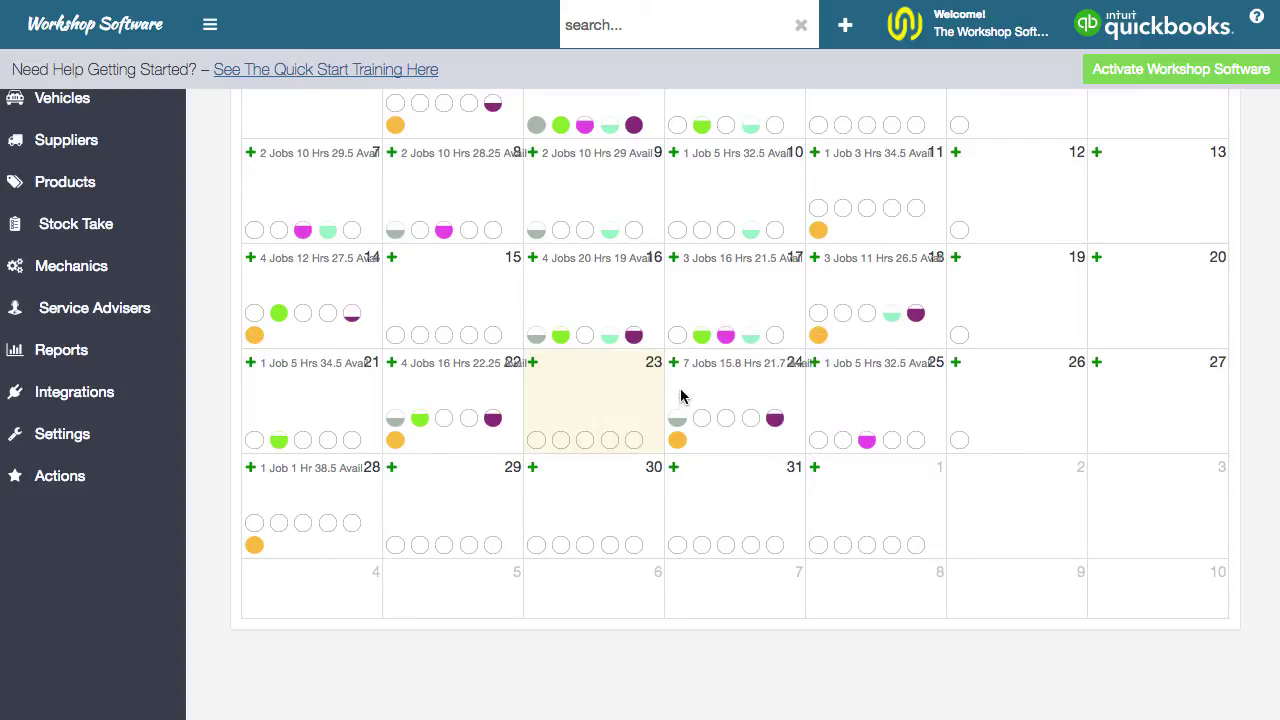
{"action": "left_click", "coordinate": [776, 390]}
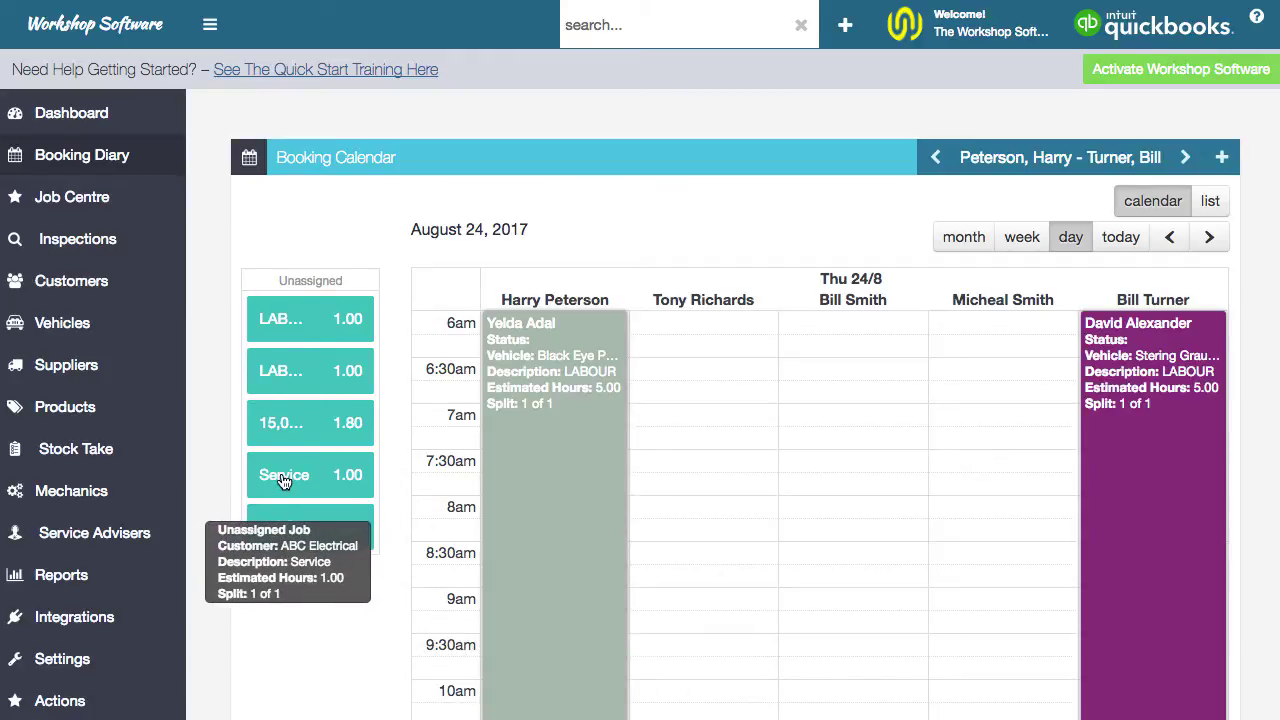
{"action": "left_click_drag", "start_coordinate": [303, 479], "coordinate": [680, 600]}
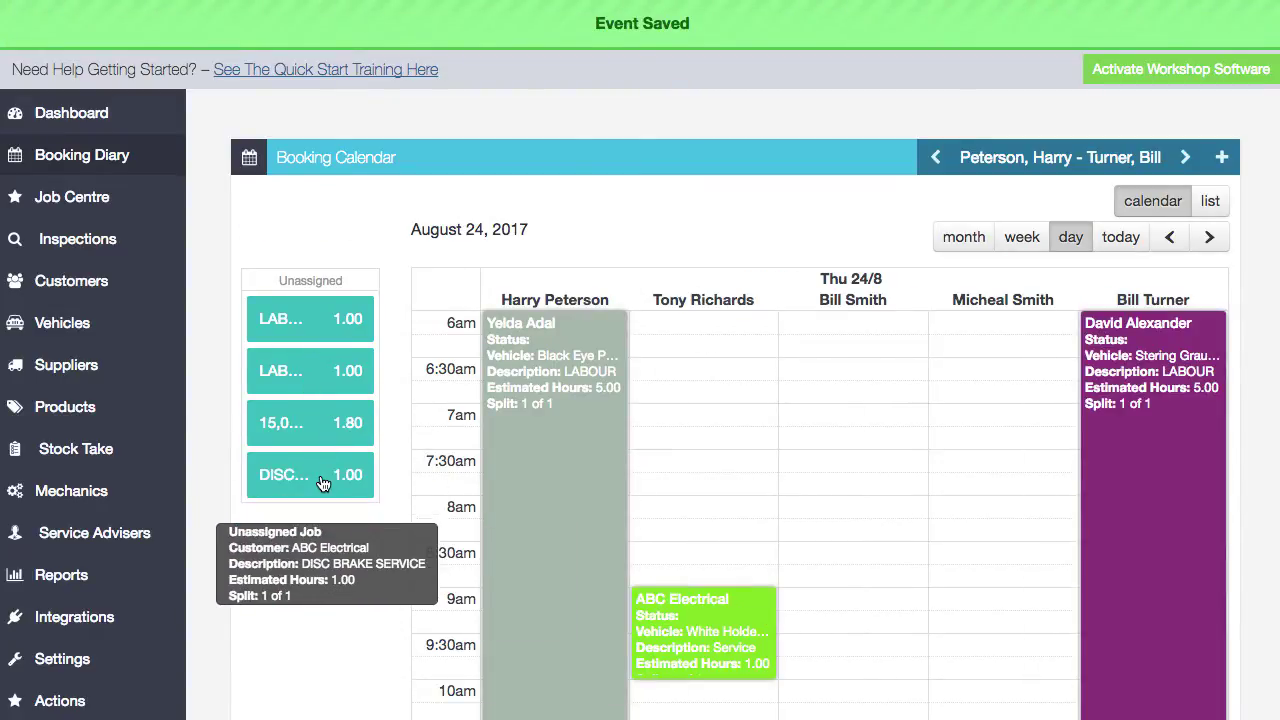
{"action": "left_click_drag", "start_coordinate": [335, 474], "coordinate": [1006, 703]}
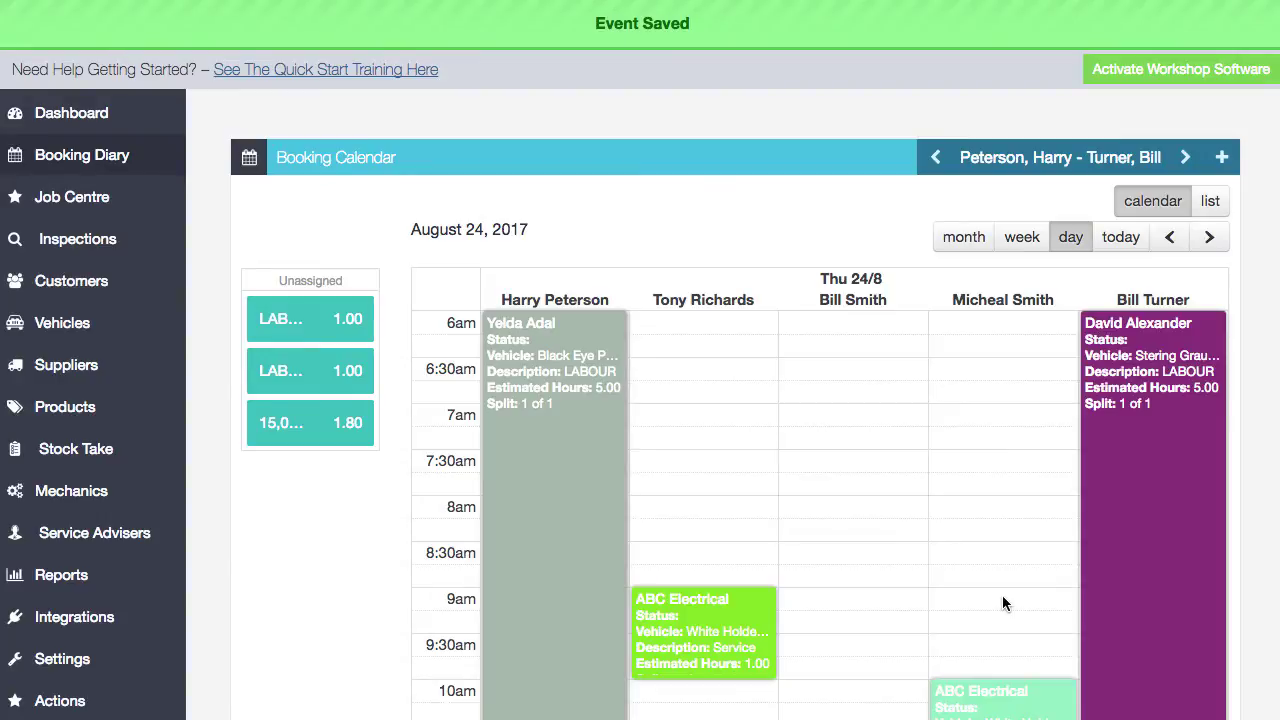
{"action": "scroll", "coordinate": [1002, 600], "scroll_direction": "down", "scroll_amount": 3}
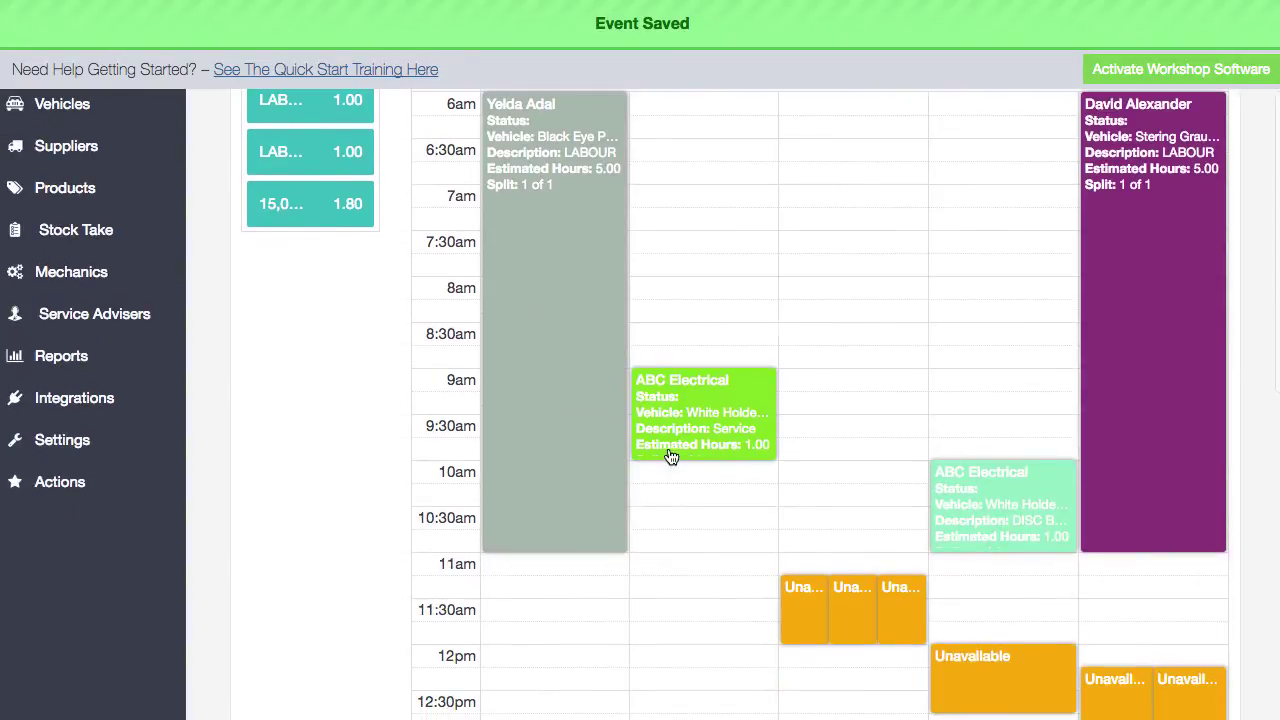
{"action": "scroll", "coordinate": [922, 283], "scroll_direction": "up", "scroll_amount": 3}
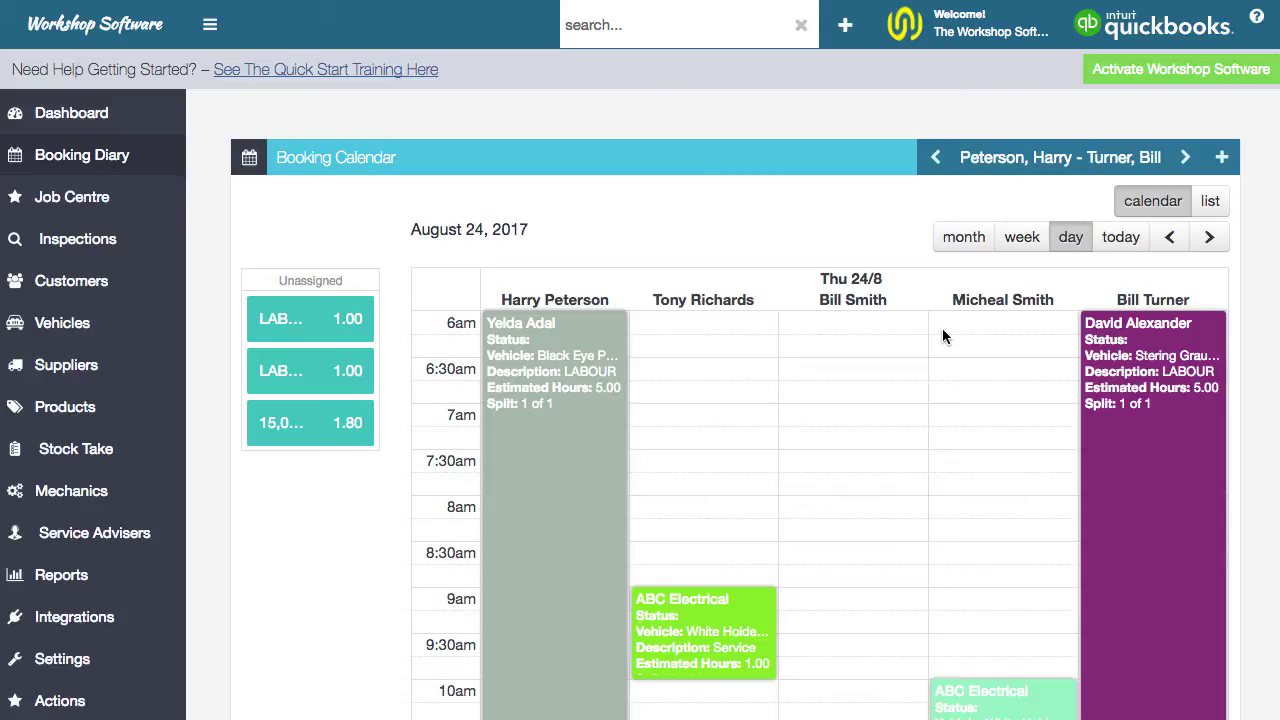
{"action": "scroll", "coordinate": [942, 330], "scroll_direction": "down", "scroll_amount": 6}
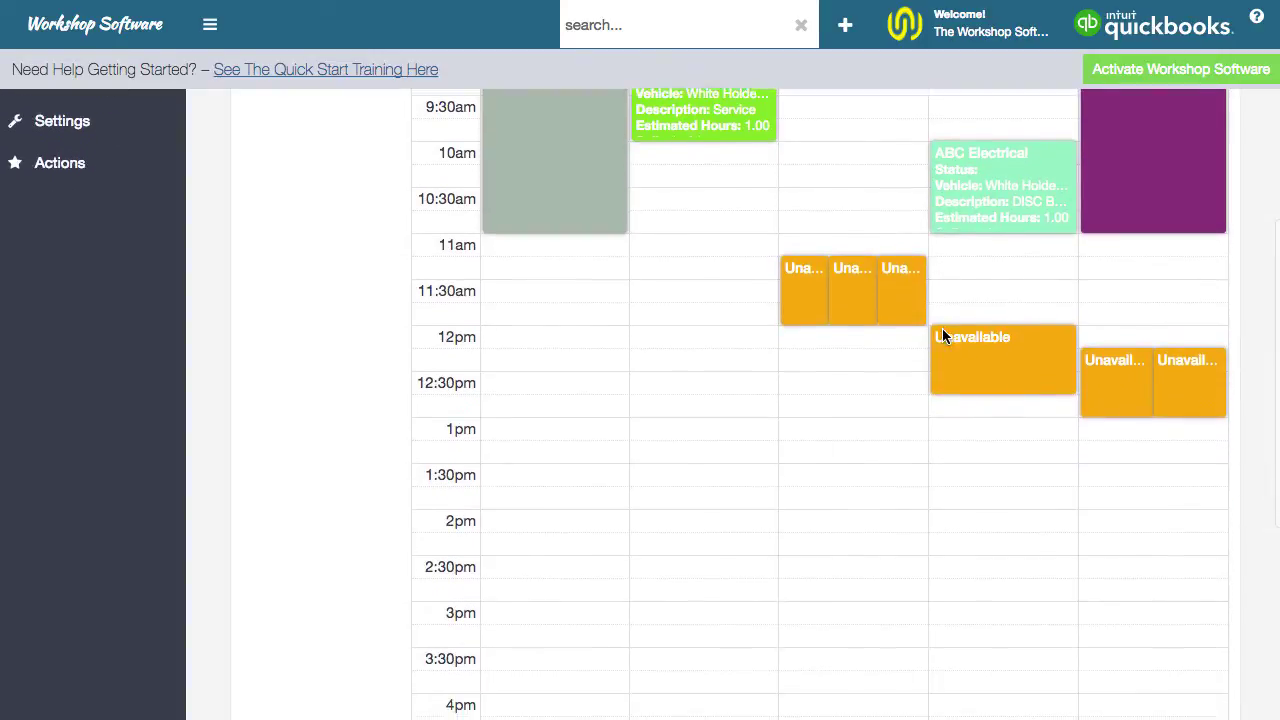
{"action": "scroll", "coordinate": [942, 328], "scroll_direction": "down", "scroll_amount": 3}
{"action": "scroll", "coordinate": [942, 328], "scroll_direction": "up", "scroll_amount": 5}
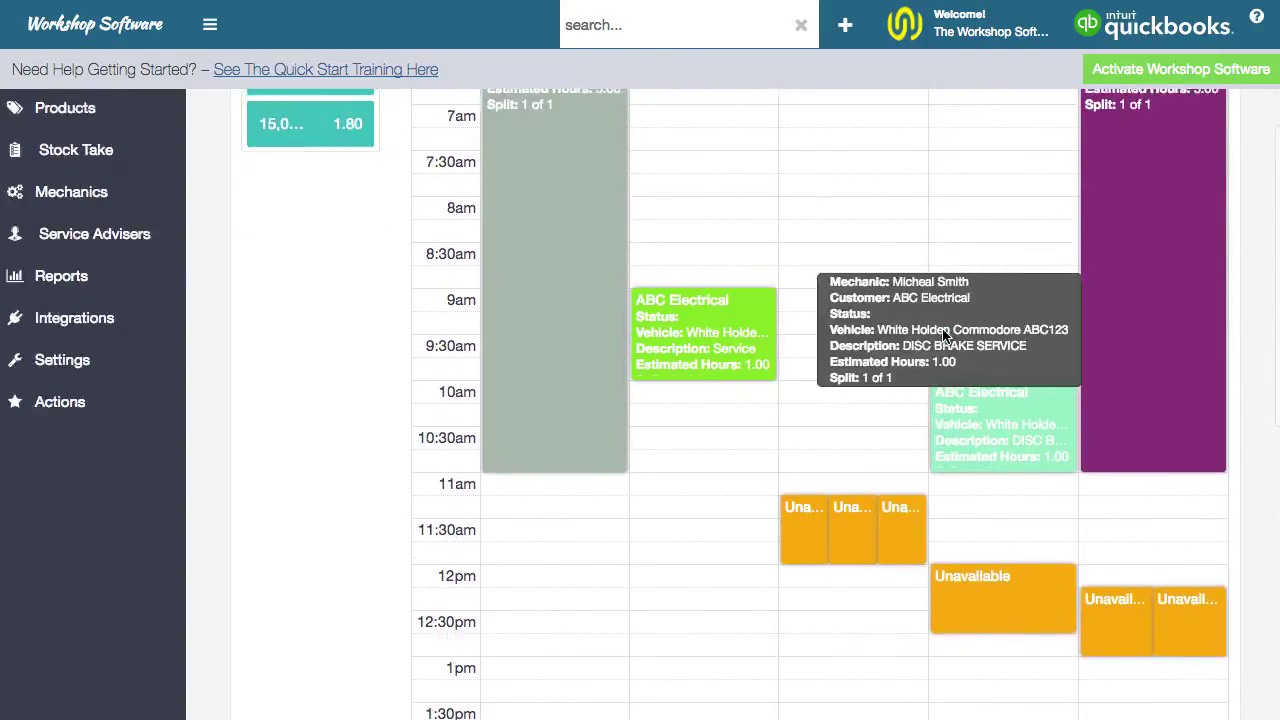
{"action": "scroll", "coordinate": [943, 336], "scroll_direction": "up", "scroll_amount": 2}
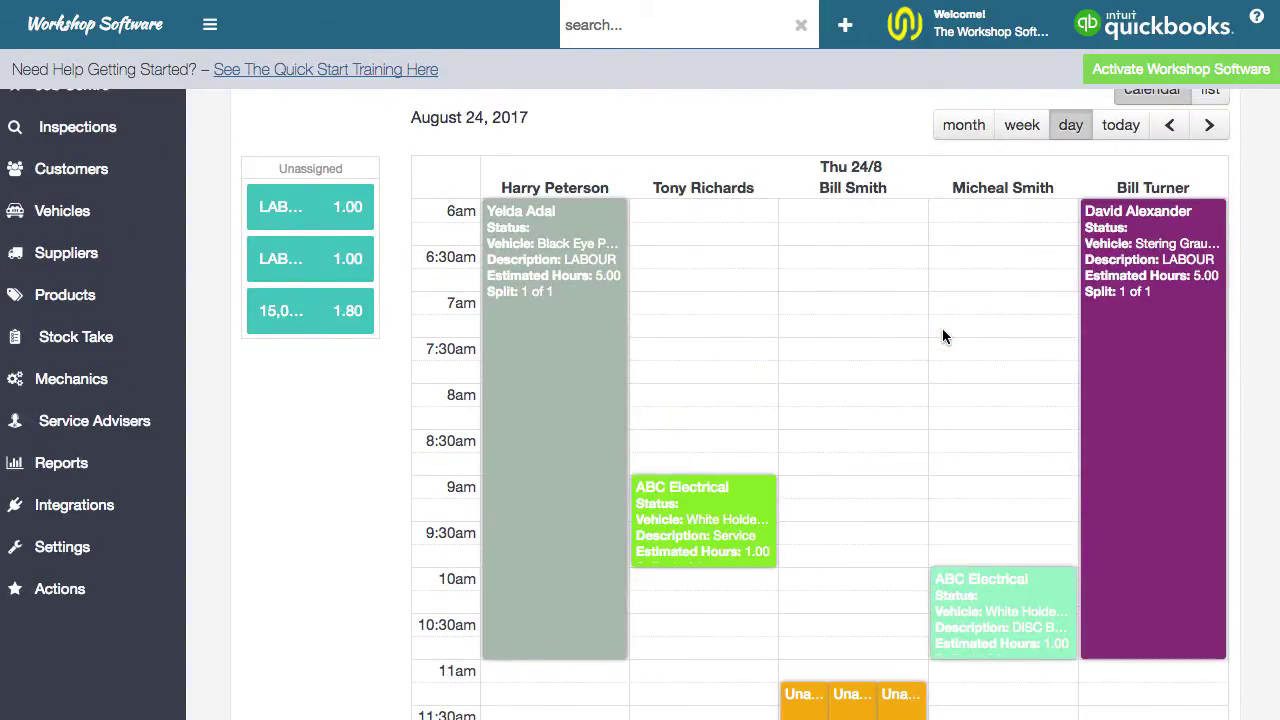
{"action": "scroll", "coordinate": [942, 336], "scroll_direction": "up", "scroll_amount": 2}
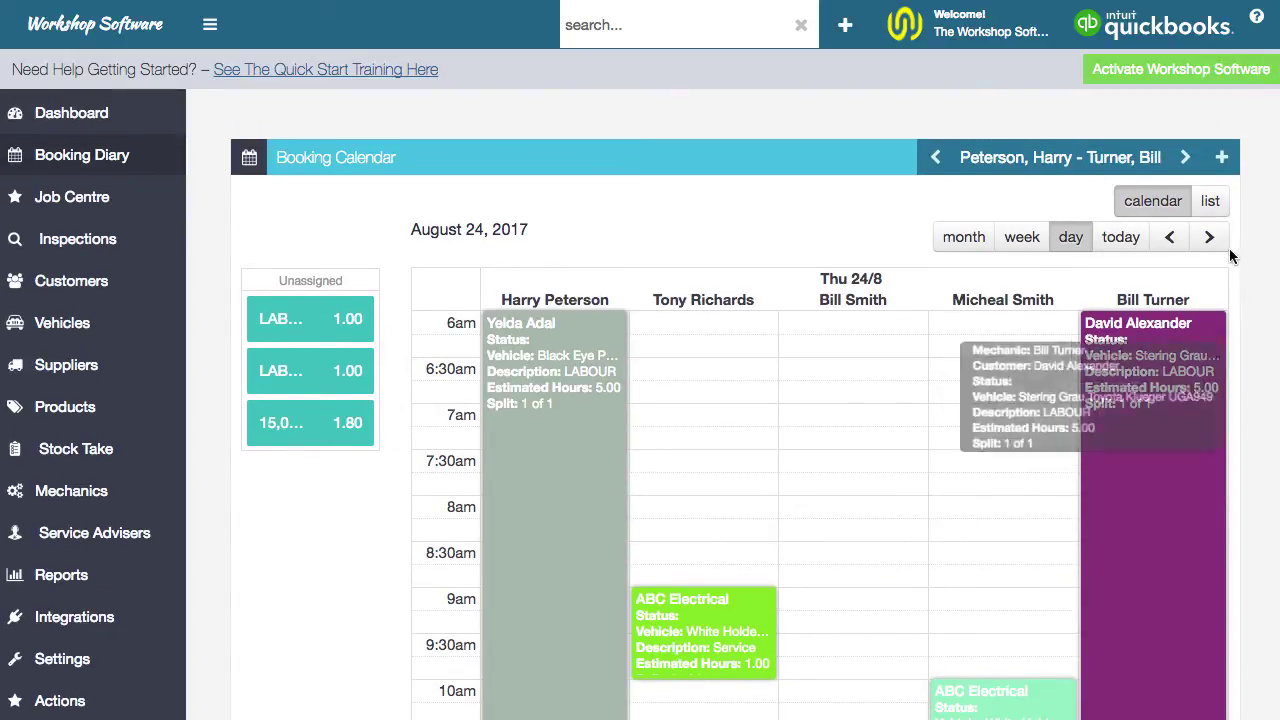
Step: Switch the day to list view and open the first ABC Electrical booking for ABC123
{"action": "left_click", "coordinate": [1214, 202]}
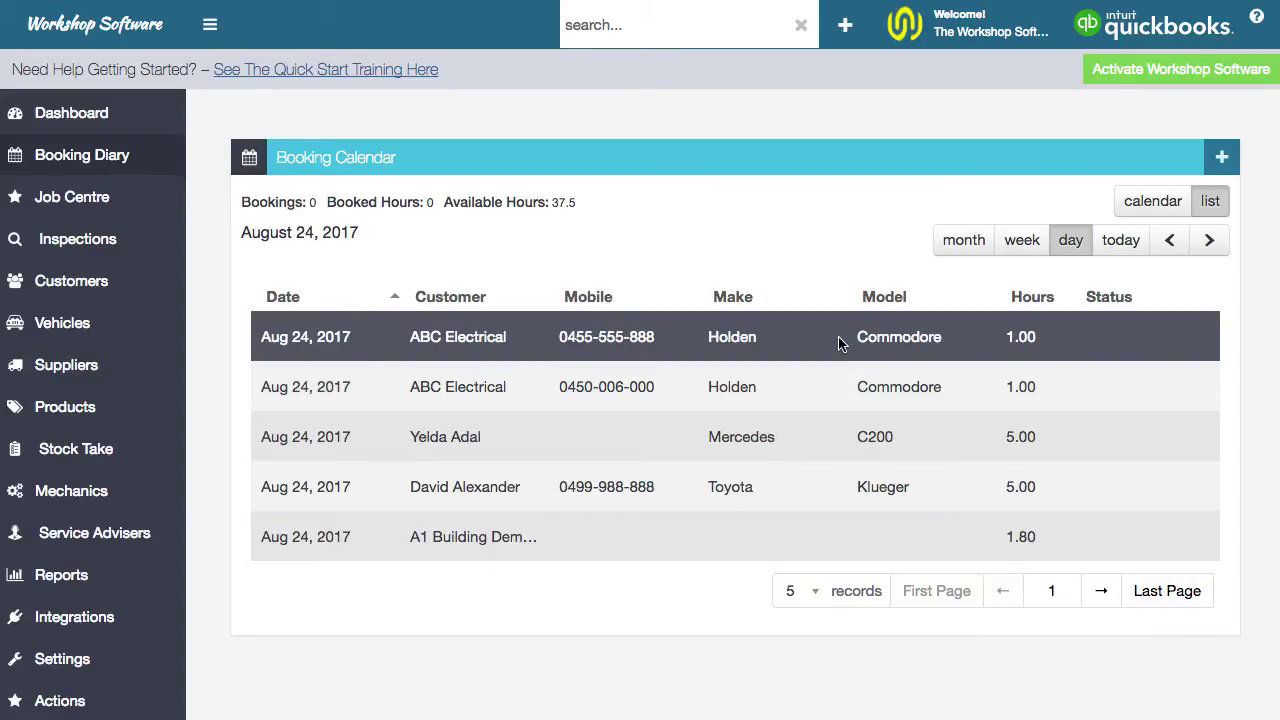
{"action": "left_click", "coordinate": [838, 340]}
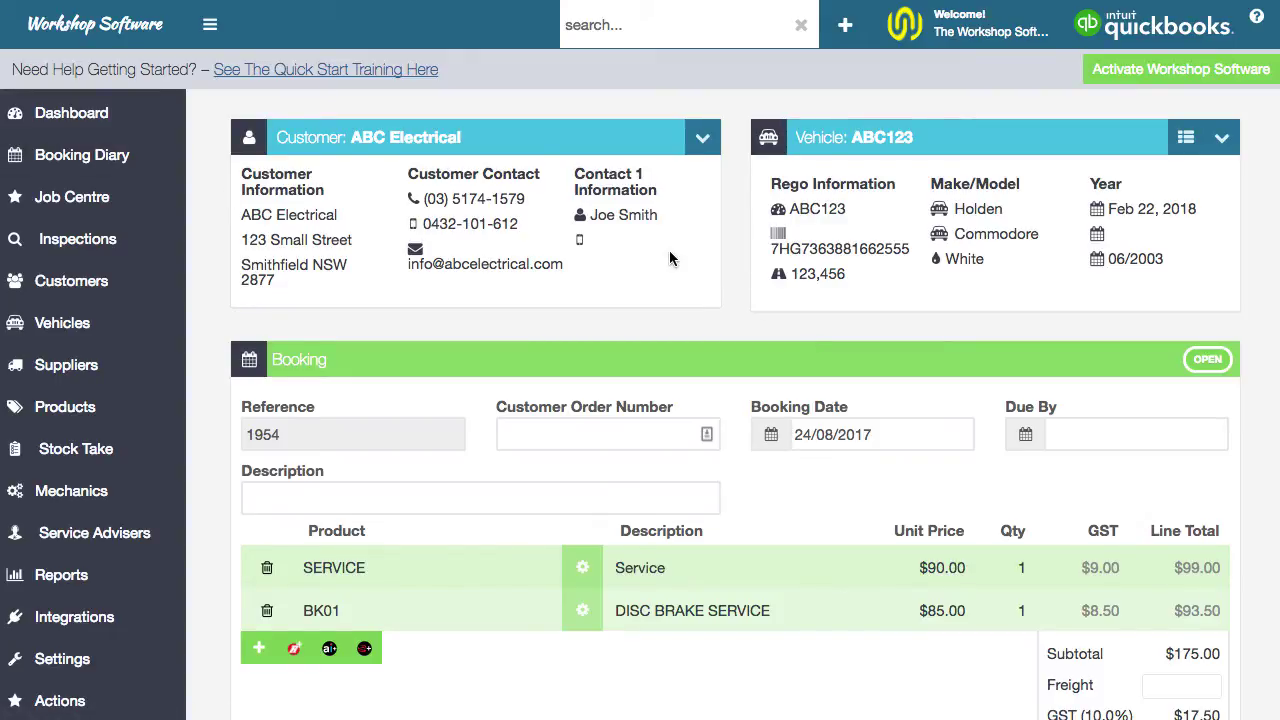
{"action": "left_click", "coordinate": [110, 160]}
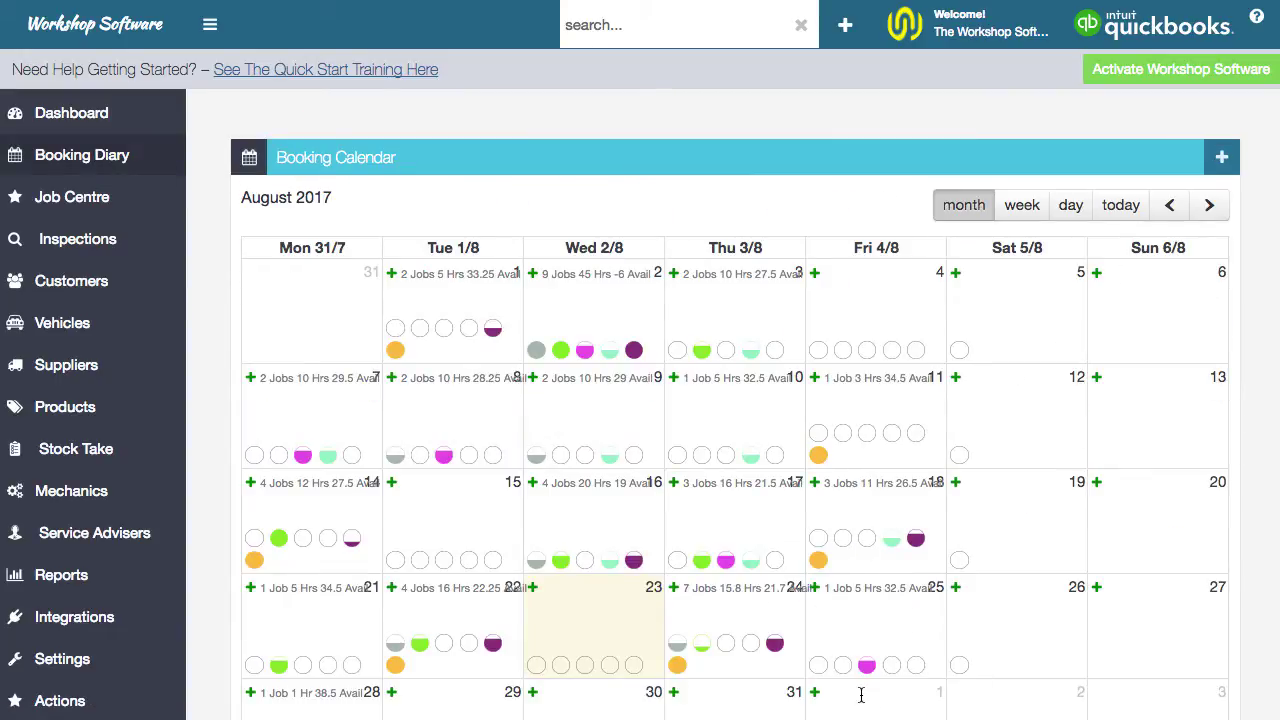
{"action": "left_click", "coordinate": [771, 625]}
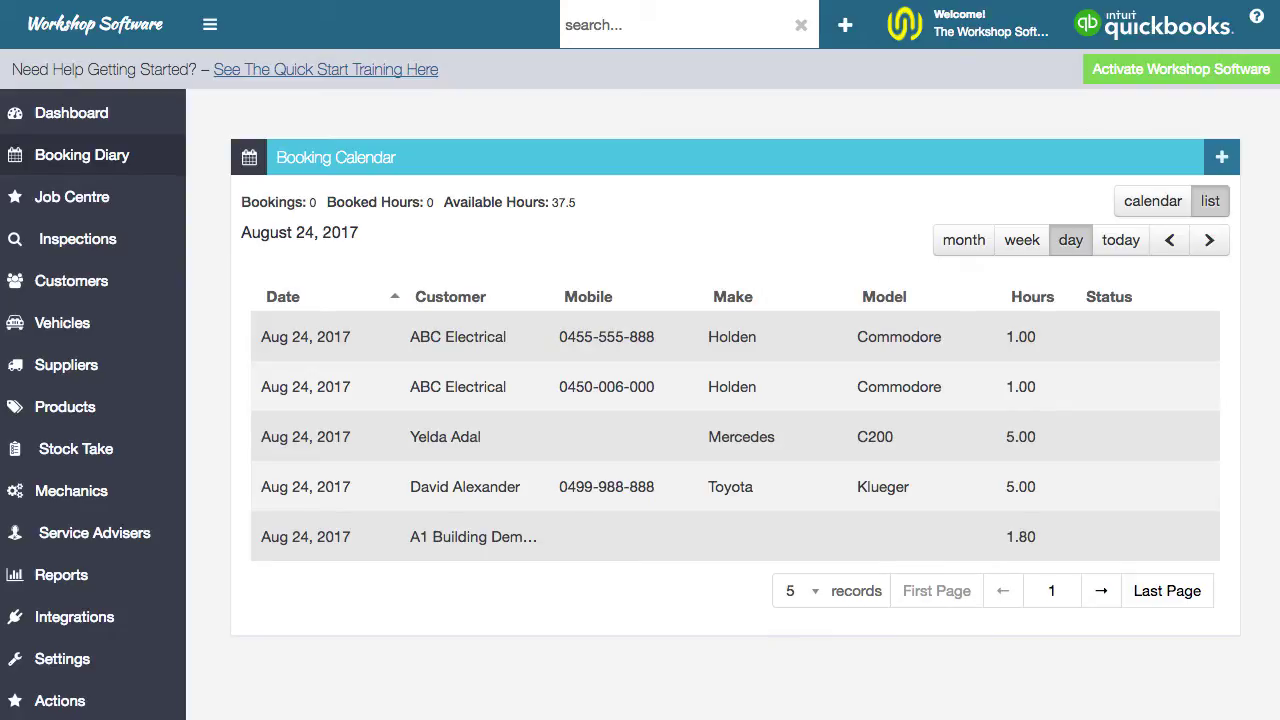
{"action": "left_click", "coordinate": [771, 345]}
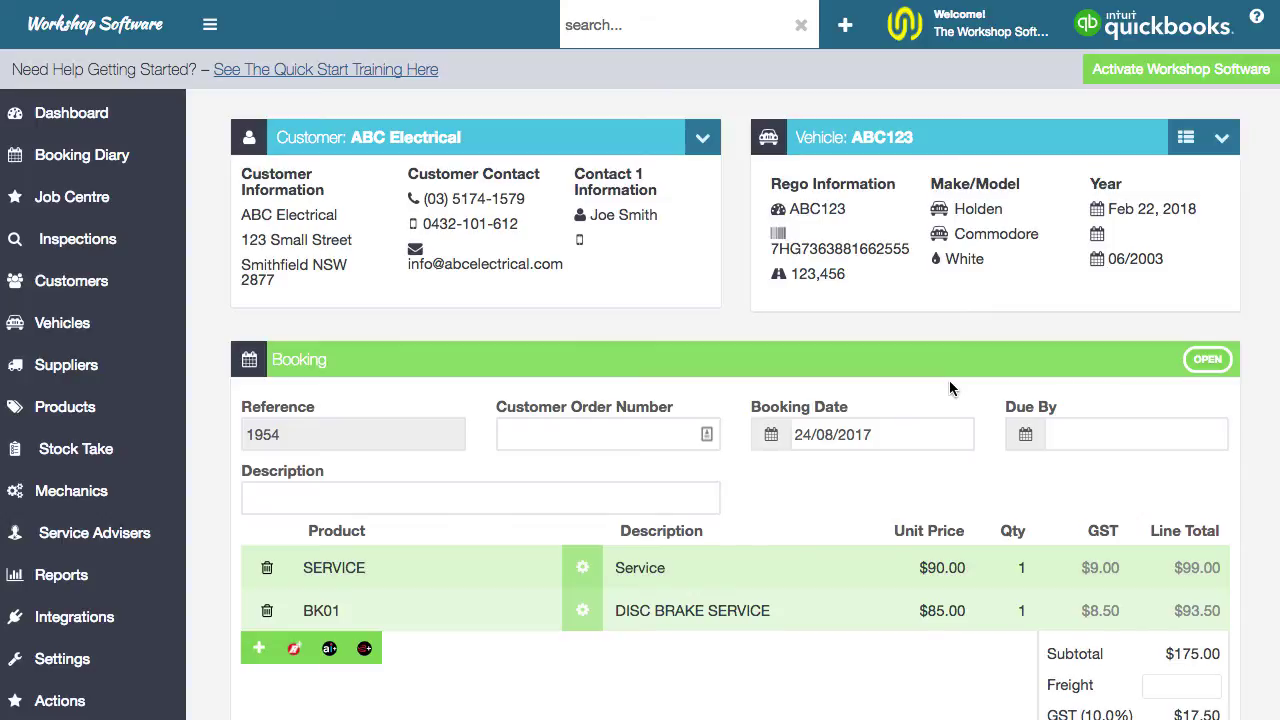
{"action": "left_click", "coordinate": [584, 573]}
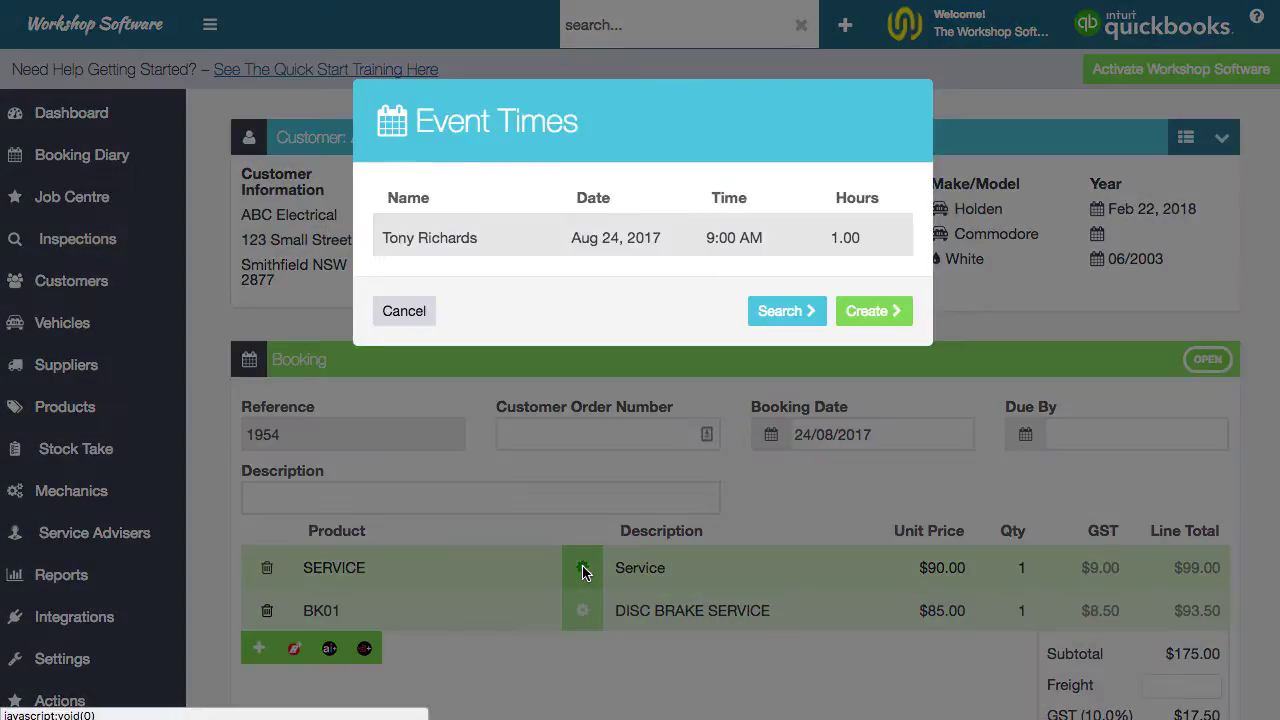
{"action": "left_click", "coordinate": [860, 316]}
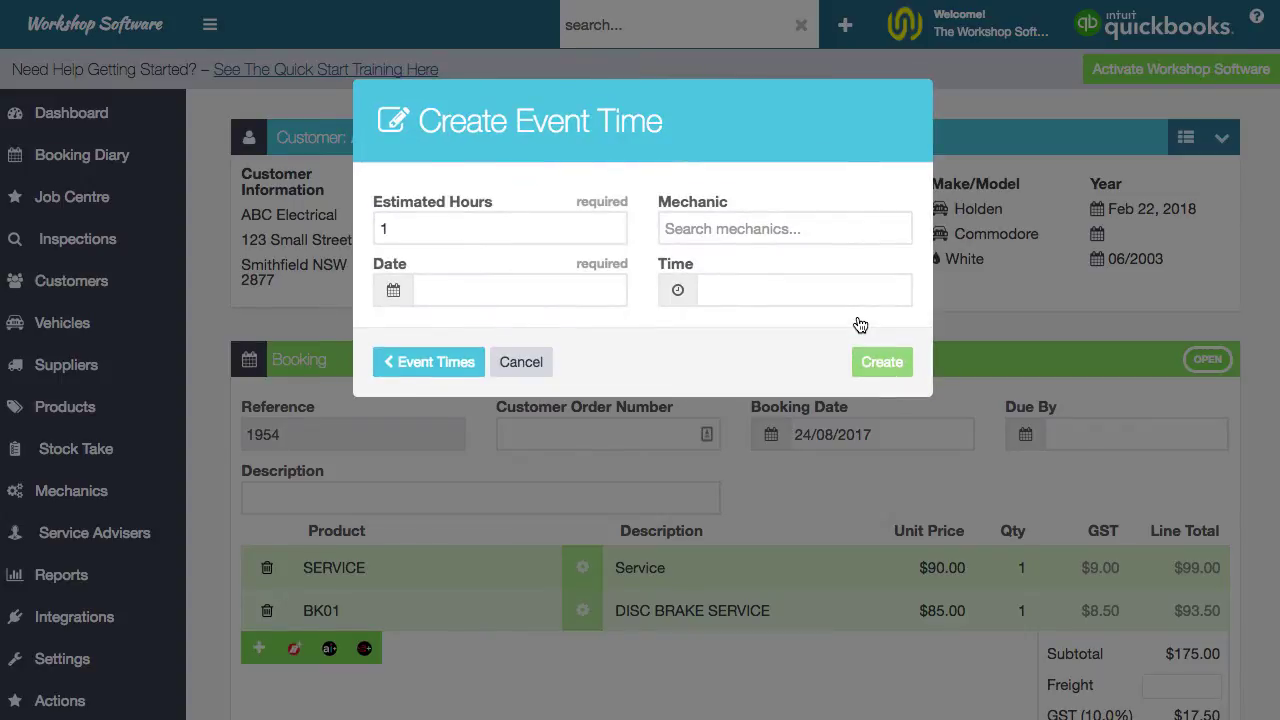
{"action": "left_click", "coordinate": [394, 290]}
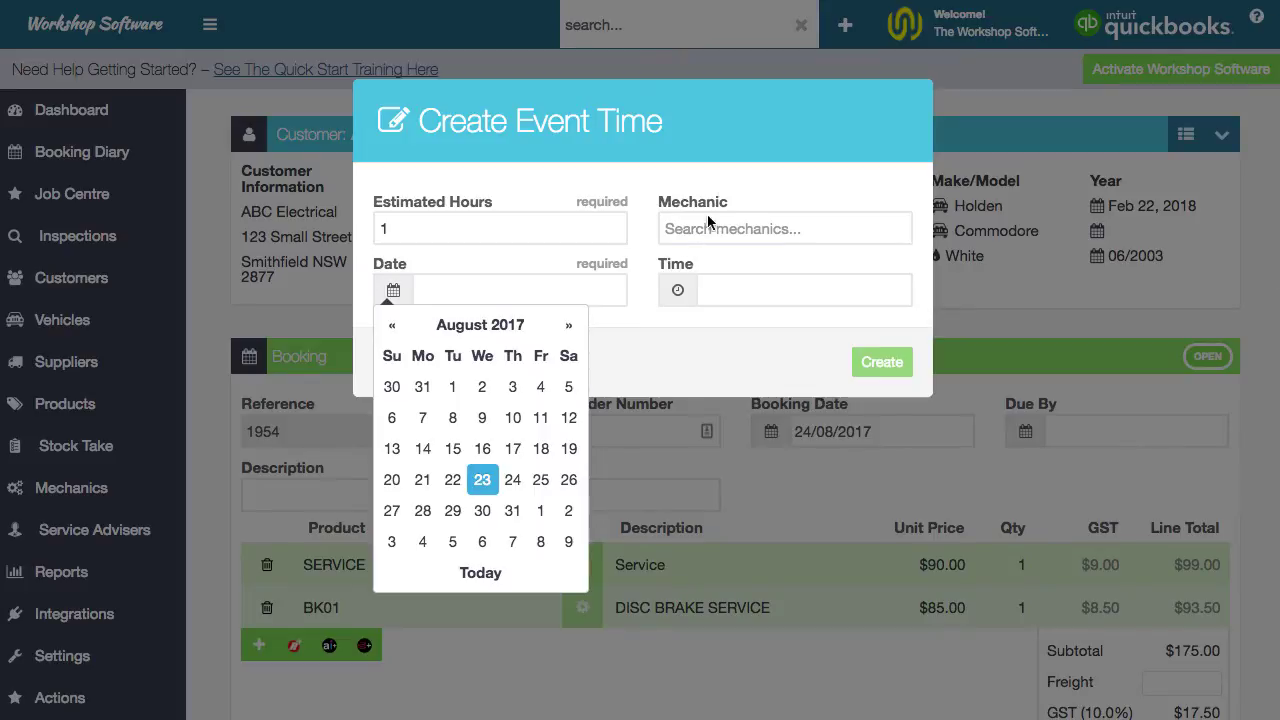
{"action": "left_click", "coordinate": [719, 183]}
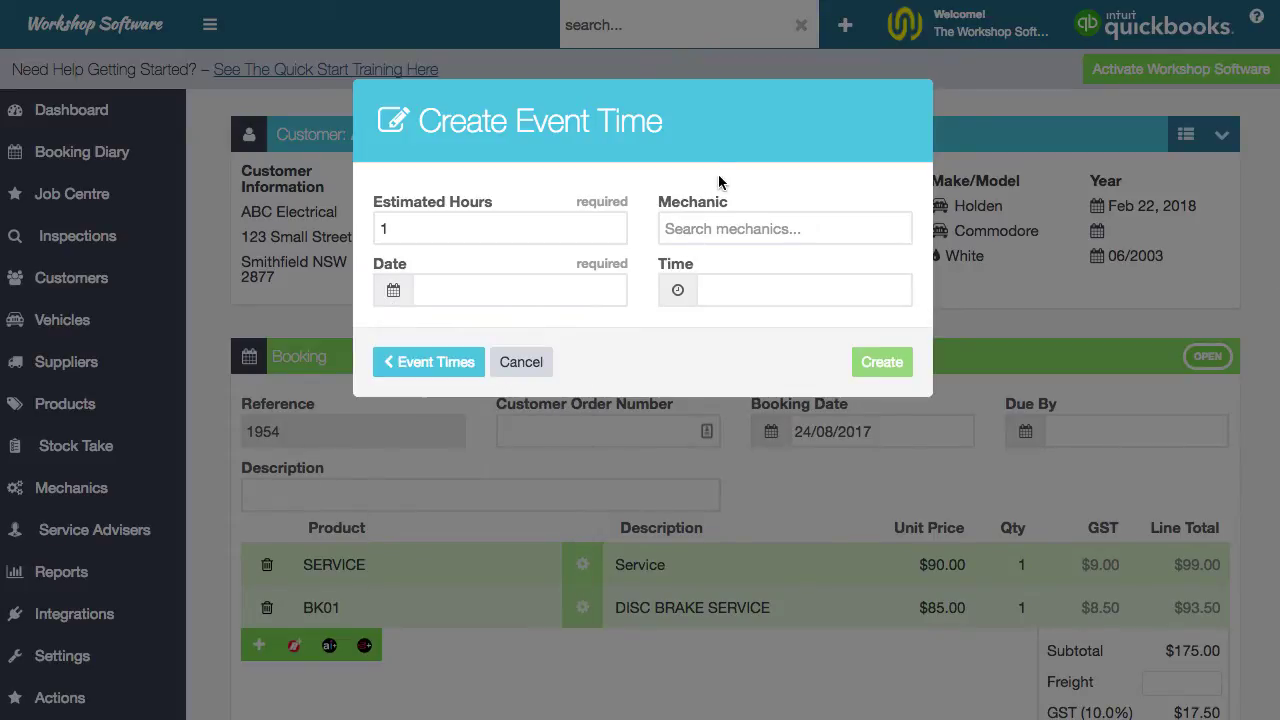
{"action": "left_click", "coordinate": [436, 362]}
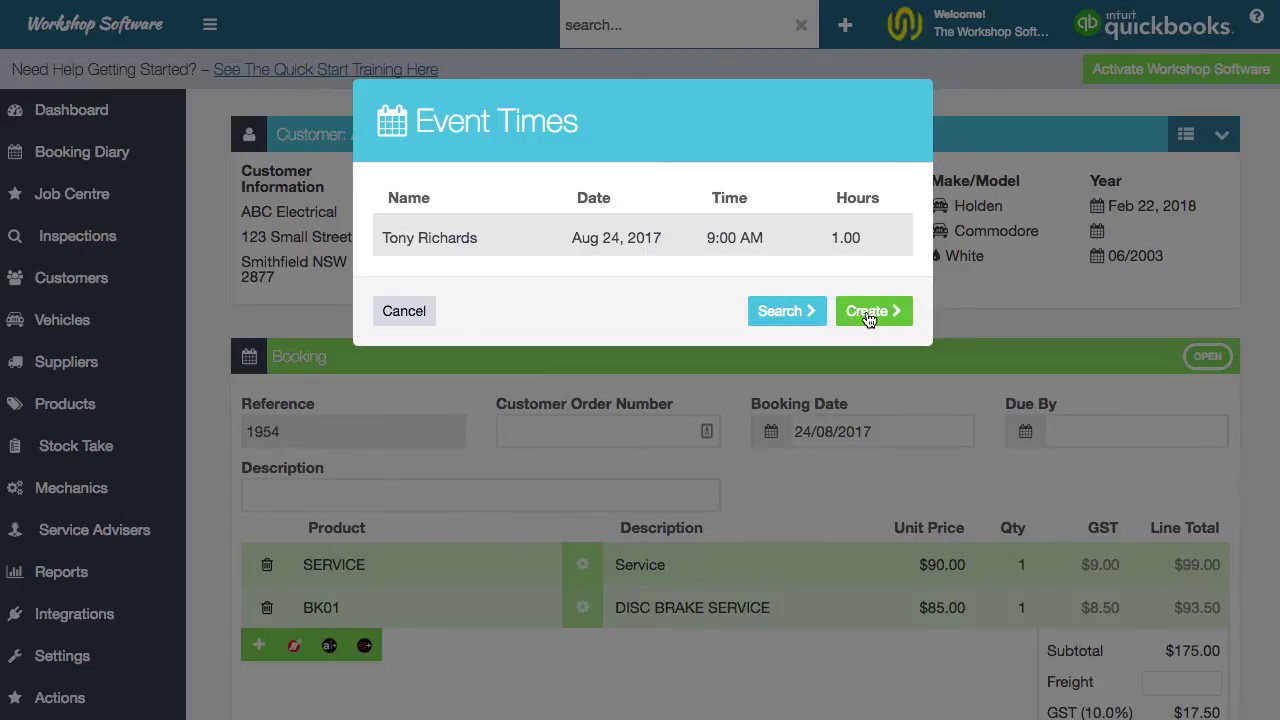
{"action": "left_click", "coordinate": [403, 312]}
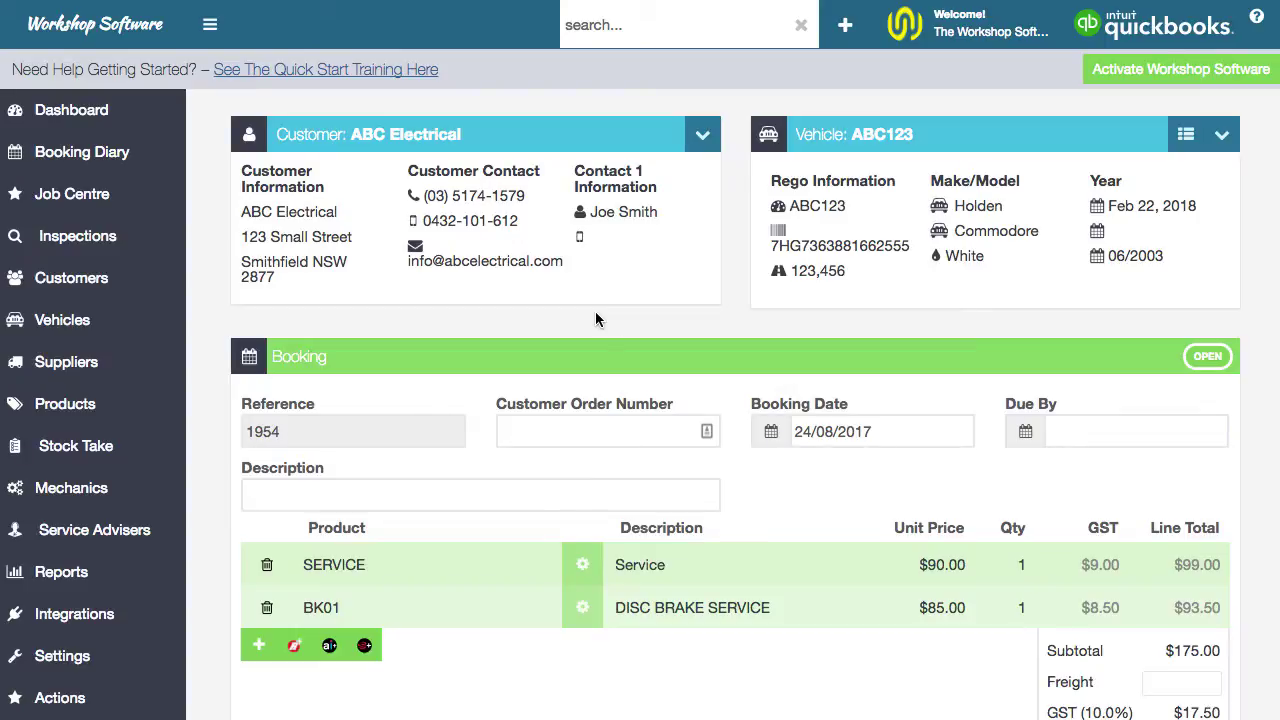
Step: Return to the booking calendar and switch between week and day views
{"action": "left_click", "coordinate": [138, 158]}
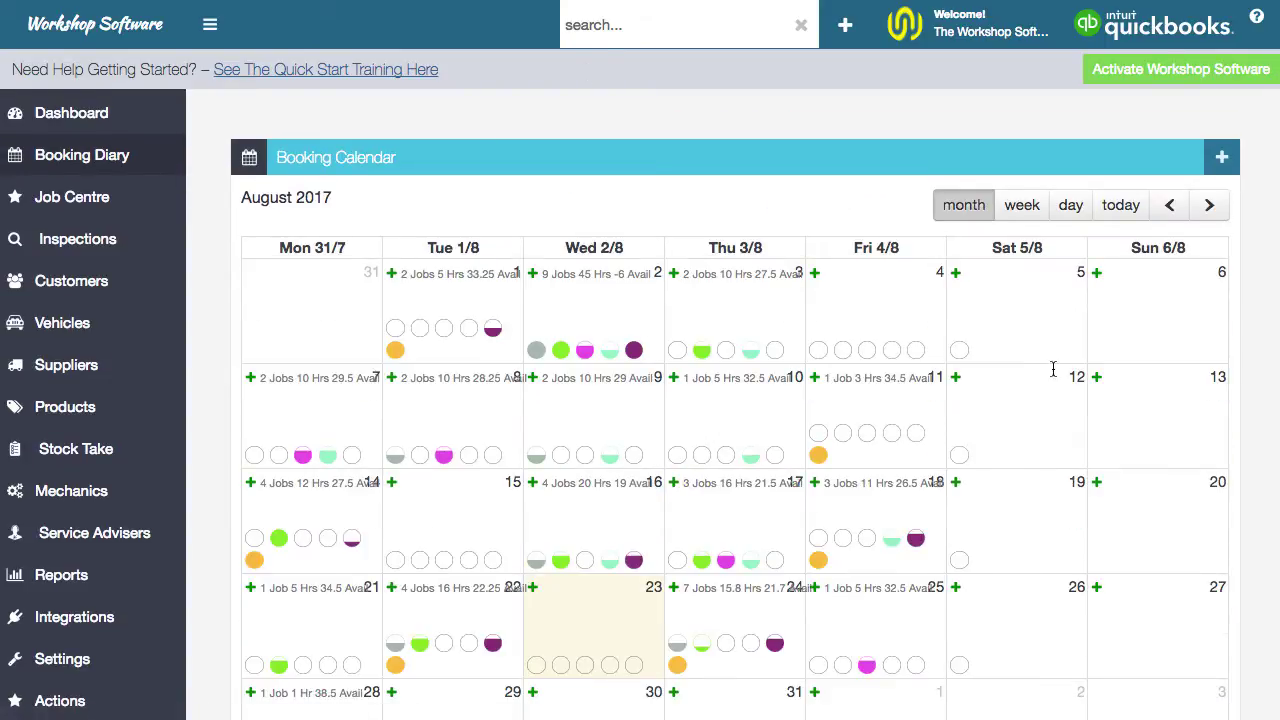
{"action": "left_click", "coordinate": [1019, 213]}
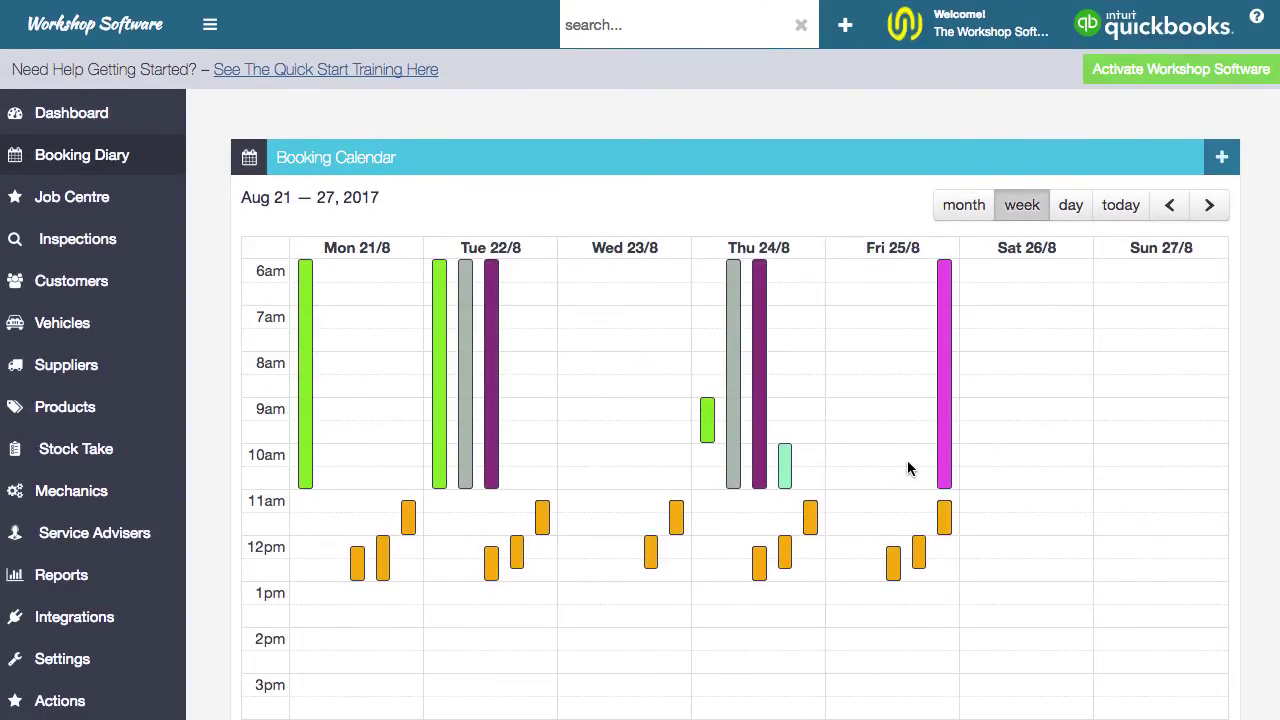
{"action": "scroll", "coordinate": [903, 464], "scroll_direction": "down", "scroll_amount": 3}
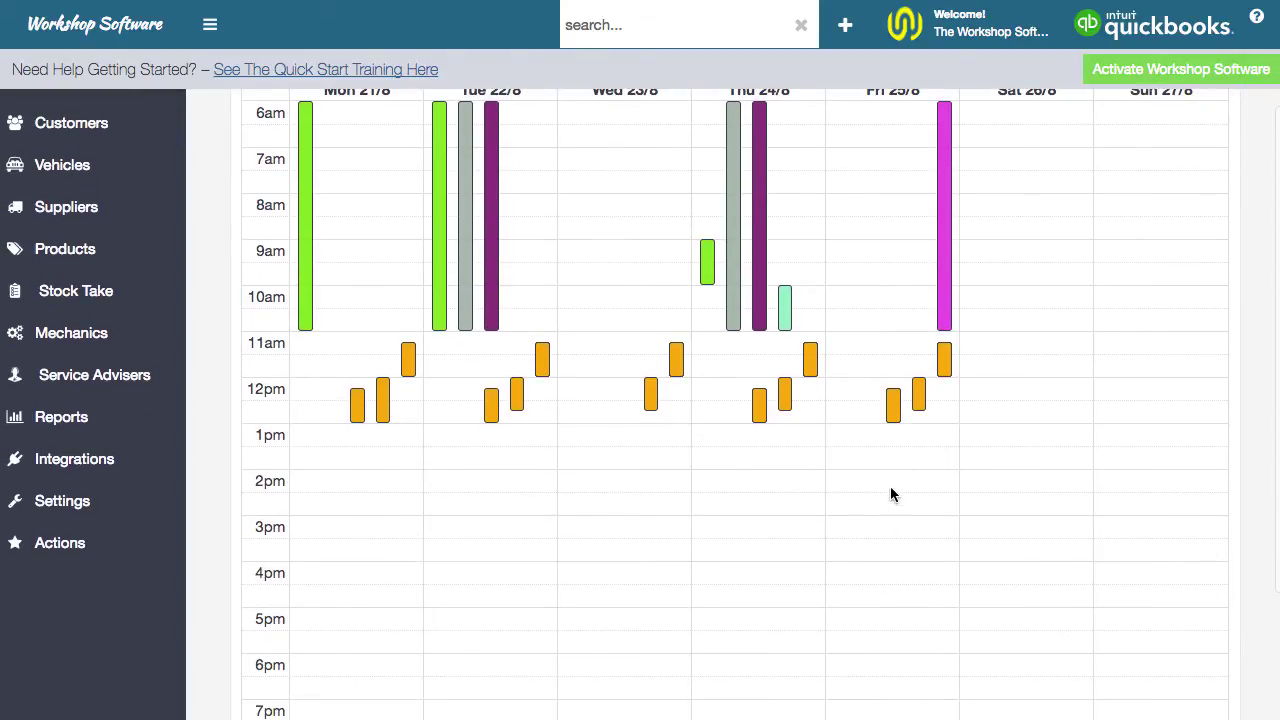
{"action": "scroll", "coordinate": [892, 494], "scroll_direction": "up", "scroll_amount": 3}
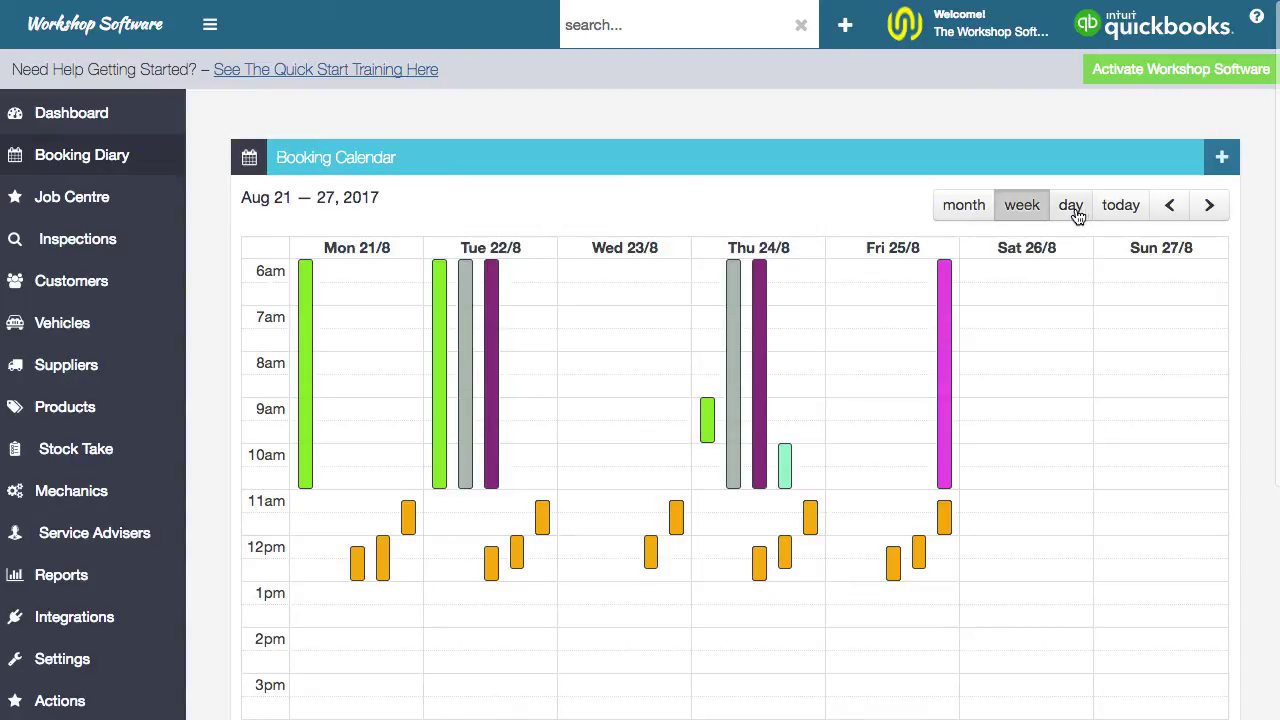
{"action": "left_click", "coordinate": [1072, 210]}
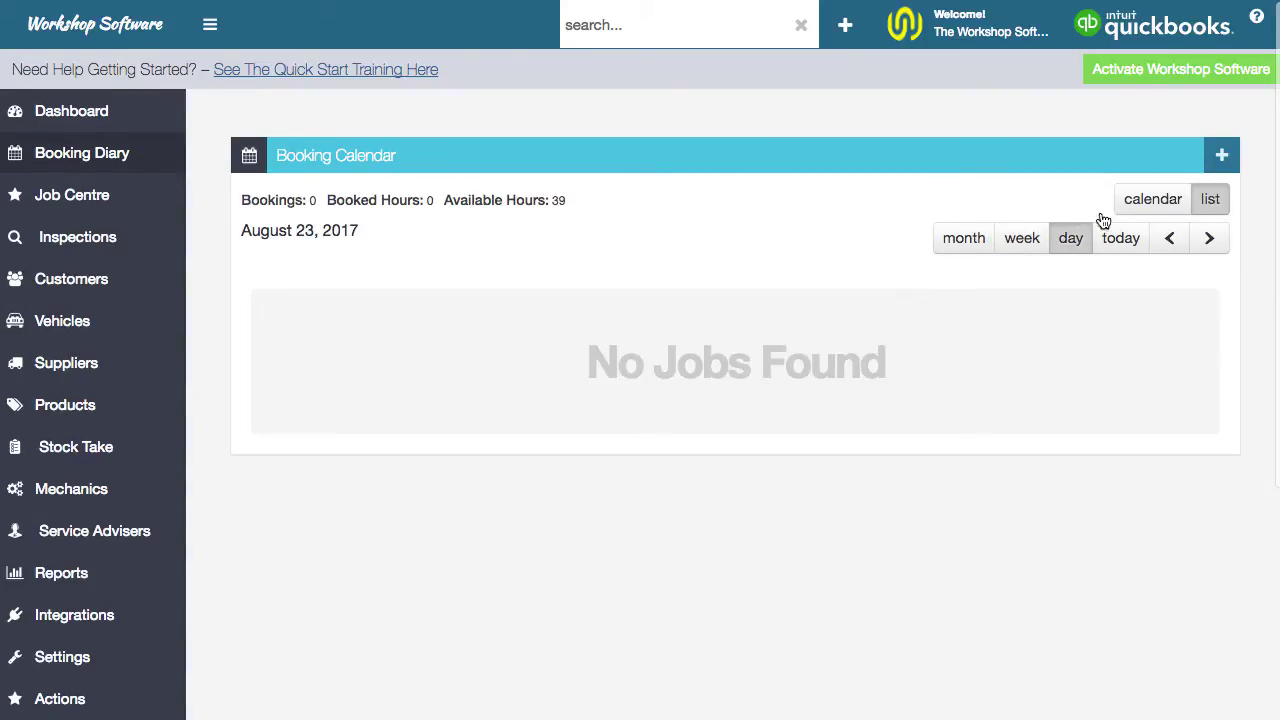
Step: Move to 24 August 2017 and open the first ABC Electrical booking from the list
{"action": "left_click", "coordinate": [1209, 240]}
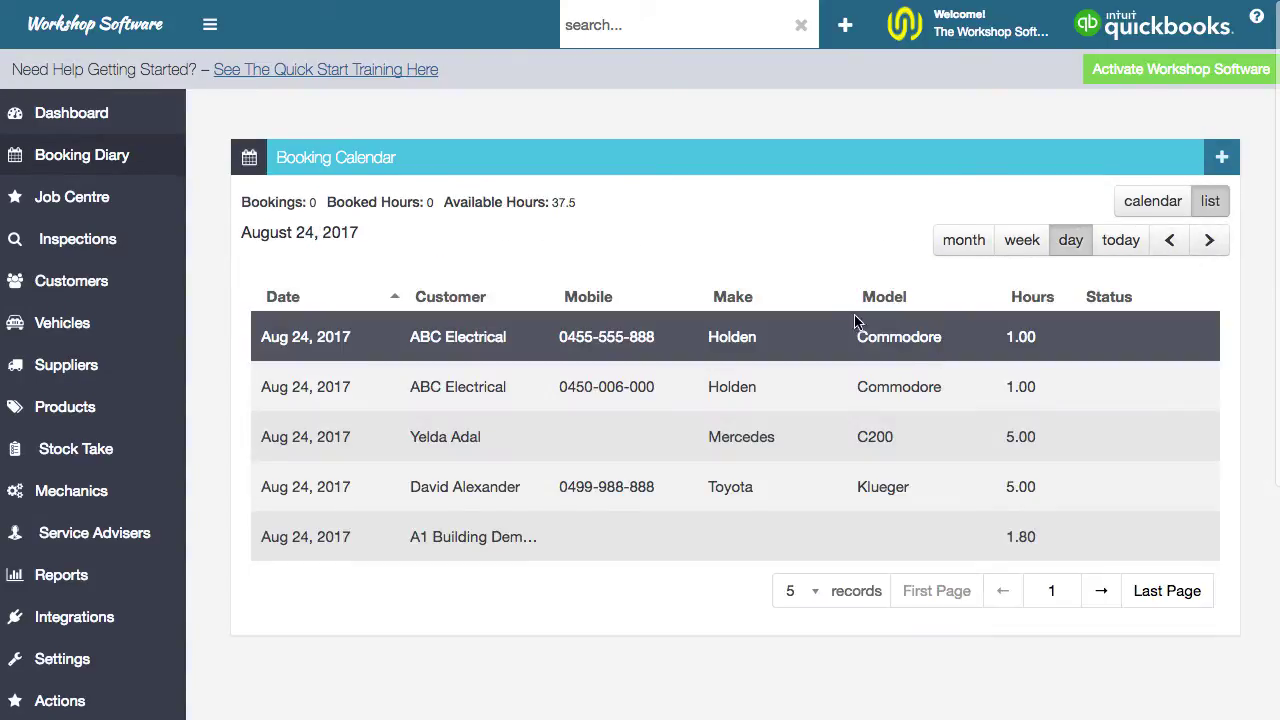
{"action": "left_click", "coordinate": [1140, 207]}
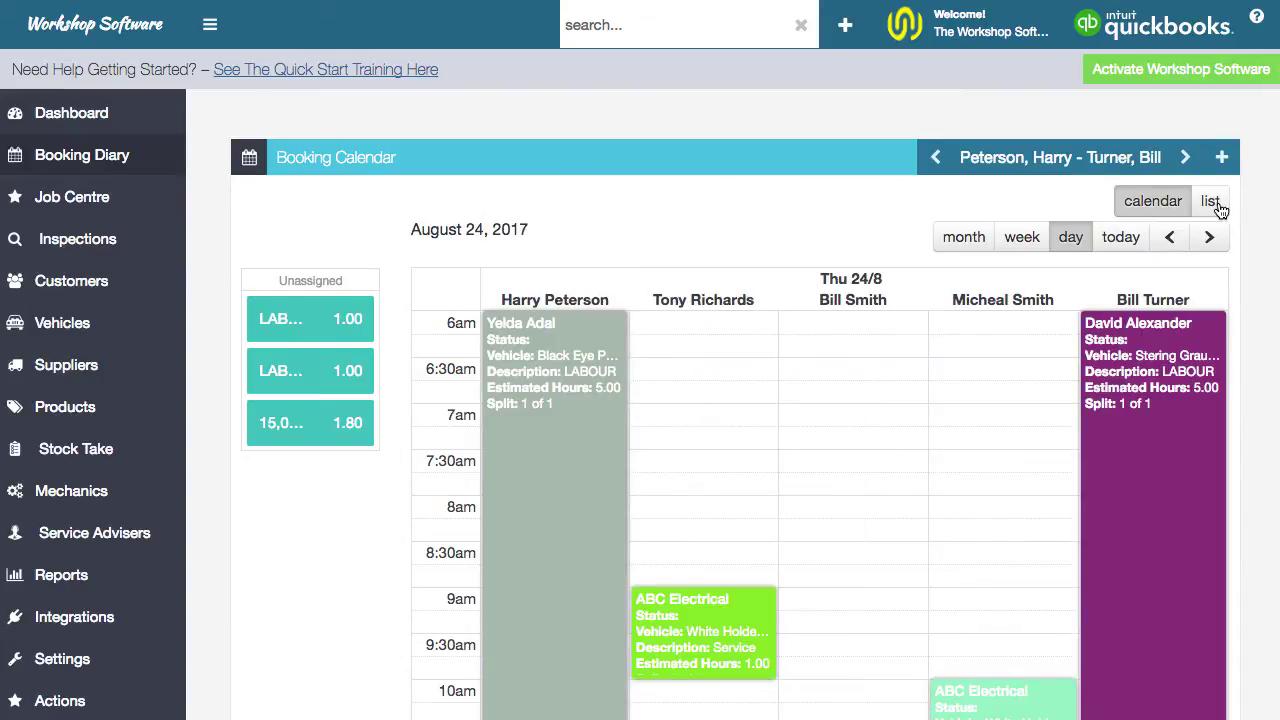
{"action": "left_click", "coordinate": [1212, 203]}
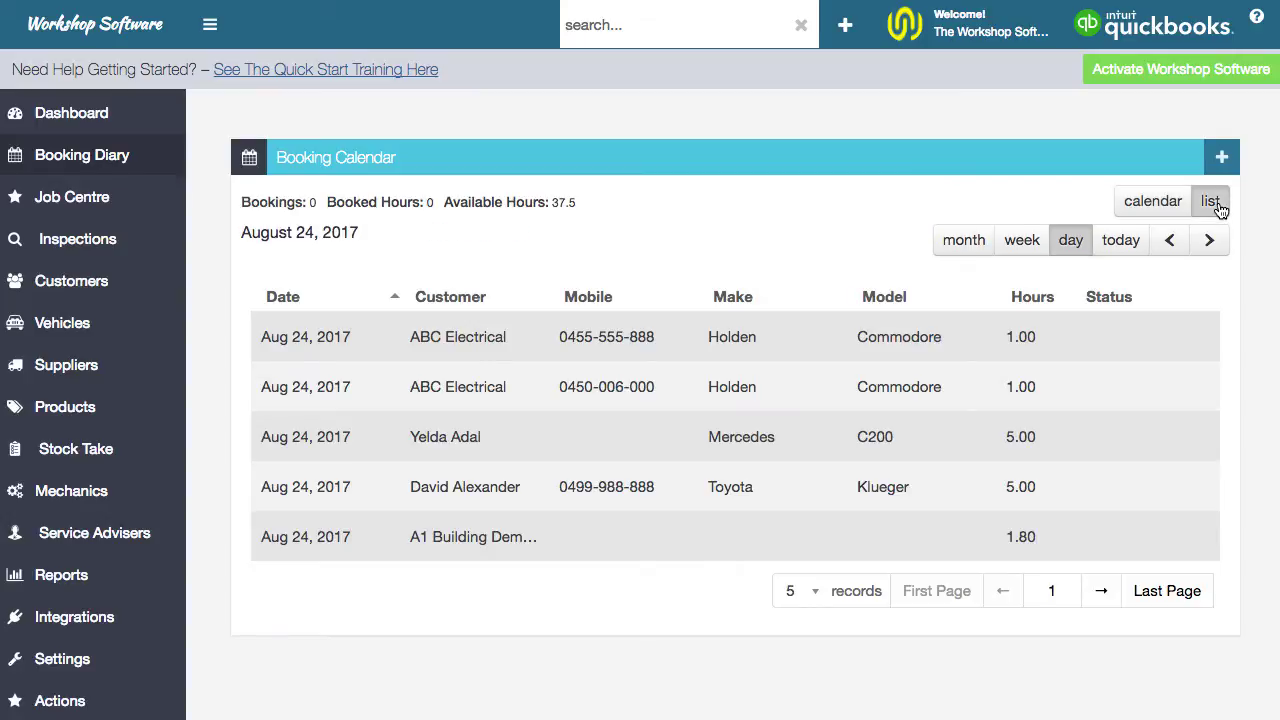
{"action": "left_click", "coordinate": [857, 338]}
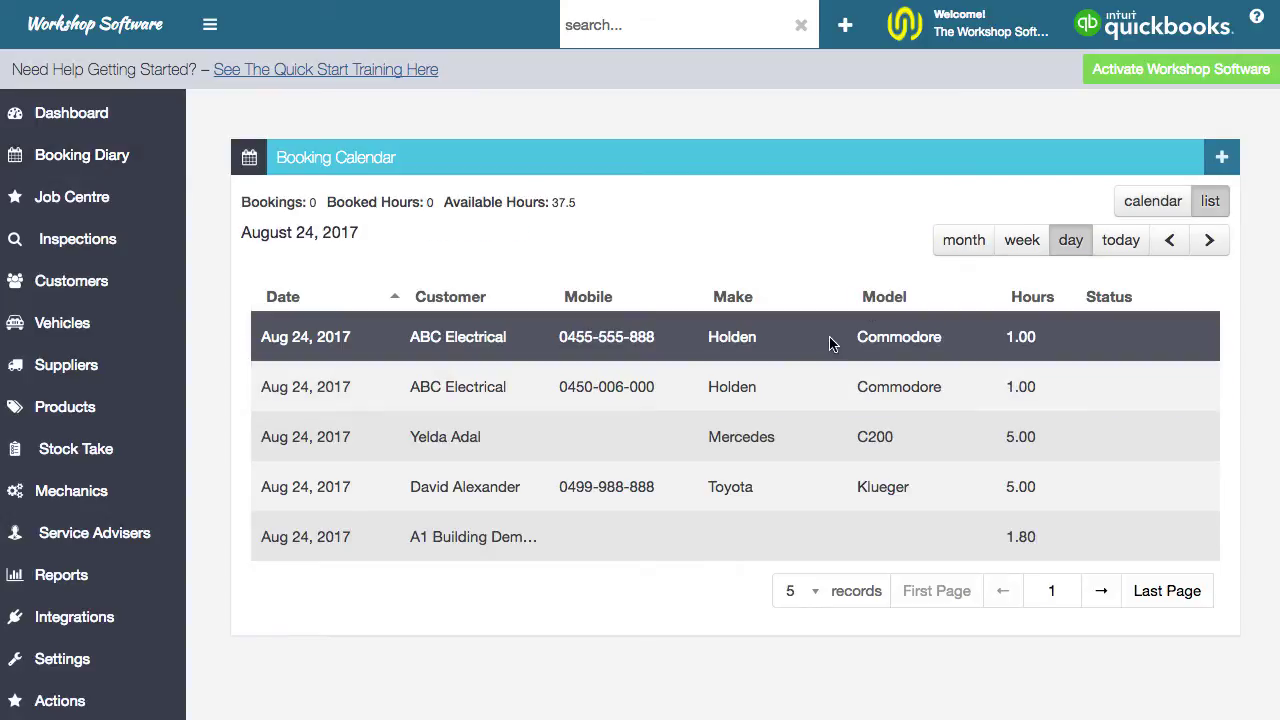
Step: Start the ABC Electrical job, creating open invoice job card 50801 for $192.50
{"action": "scroll", "coordinate": [953, 391], "scroll_direction": "down", "scroll_amount": 4}
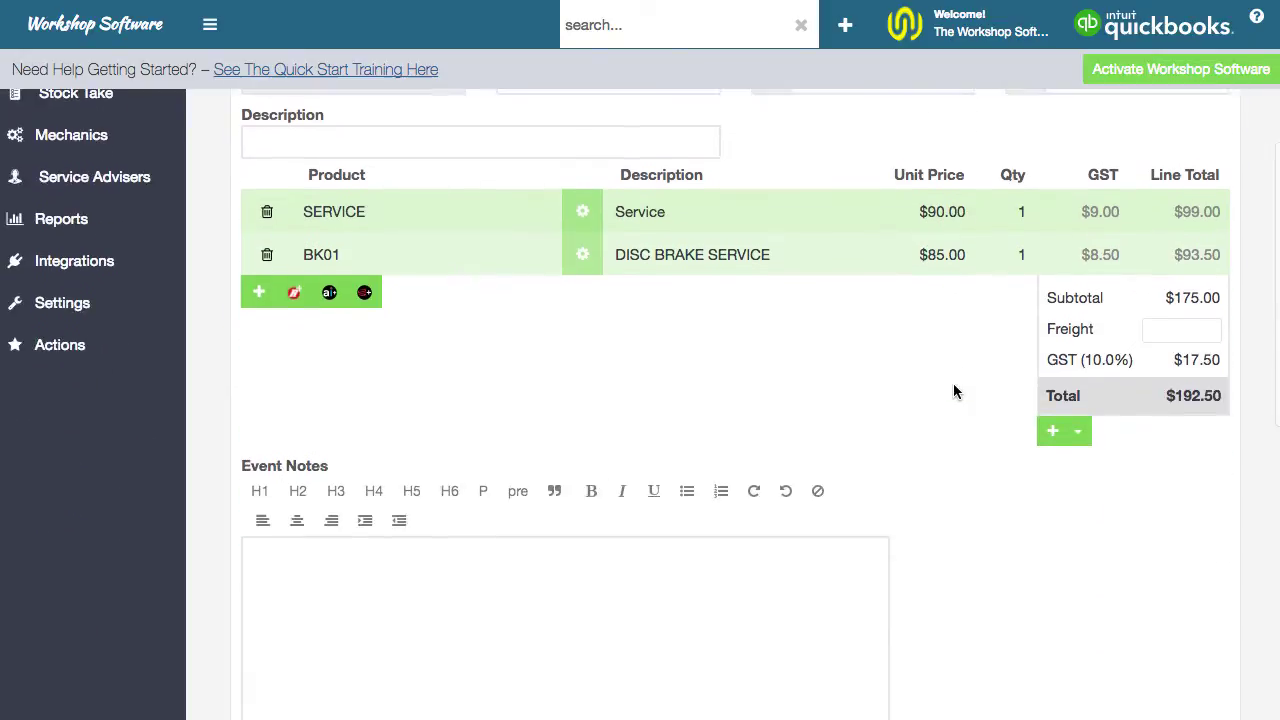
{"action": "scroll", "coordinate": [953, 391], "scroll_direction": "down", "scroll_amount": 7}
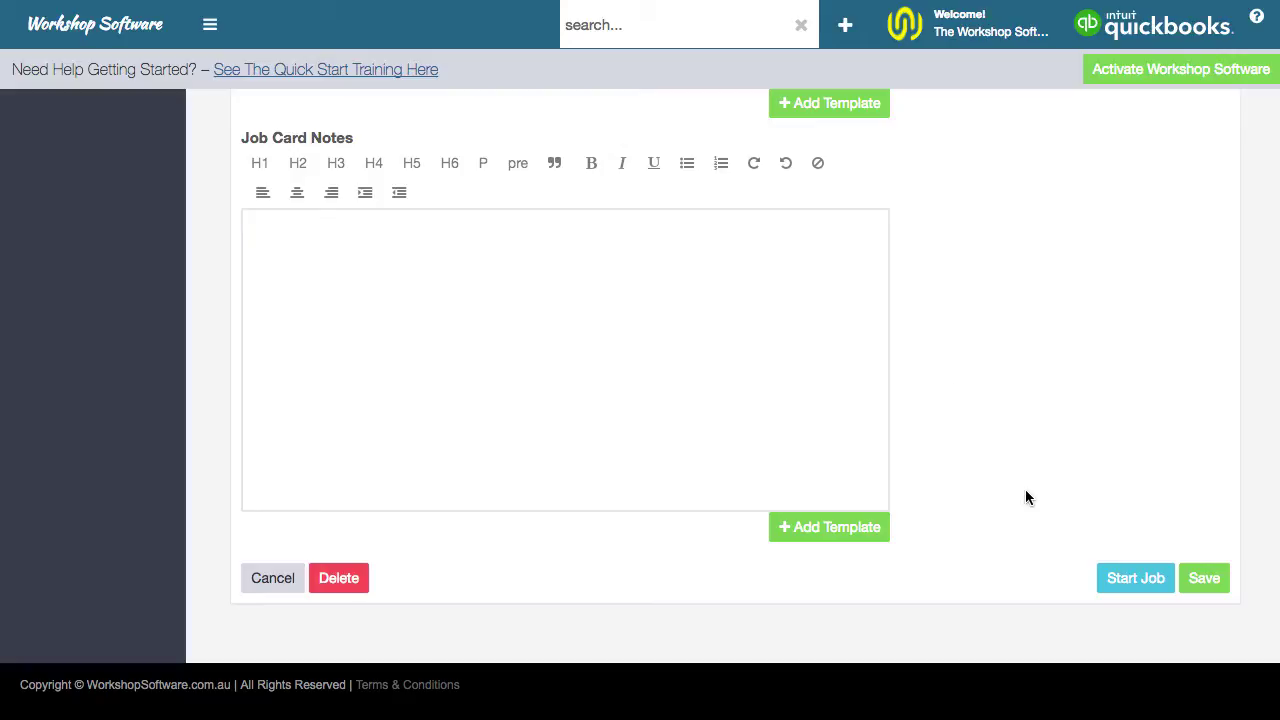
{"action": "left_click", "coordinate": [1140, 579]}
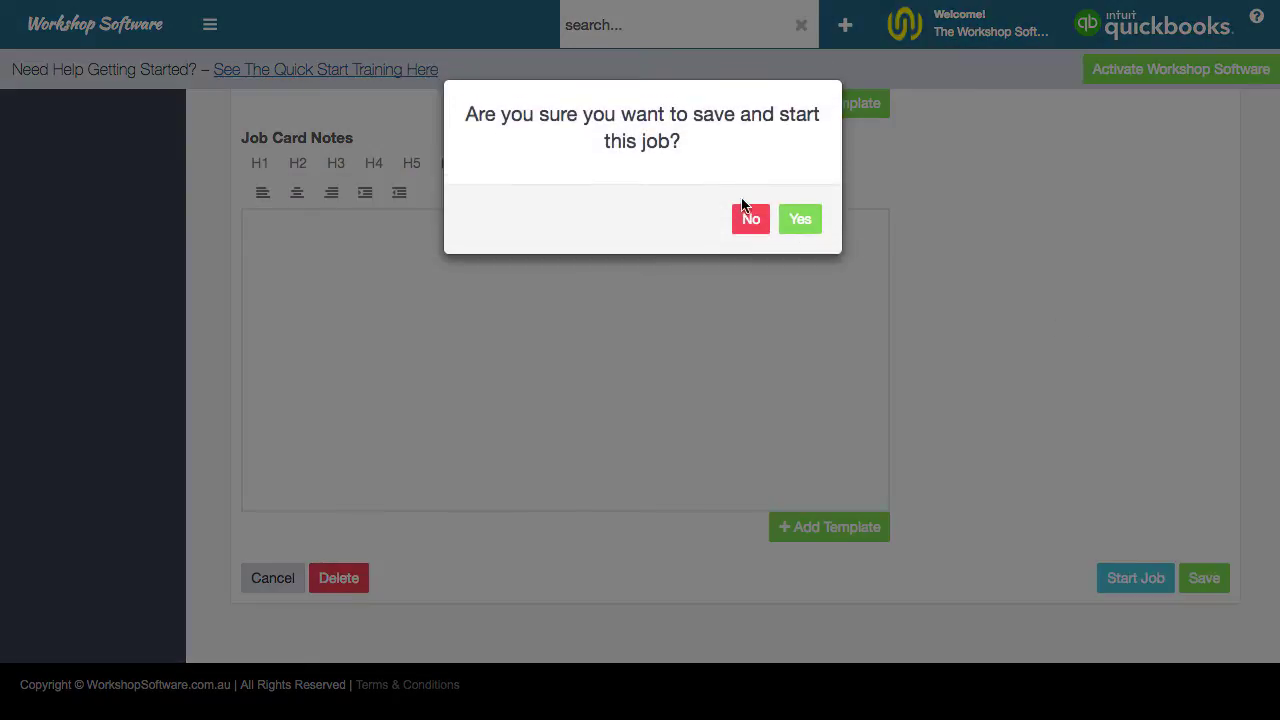
{"action": "left_click", "coordinate": [801, 222]}
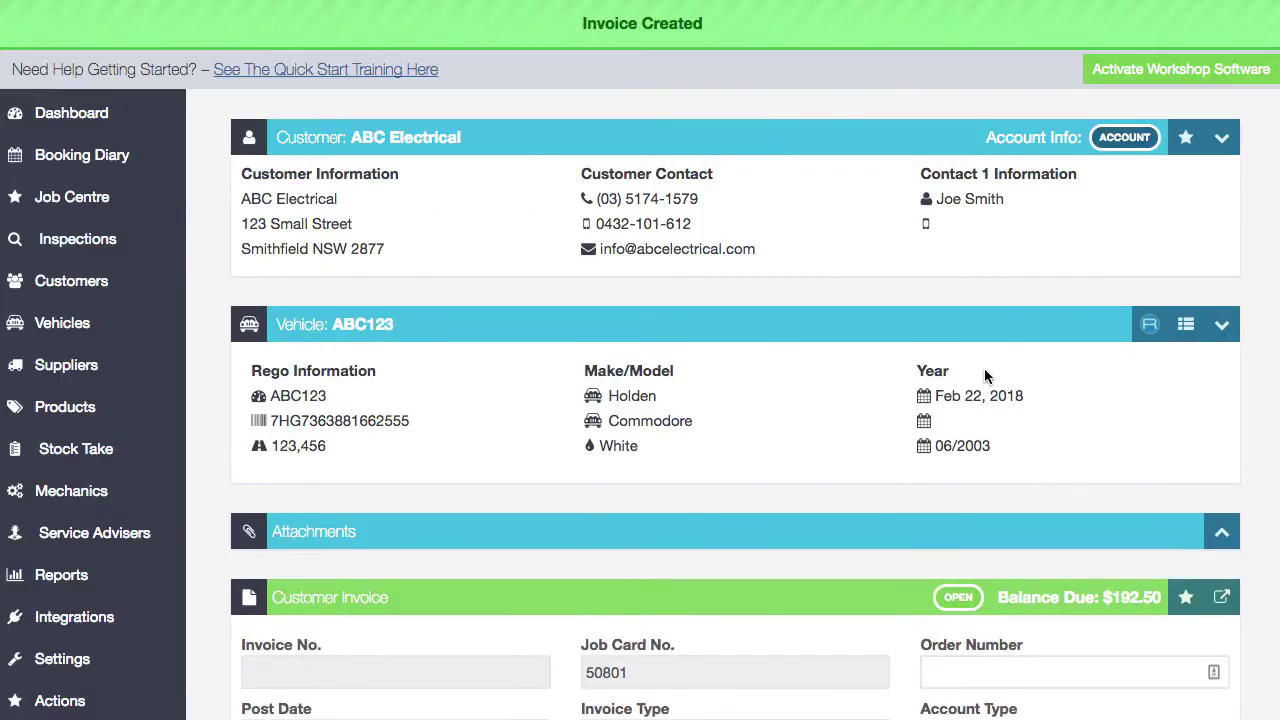
Step: Check the SERVICE and BK01 invoice lines totalling $192.50, then bring up print and email options
{"action": "scroll", "coordinate": [984, 378], "scroll_direction": "down", "scroll_amount": 5}
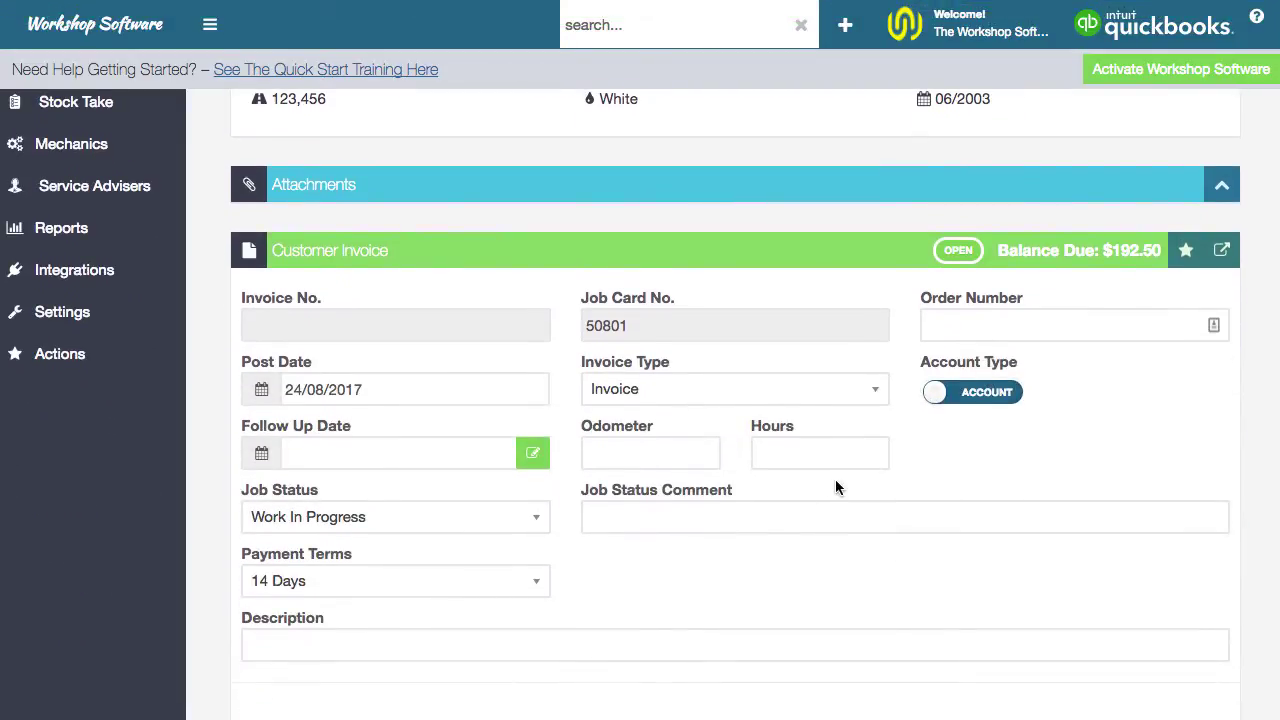
{"action": "scroll", "coordinate": [835, 479], "scroll_direction": "down", "scroll_amount": 4}
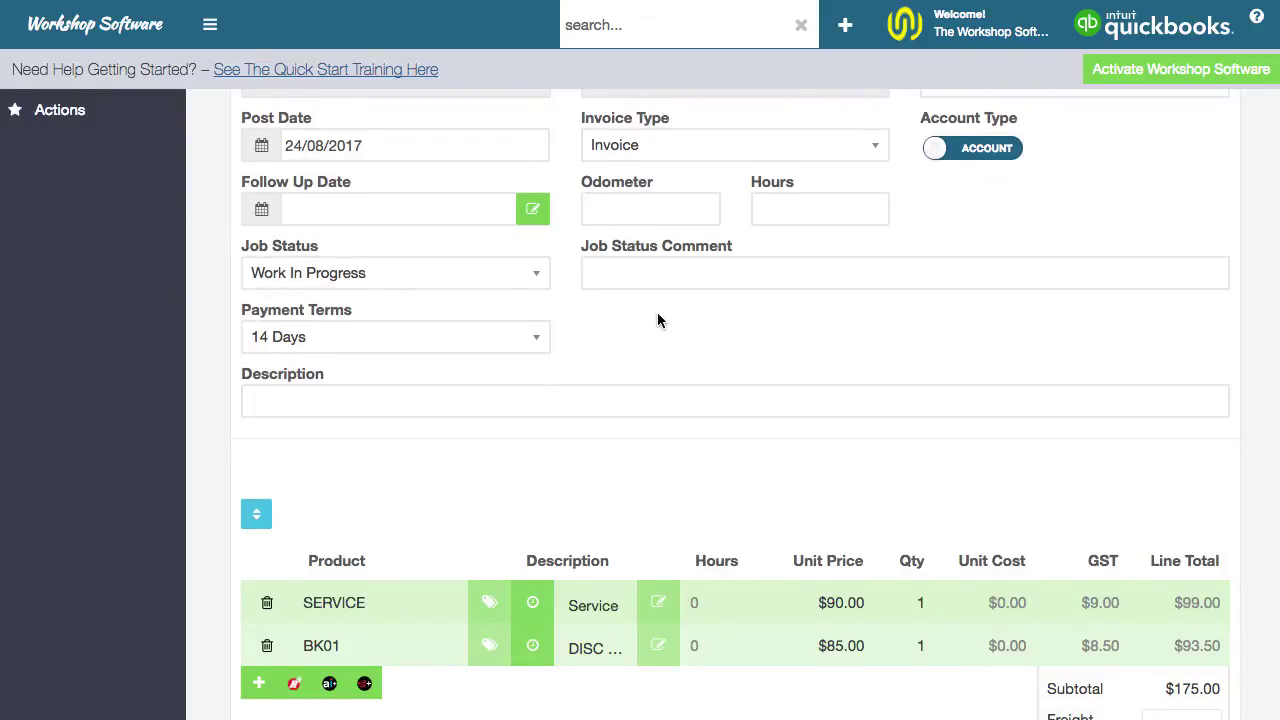
{"action": "scroll", "coordinate": [657, 312], "scroll_direction": "down", "scroll_amount": 4}
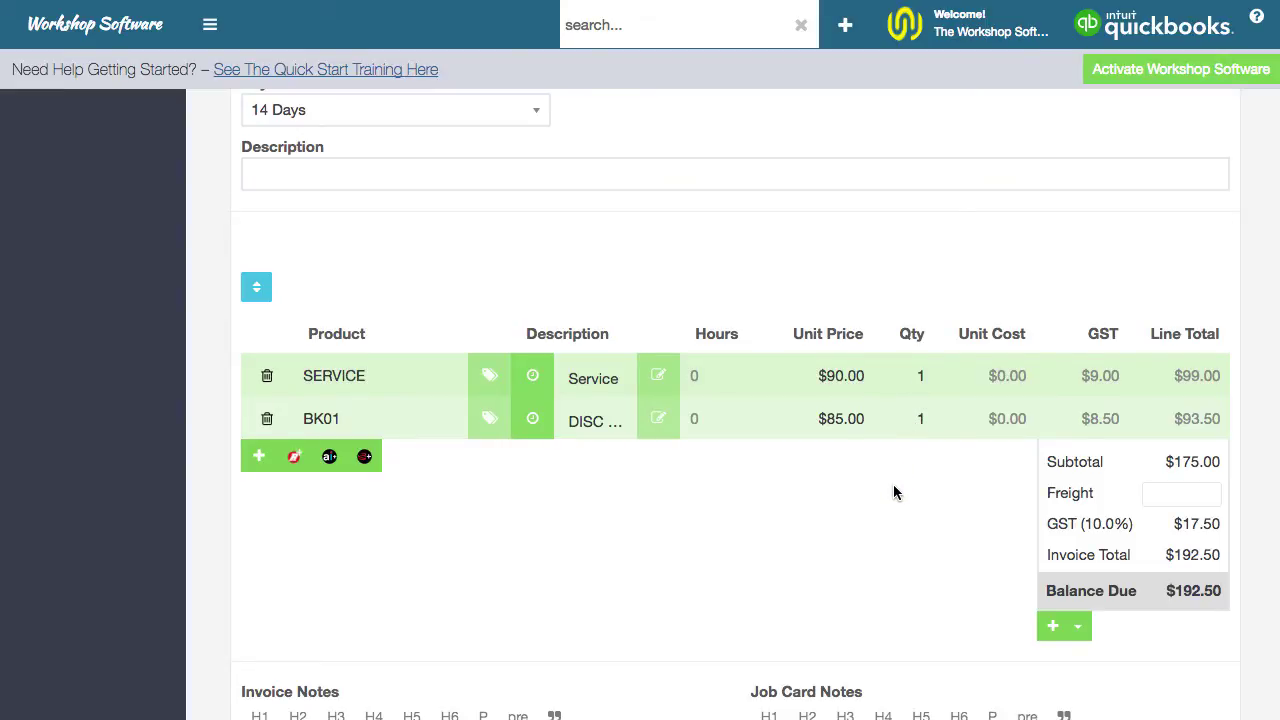
{"action": "scroll", "coordinate": [893, 484], "scroll_direction": "up", "scroll_amount": 5}
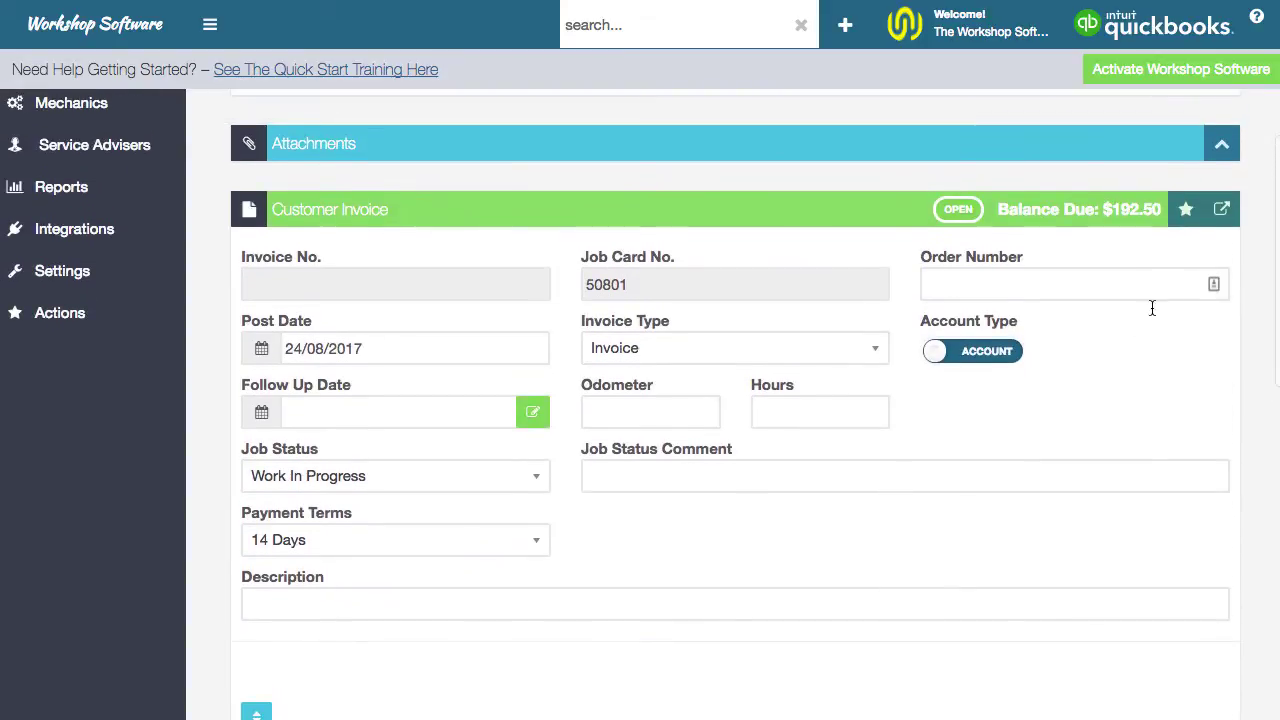
{"action": "left_click", "coordinate": [1224, 212]}
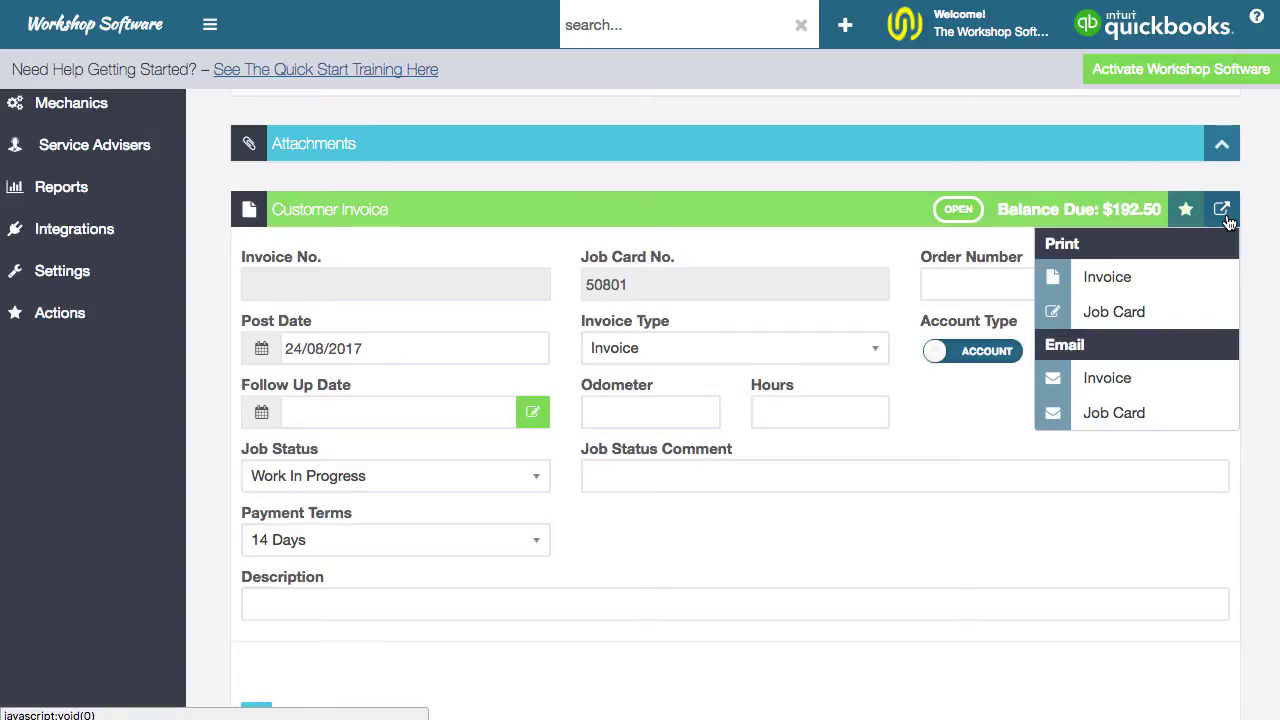
Step: Print the job card and highlight its SERVICE, BK01 DISC BRAKE SERVICE and parts checklist lines
{"action": "left_click", "coordinate": [1172, 316]}
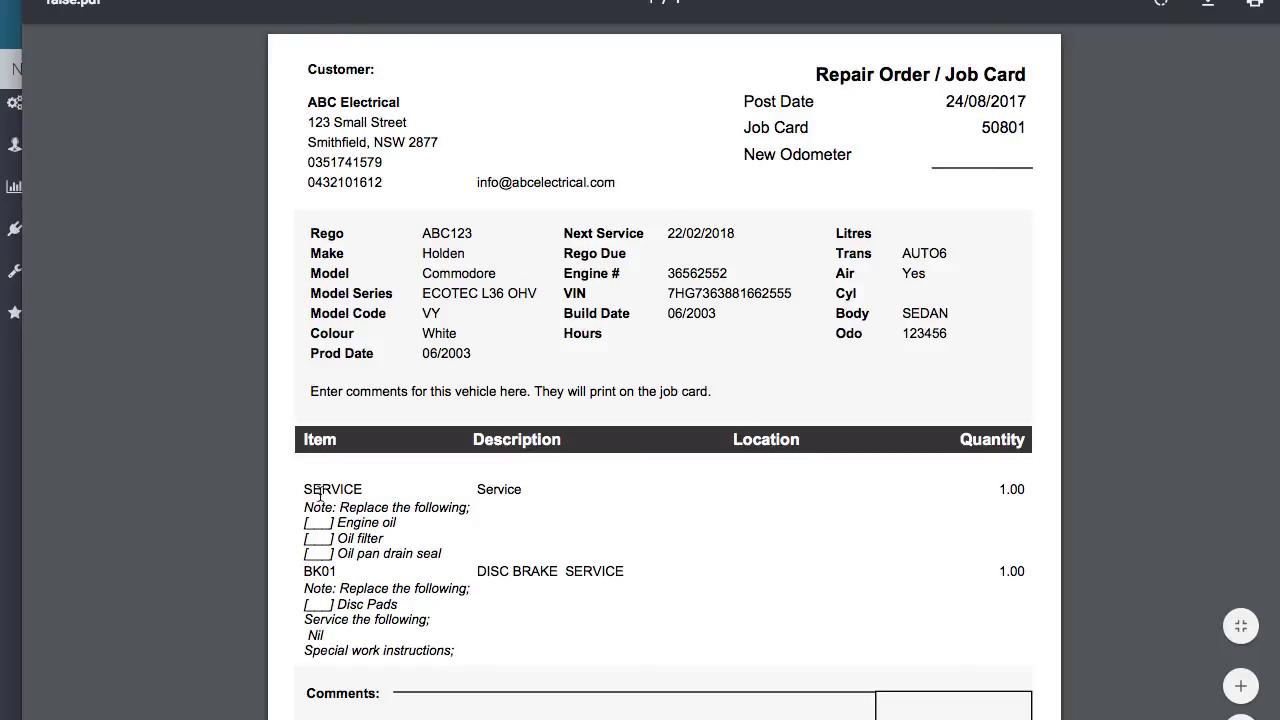
{"action": "left_click_drag", "start_coordinate": [320, 493], "coordinate": [526, 486]}
{"action": "left_click", "coordinate": [345, 612]}
{"action": "left_click_drag", "start_coordinate": [303, 572], "coordinate": [646, 569]}
{"action": "left_click", "coordinate": [655, 578]}
{"action": "left_click_drag", "start_coordinate": [304, 505], "coordinate": [305, 567]}
{"action": "left_click", "coordinate": [305, 603]}
Step: Highlight the customer permission line further down the job card PDF
{"action": "scroll", "coordinate": [553, 631], "scroll_direction": "down", "scroll_amount": 5}
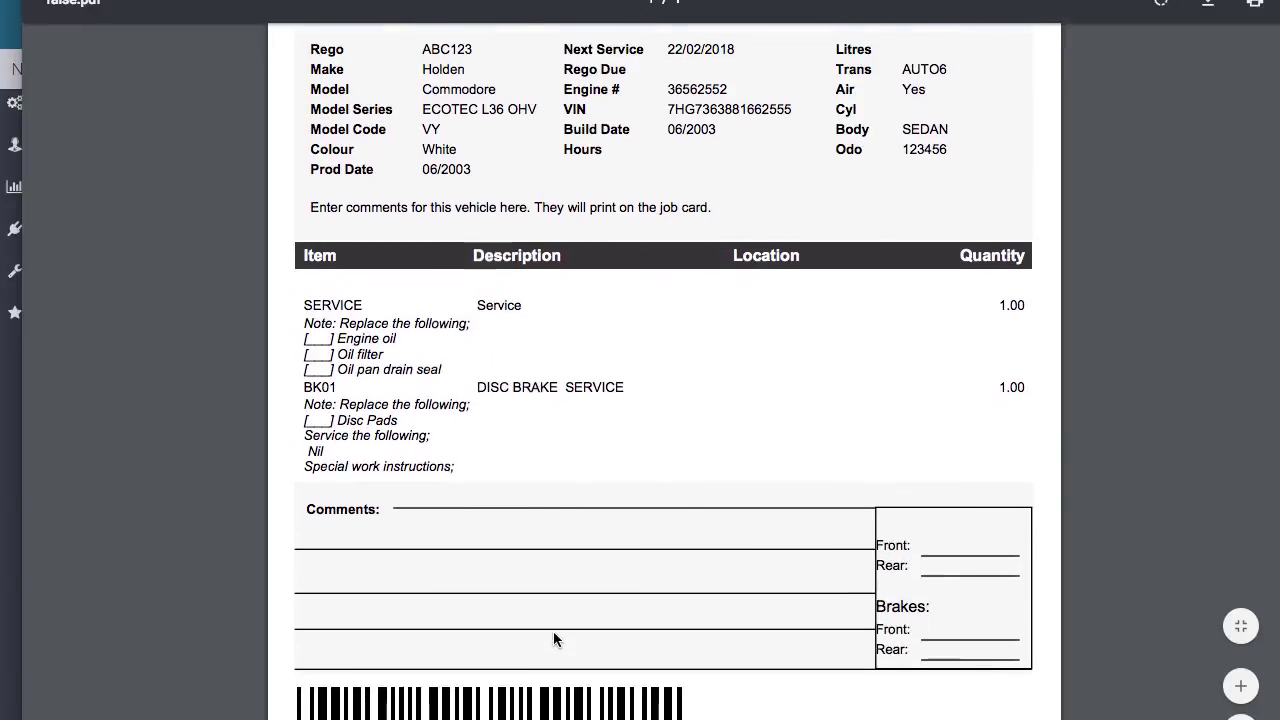
{"action": "scroll", "coordinate": [557, 636], "scroll_direction": "down", "scroll_amount": 1}
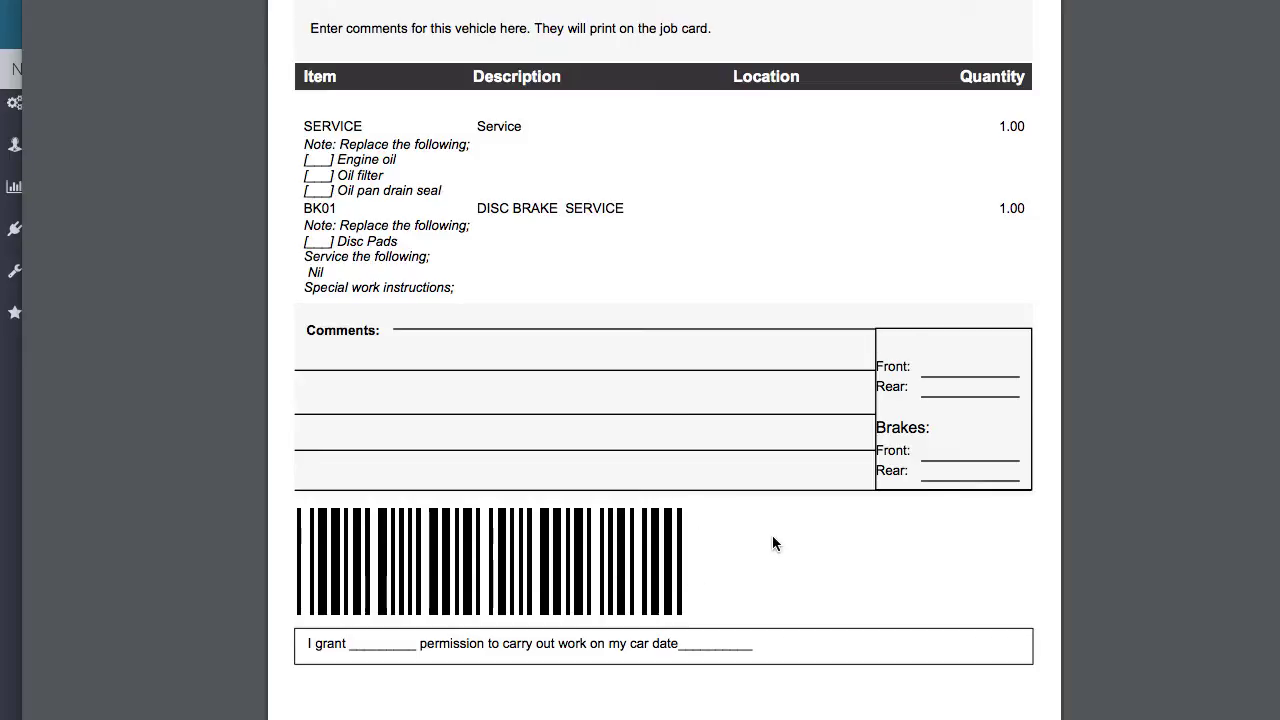
{"action": "left_click_drag", "start_coordinate": [311, 645], "coordinate": [771, 663]}
{"action": "left_click", "coordinate": [771, 663]}
Step: Close the job card PDF and show the Job Centre list with job 50801 at $192.50
{"action": "left_click", "coordinate": [213, 128]}
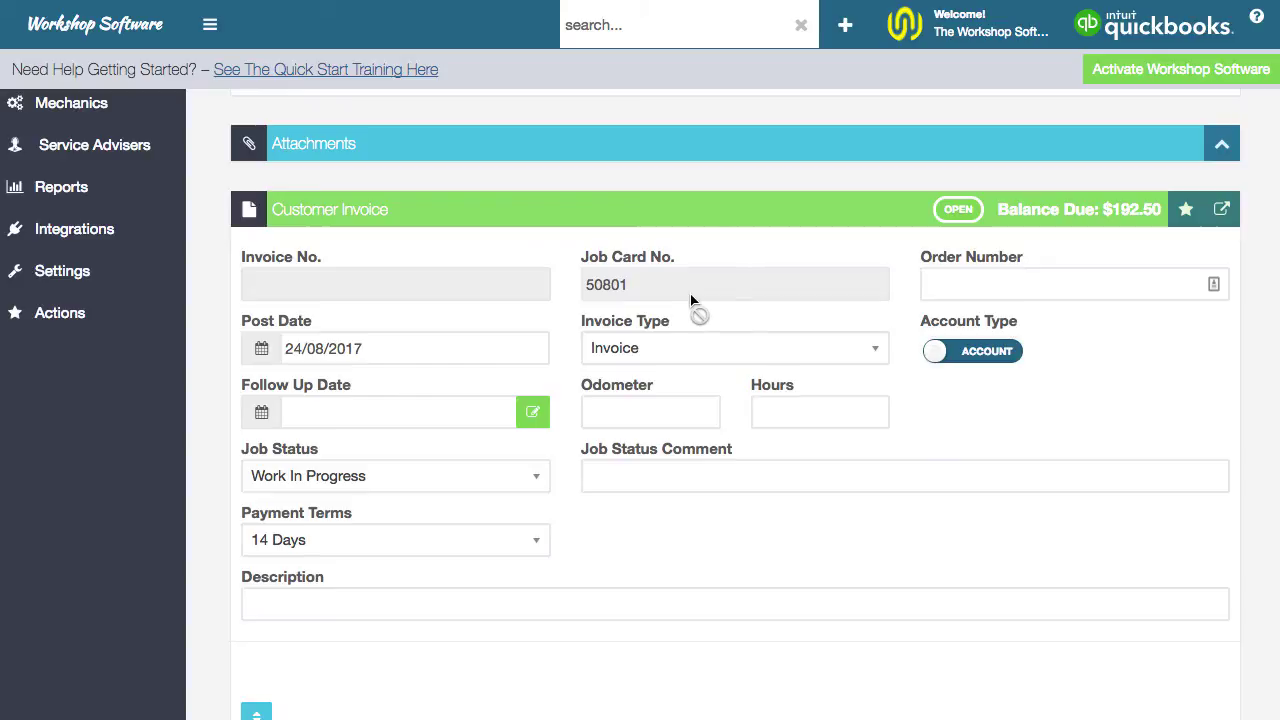
{"action": "scroll", "coordinate": [692, 300], "scroll_direction": "up", "scroll_amount": 5}
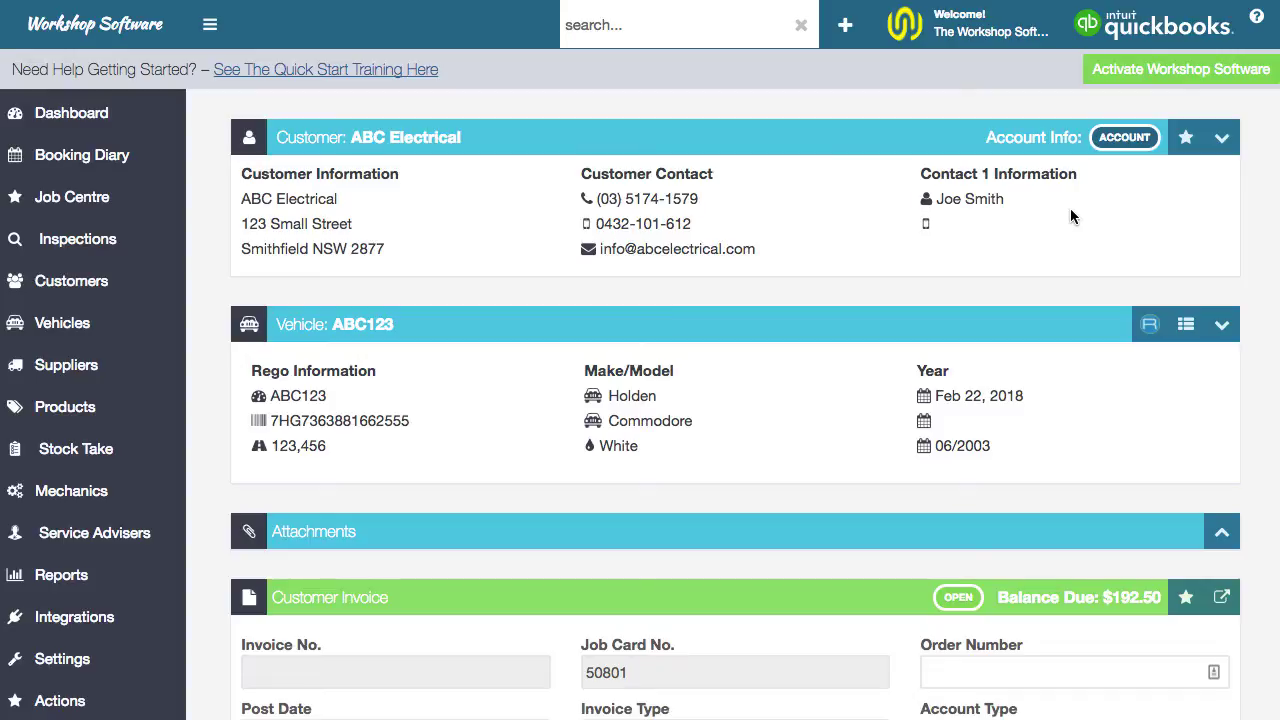
{"action": "left_click", "coordinate": [87, 199]}
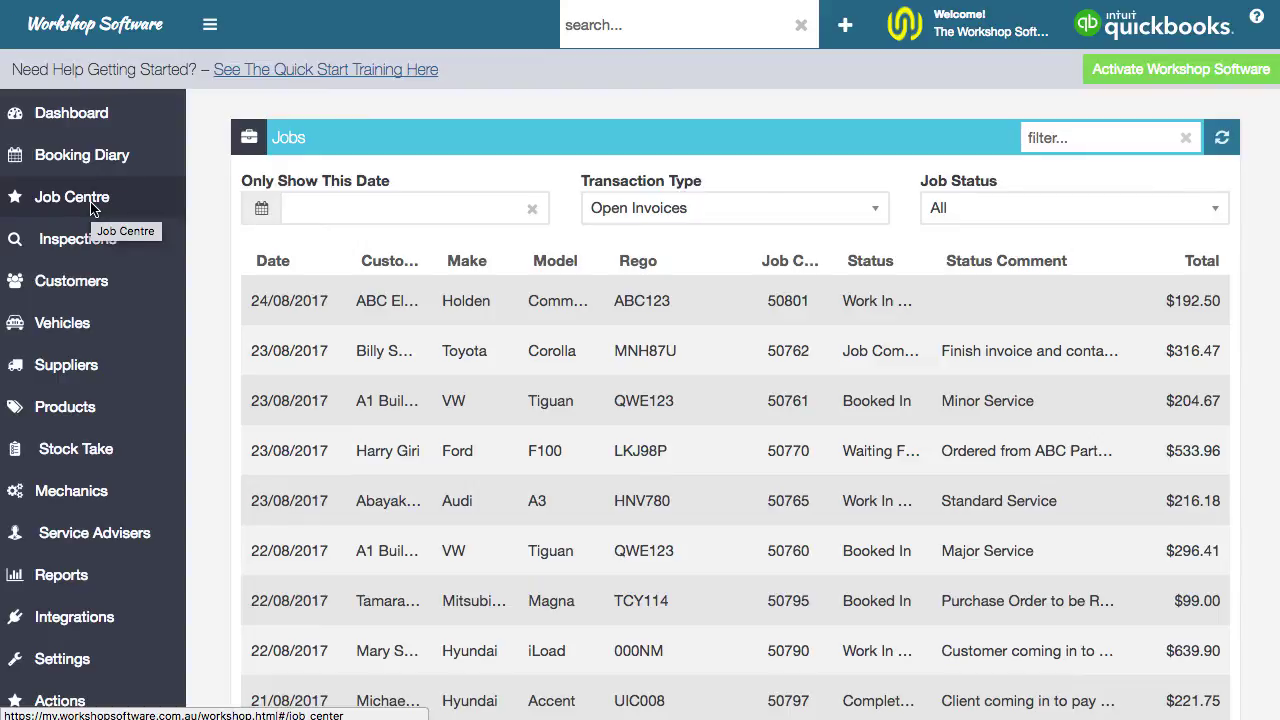
{"action": "scroll", "coordinate": [643, 491], "scroll_direction": "down", "scroll_amount": 3}
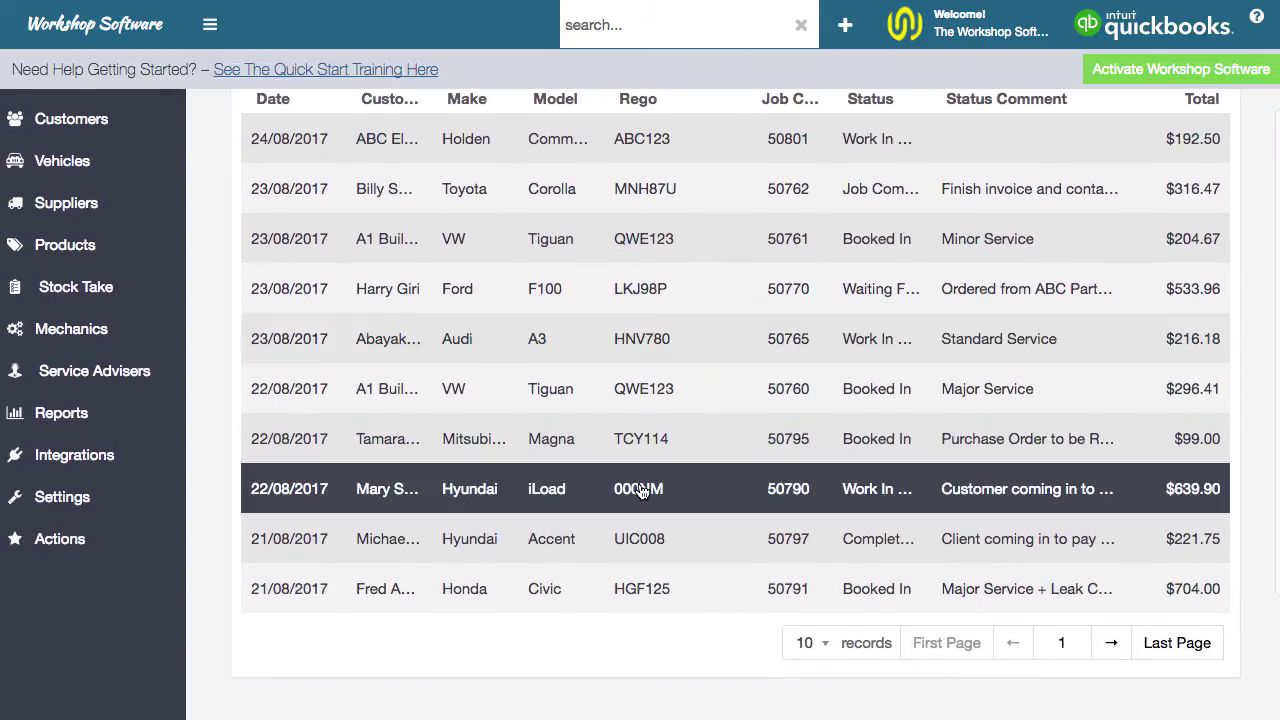
{"action": "scroll", "coordinate": [643, 491], "scroll_direction": "up", "scroll_amount": 3}
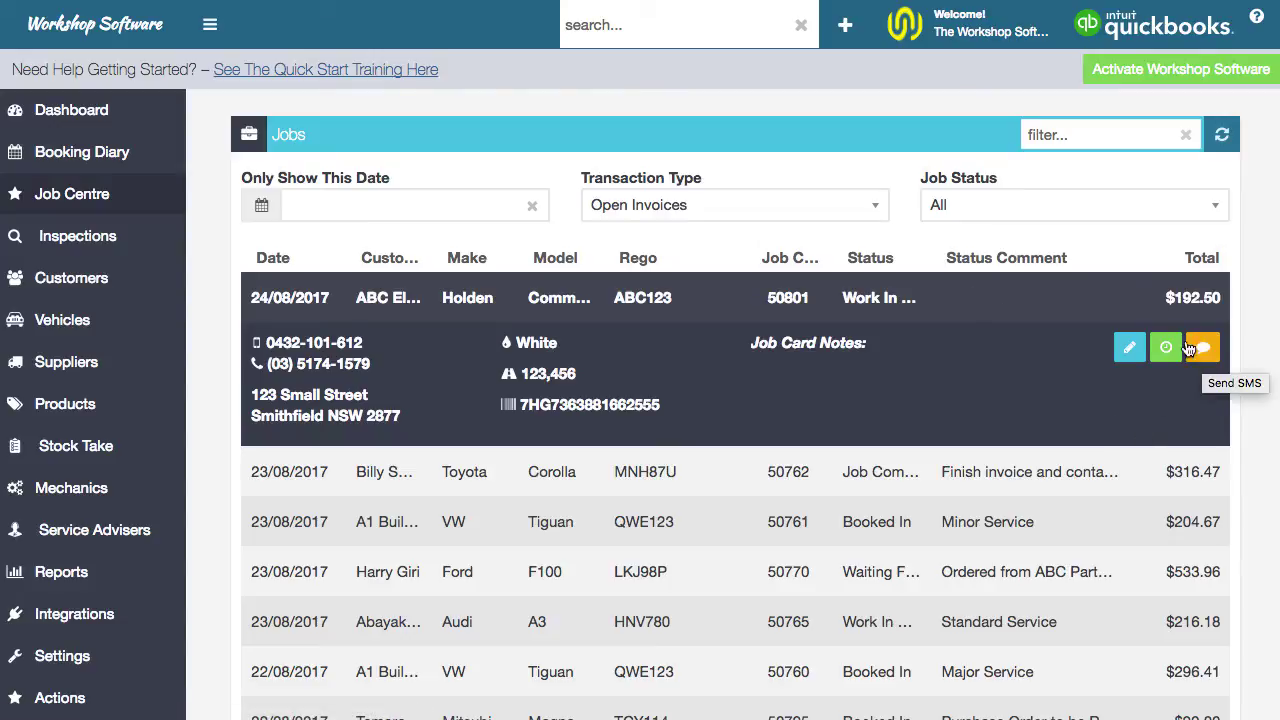
Step: Try the Waiting For Parts and Job Complete filters, set Job Status to All, and open job 50801
{"action": "left_click", "coordinate": [1040, 290]}
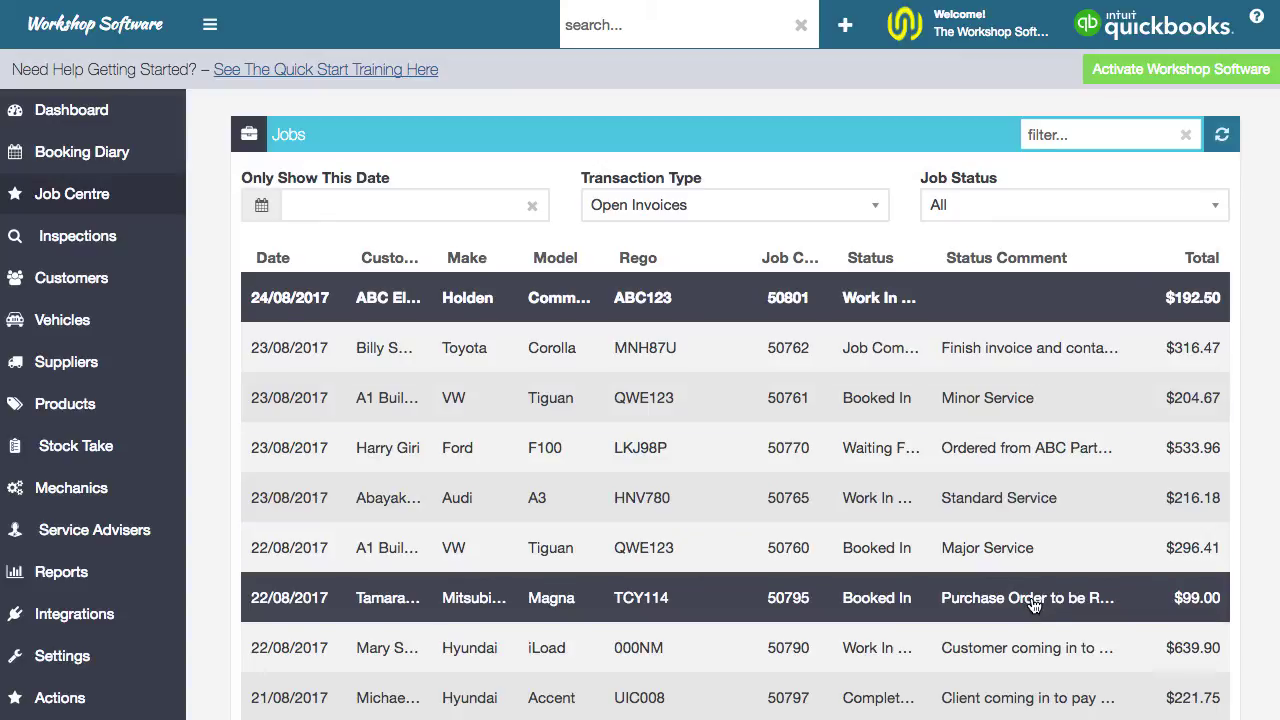
{"action": "left_click", "coordinate": [1022, 209]}
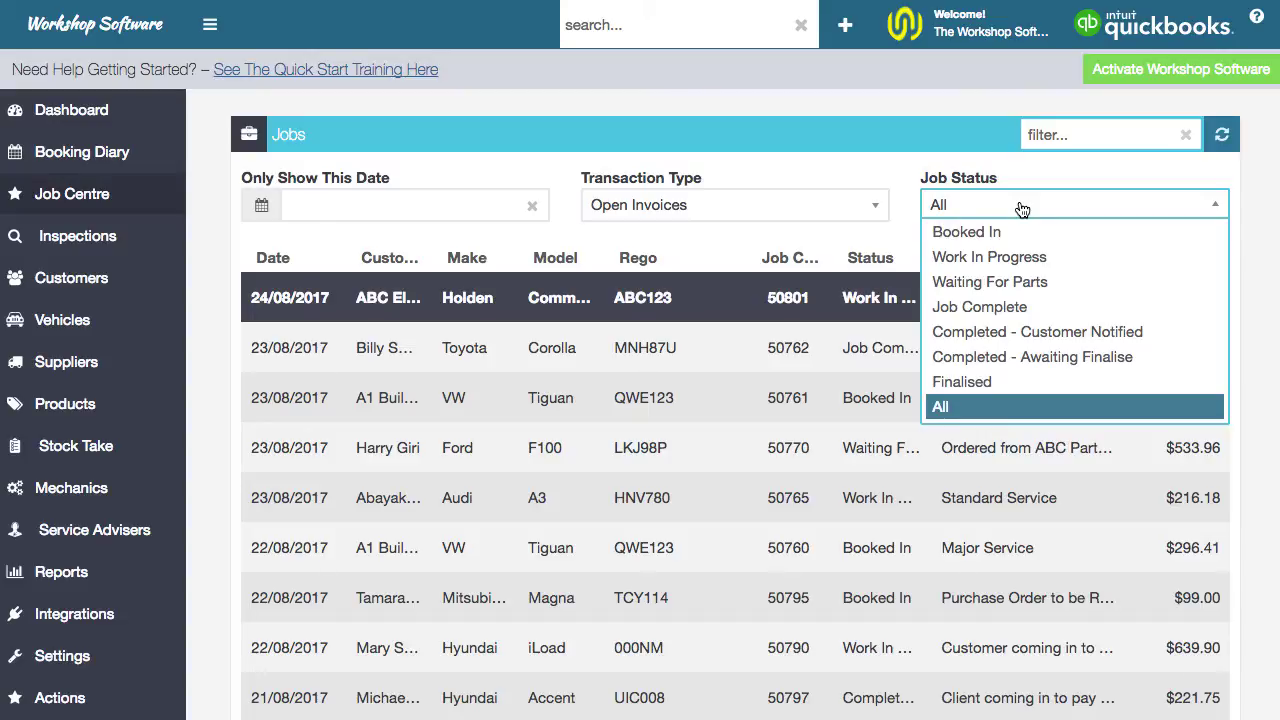
{"action": "left_click", "coordinate": [1022, 283]}
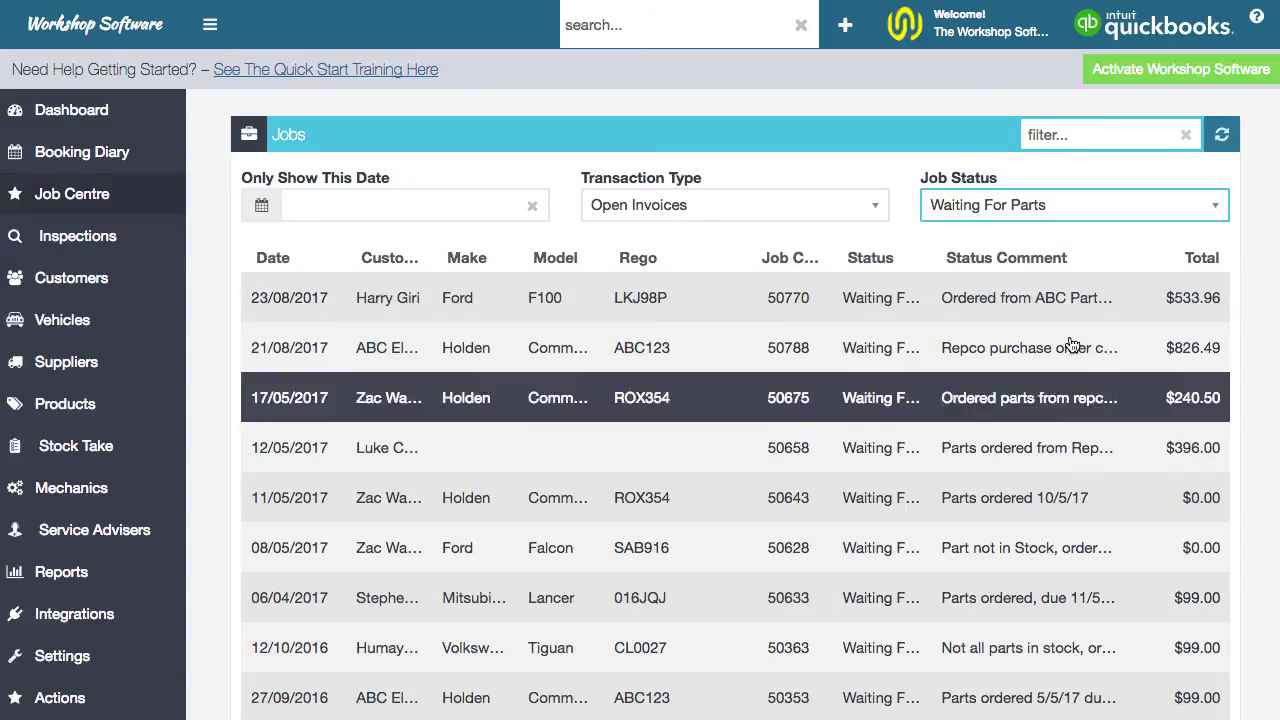
{"action": "left_click", "coordinate": [1096, 222]}
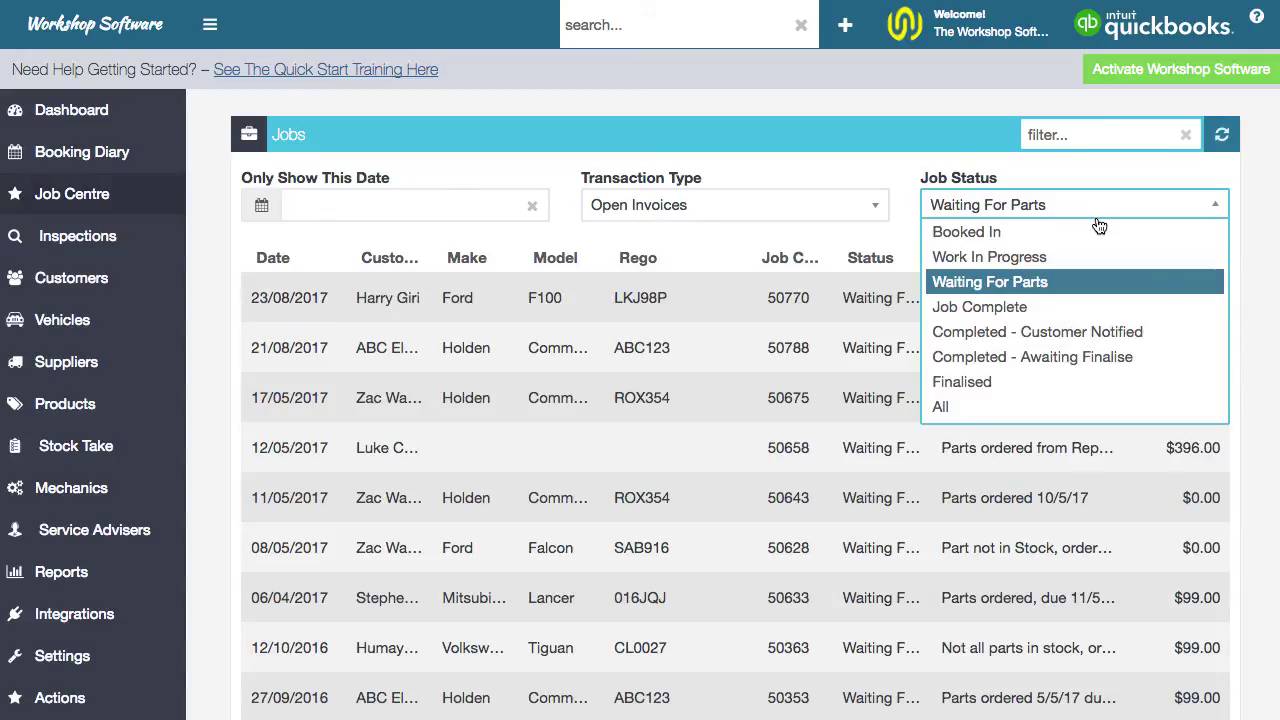
{"action": "left_click", "coordinate": [1053, 309]}
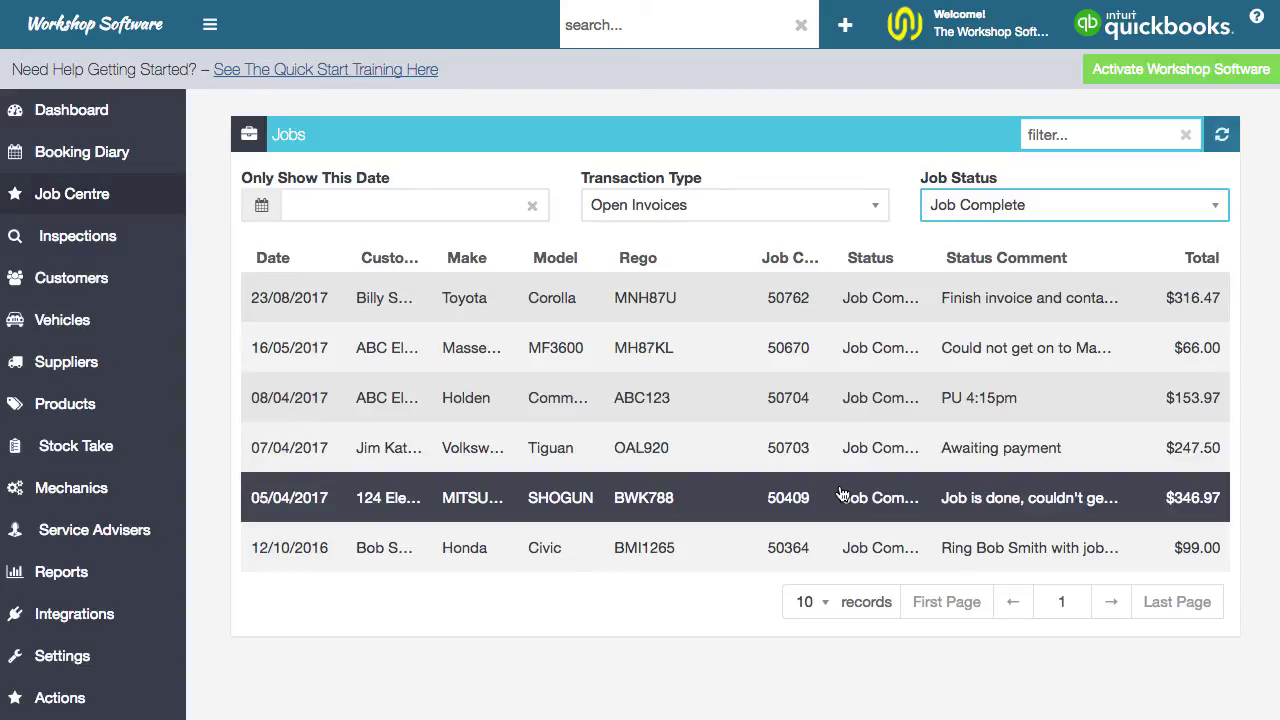
{"action": "left_click", "coordinate": [946, 212]}
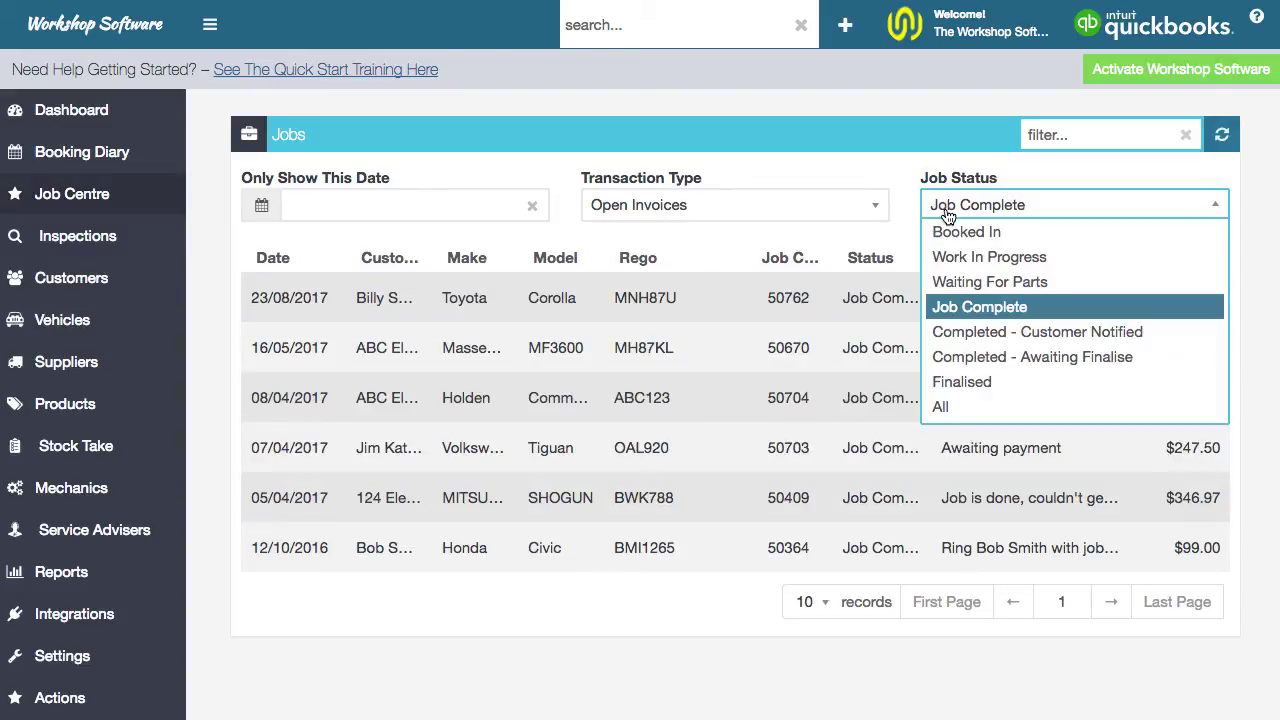
{"action": "left_click", "coordinate": [968, 410]}
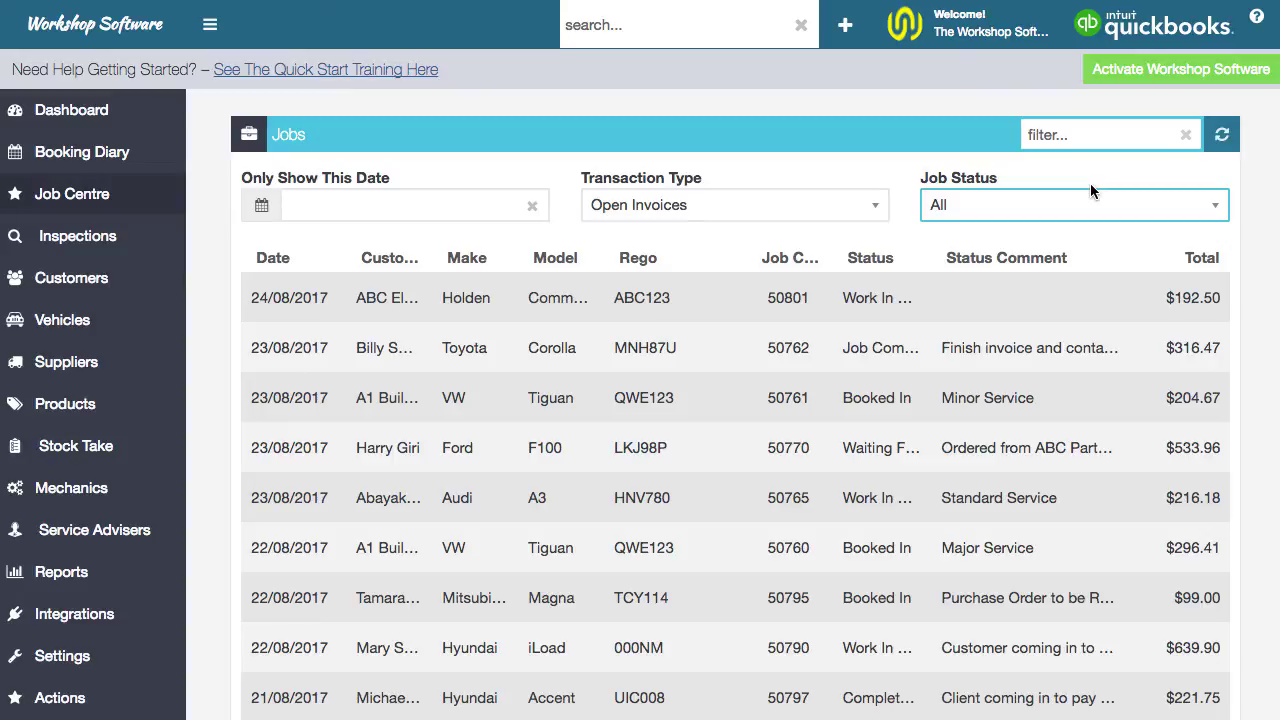
{"action": "left_click", "coordinate": [928, 298]}
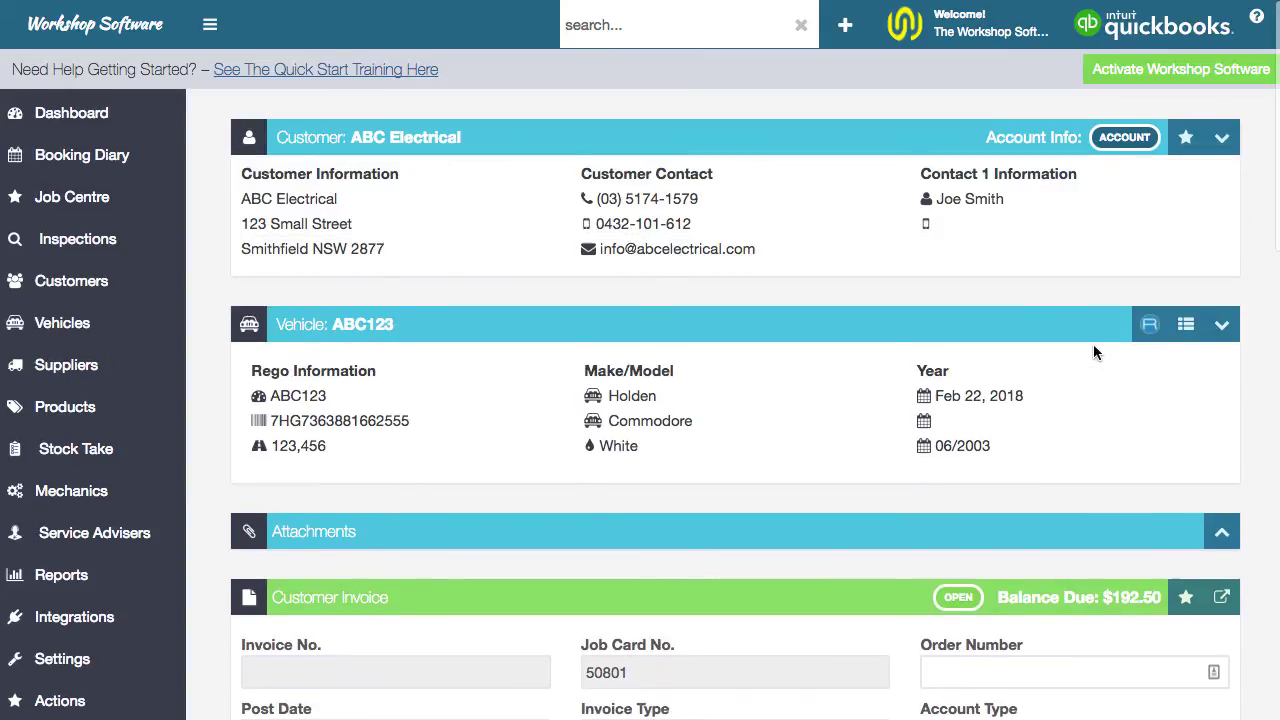
Step: Add a DB1131 front brake pads line (total $305.76) and enter product code a987 next
{"action": "scroll", "coordinate": [1093, 351], "scroll_direction": "down", "scroll_amount": 5}
{"action": "scroll", "coordinate": [1093, 352], "scroll_direction": "down", "scroll_amount": 3}
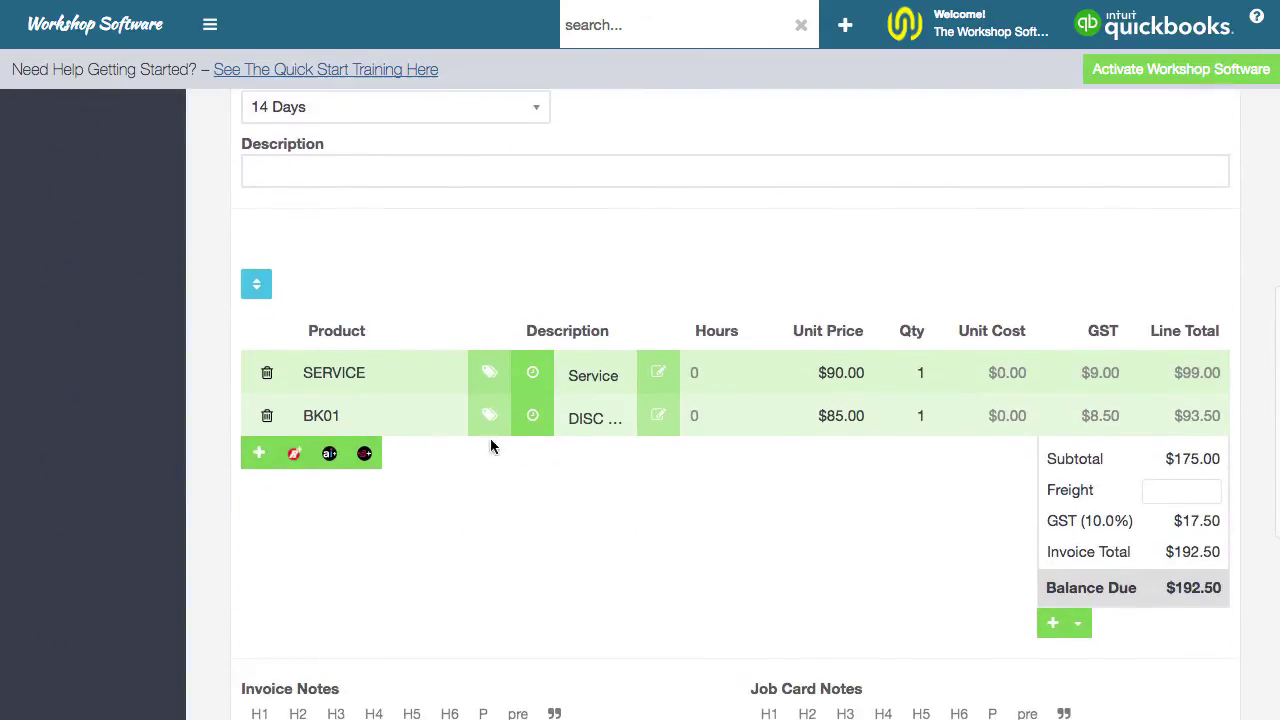
{"action": "left_click", "coordinate": [258, 457]}
{"action": "left_click", "coordinate": [349, 470]}
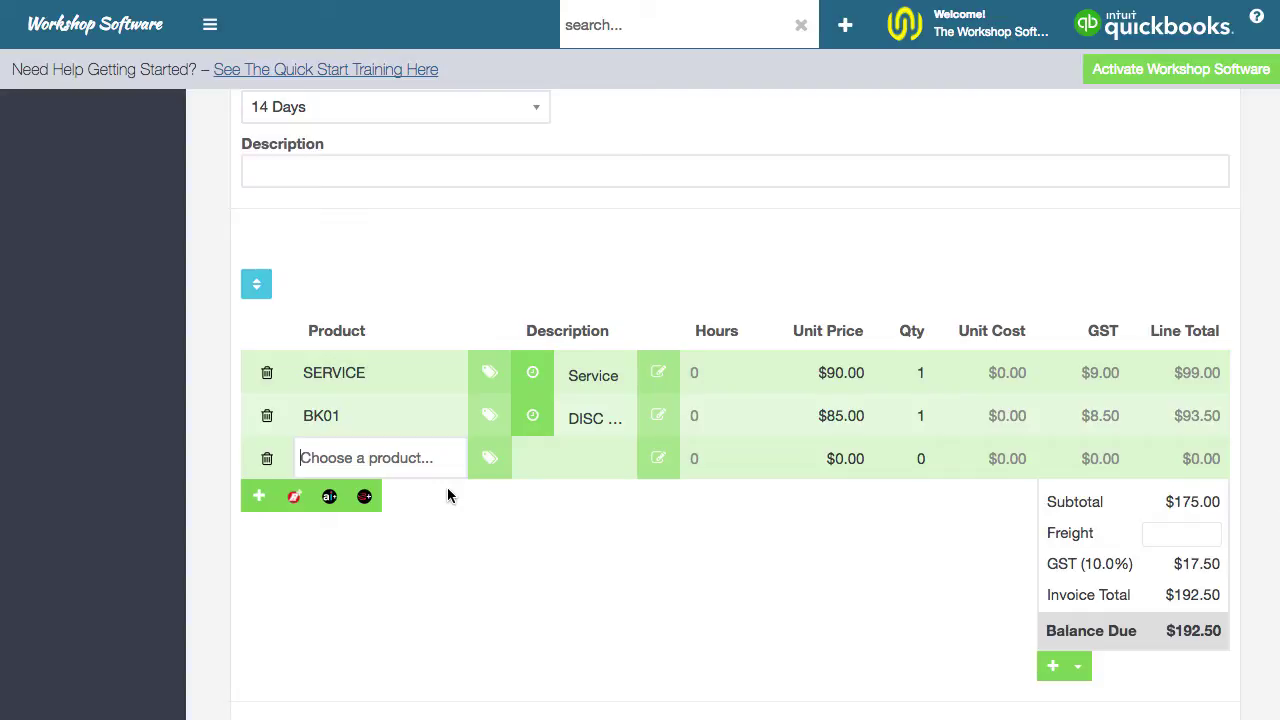
{"action": "type", "text": "db11"}
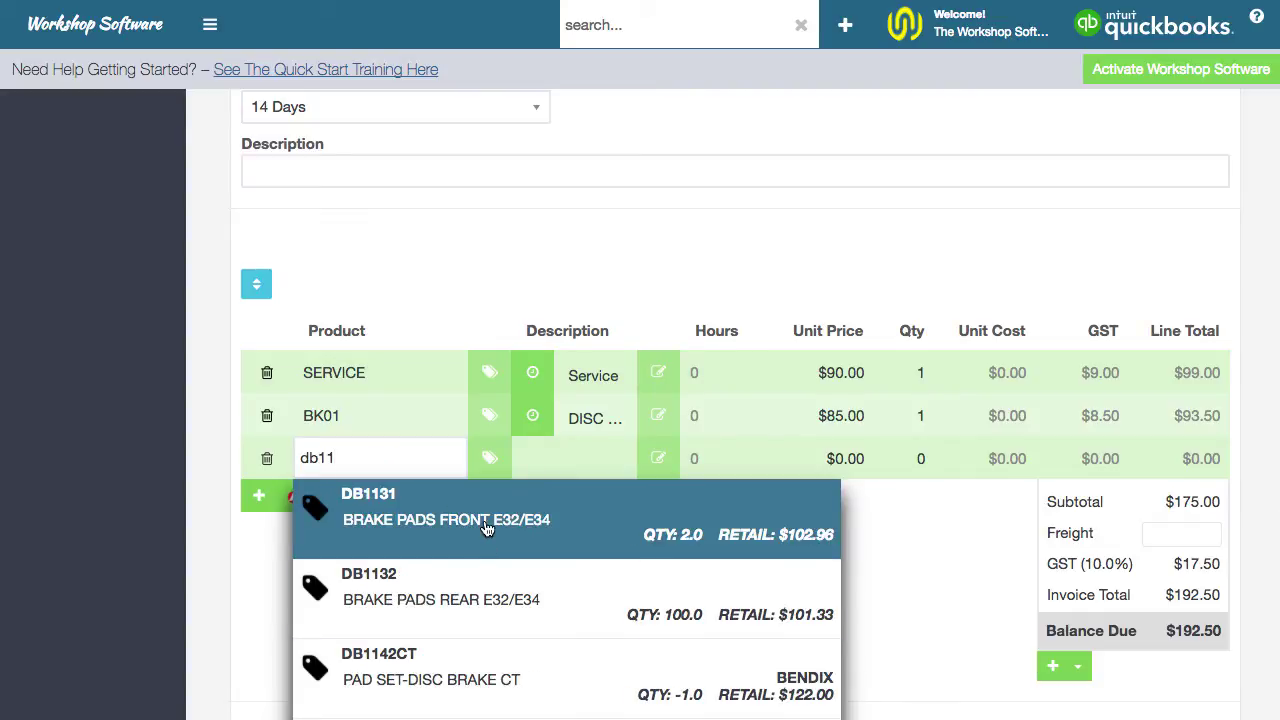
{"action": "left_click", "coordinate": [524, 515]}
{"action": "key", "text": "Tab"}
{"action": "key", "text": "Tab"}
{"action": "key", "text": "Tab"}
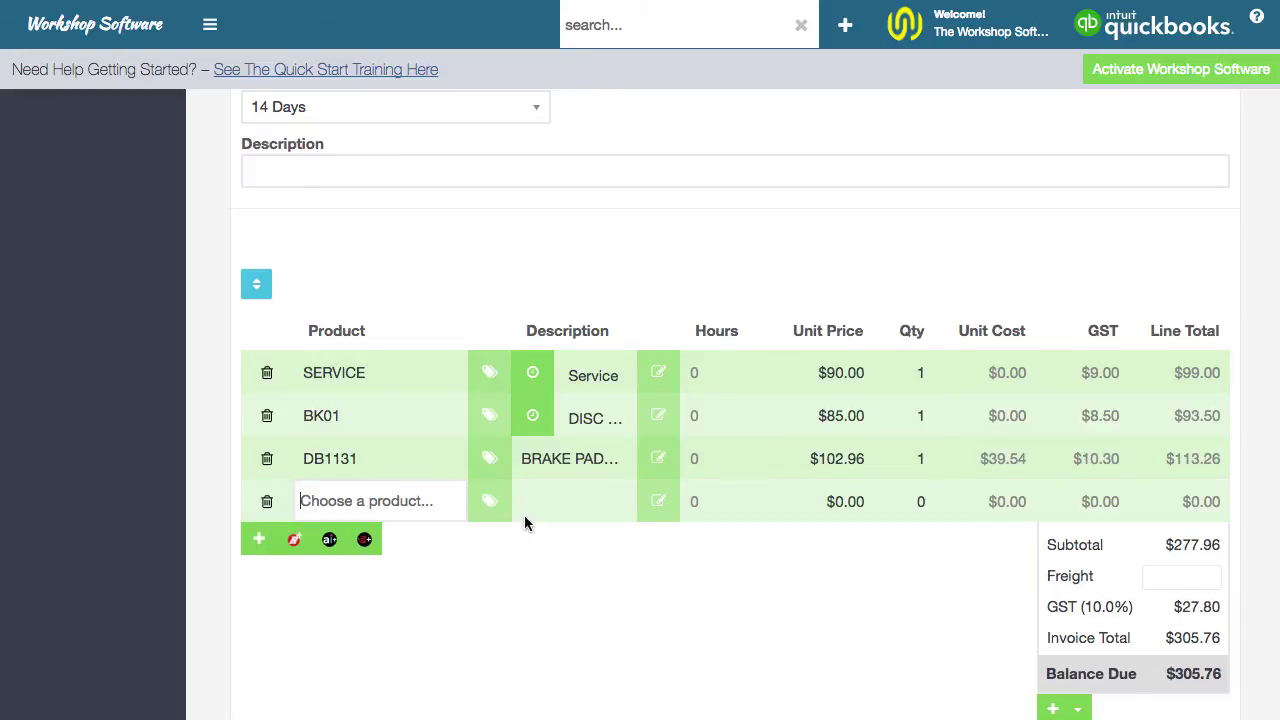
{"action": "type", "text": "a"}
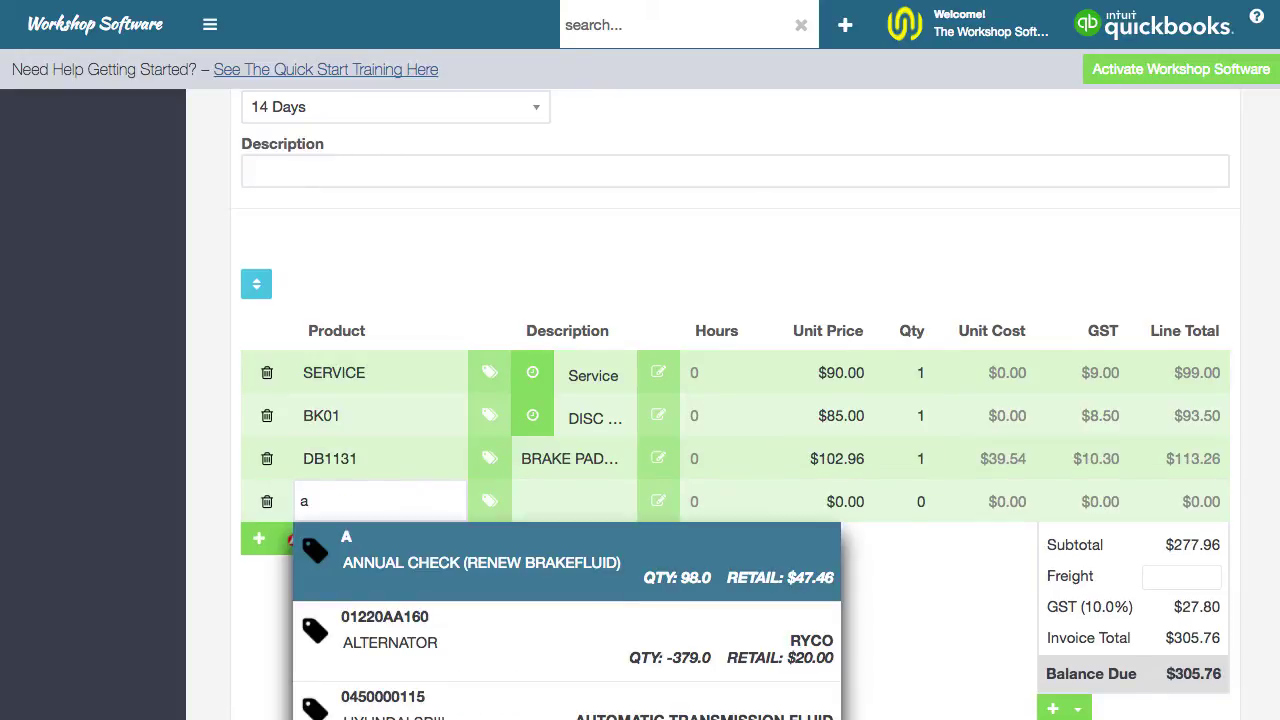
{"action": "type", "text": "987"}
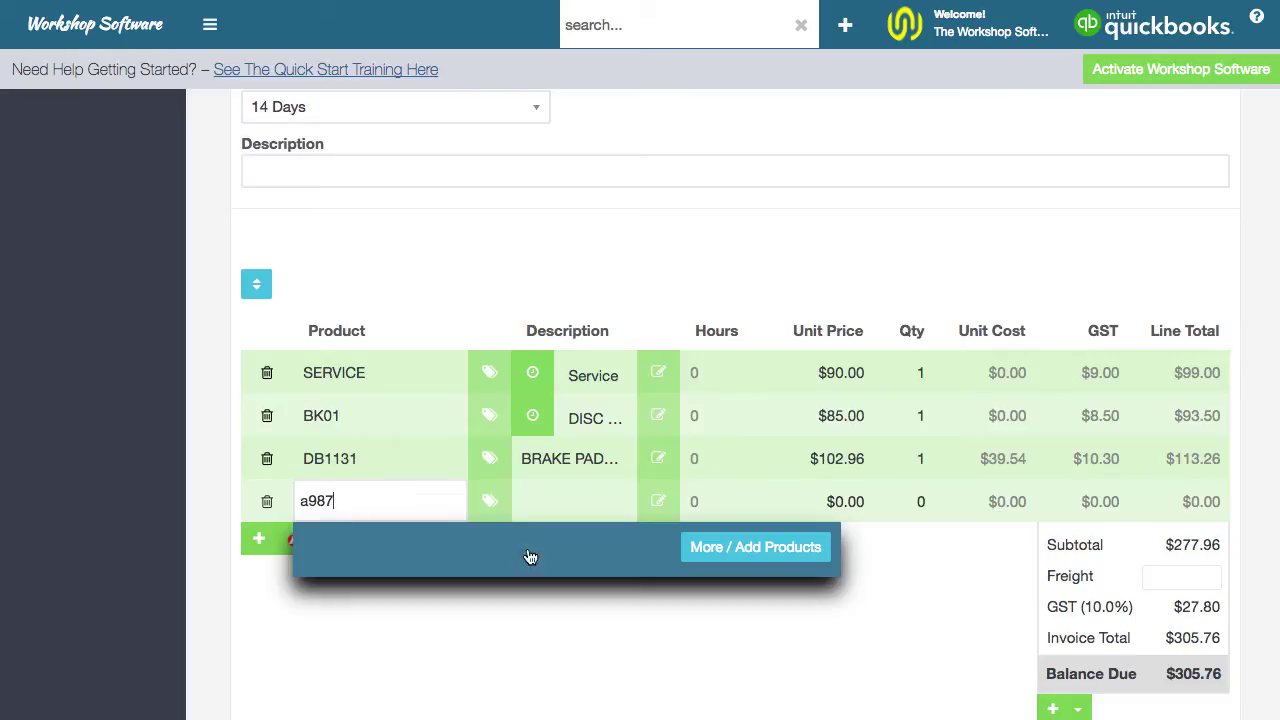
Step: Start a new product A987 described 'Air Filter' with supplier ABC Parts Store
{"action": "left_click", "coordinate": [752, 550]}
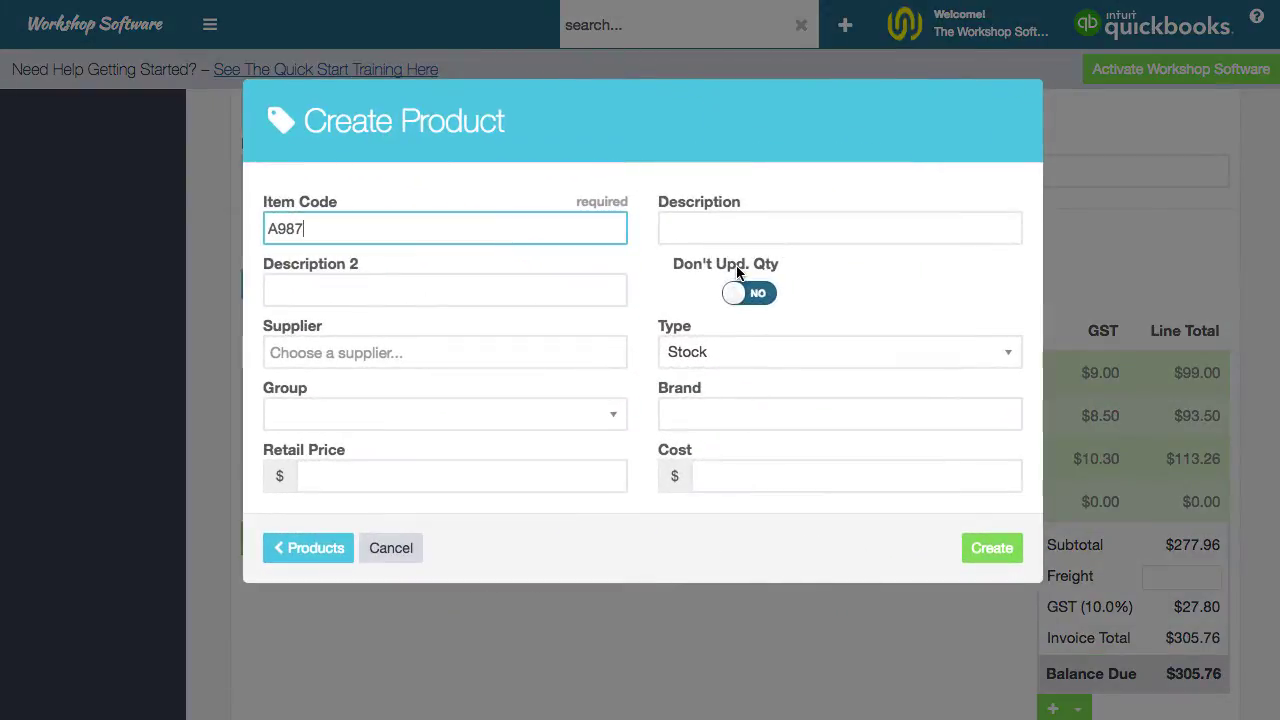
{"action": "key", "text": "Tab"}
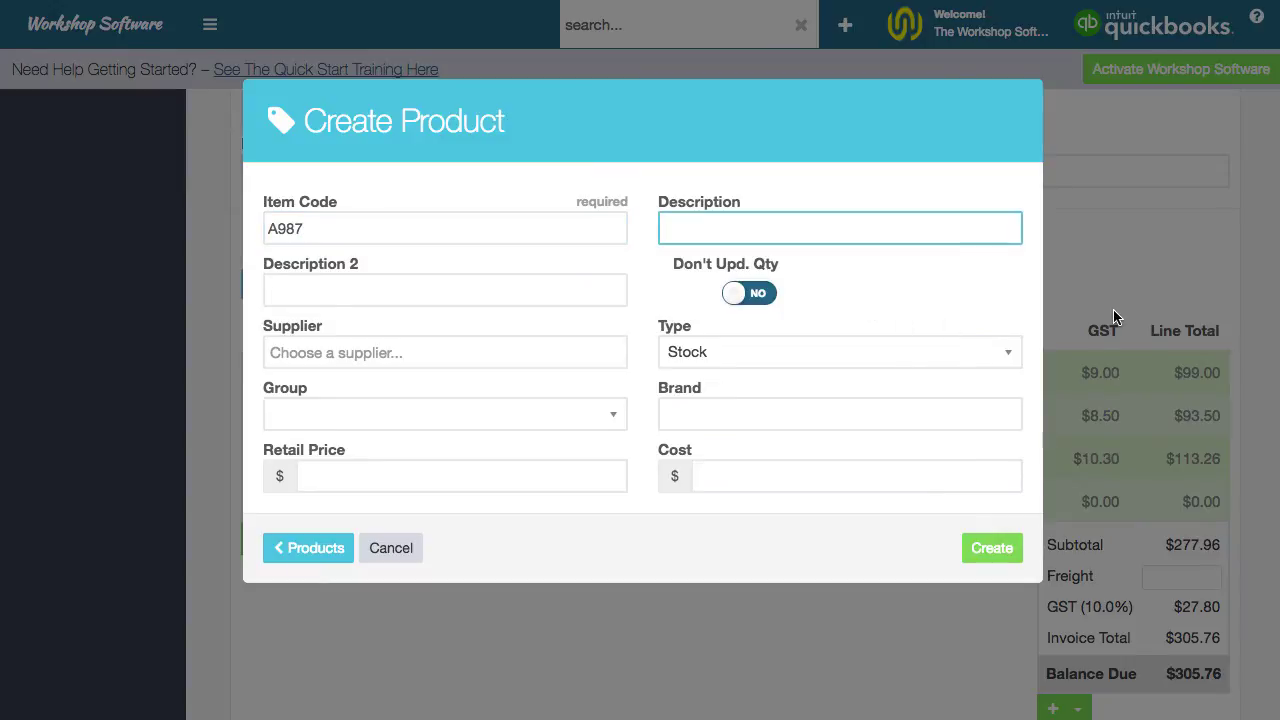
{"action": "type", "text": "Air Filter"}
{"action": "key", "text": "Tab"}
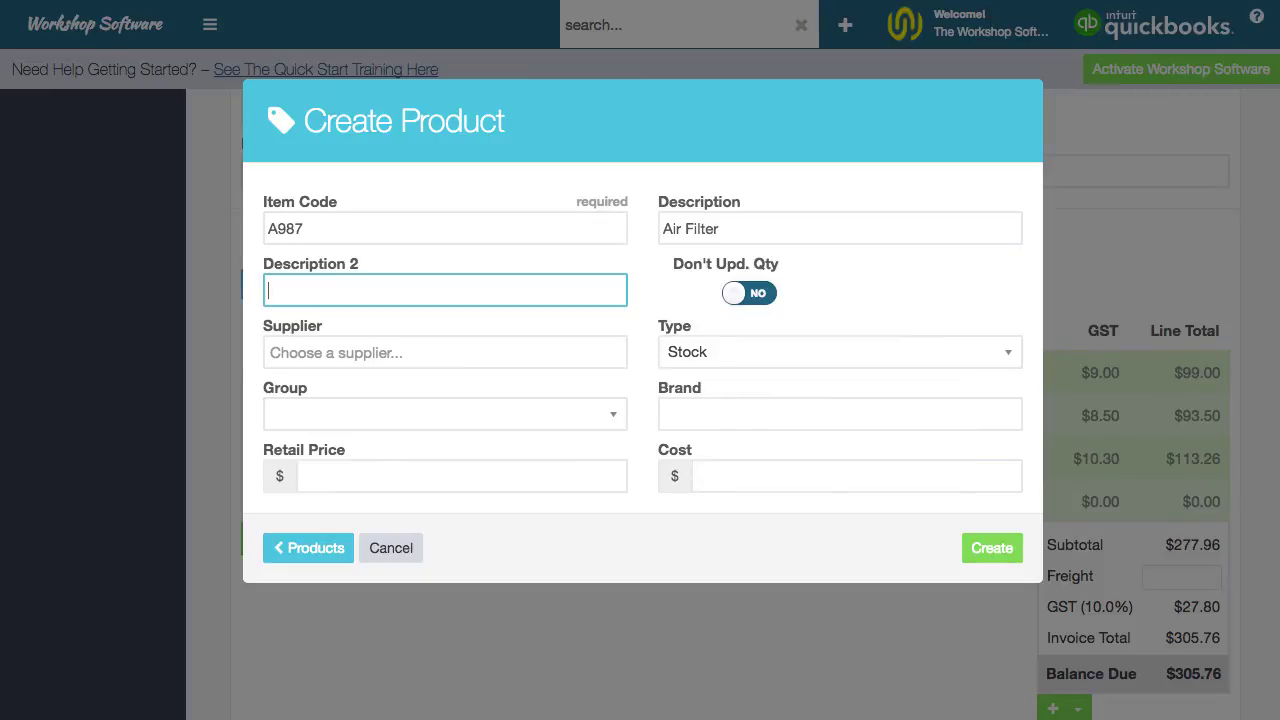
{"action": "left_click", "coordinate": [517, 352]}
{"action": "type", "text": "Abc"}
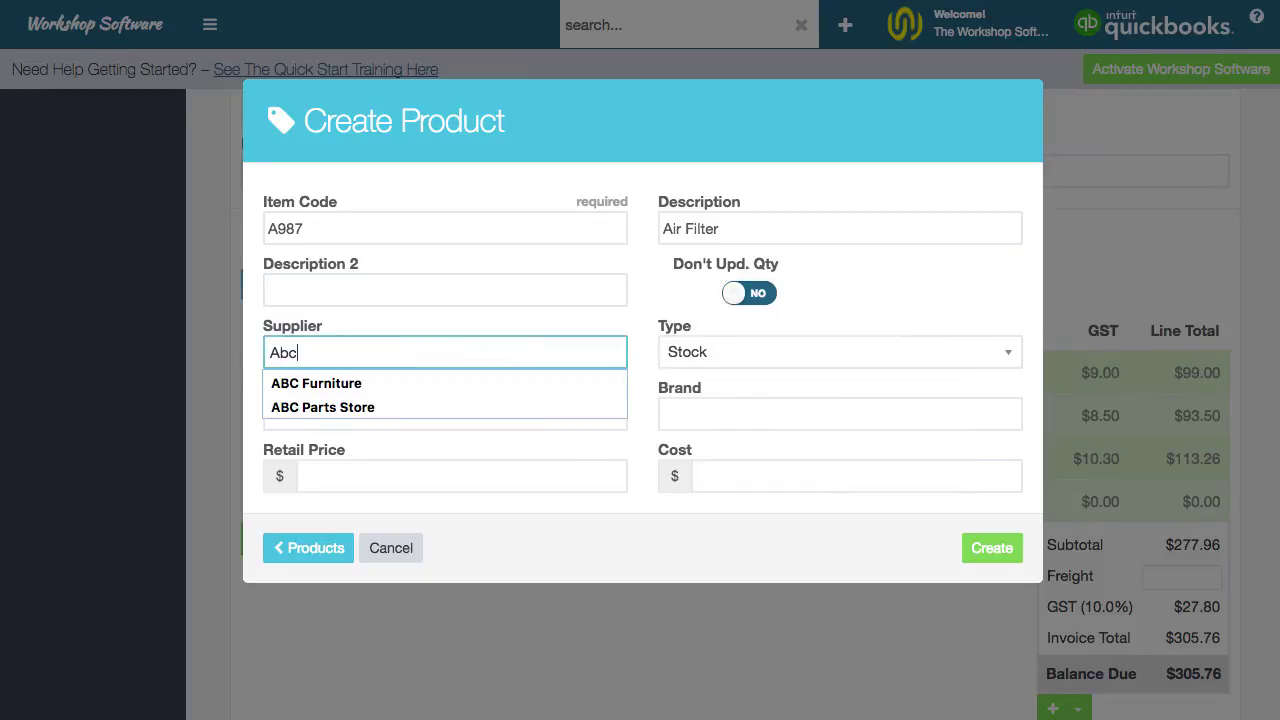
{"action": "left_click", "coordinate": [368, 408]}
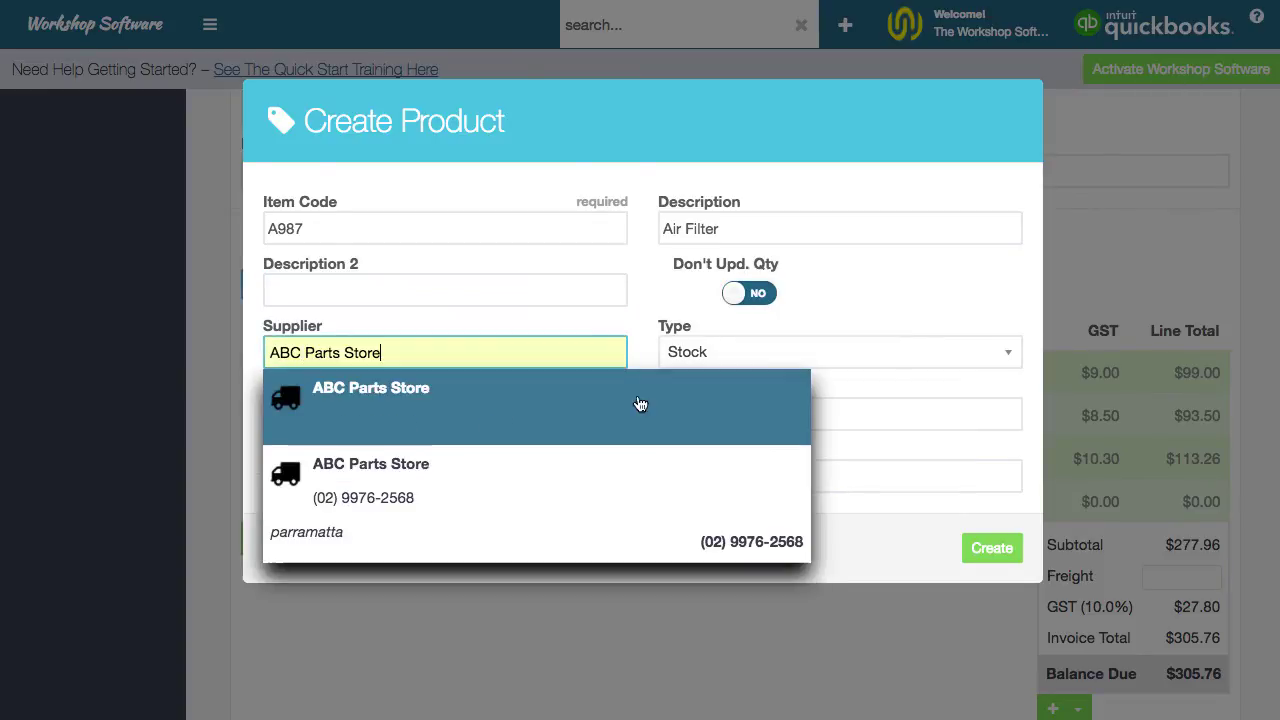
Step: Give the Air Filter retail price 35 and cost 21, and create it on the invoice
{"action": "key", "text": "Tab"}
{"action": "key", "text": "Tab"}
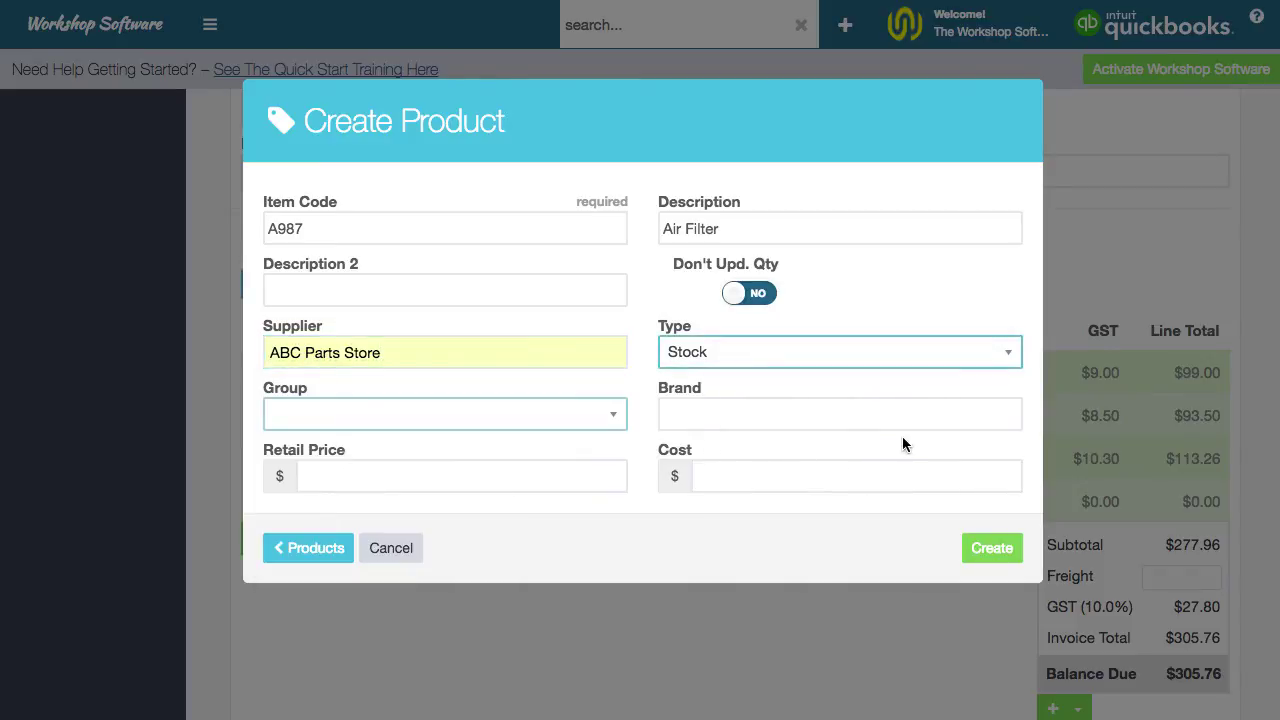
{"action": "left_click", "coordinate": [452, 487]}
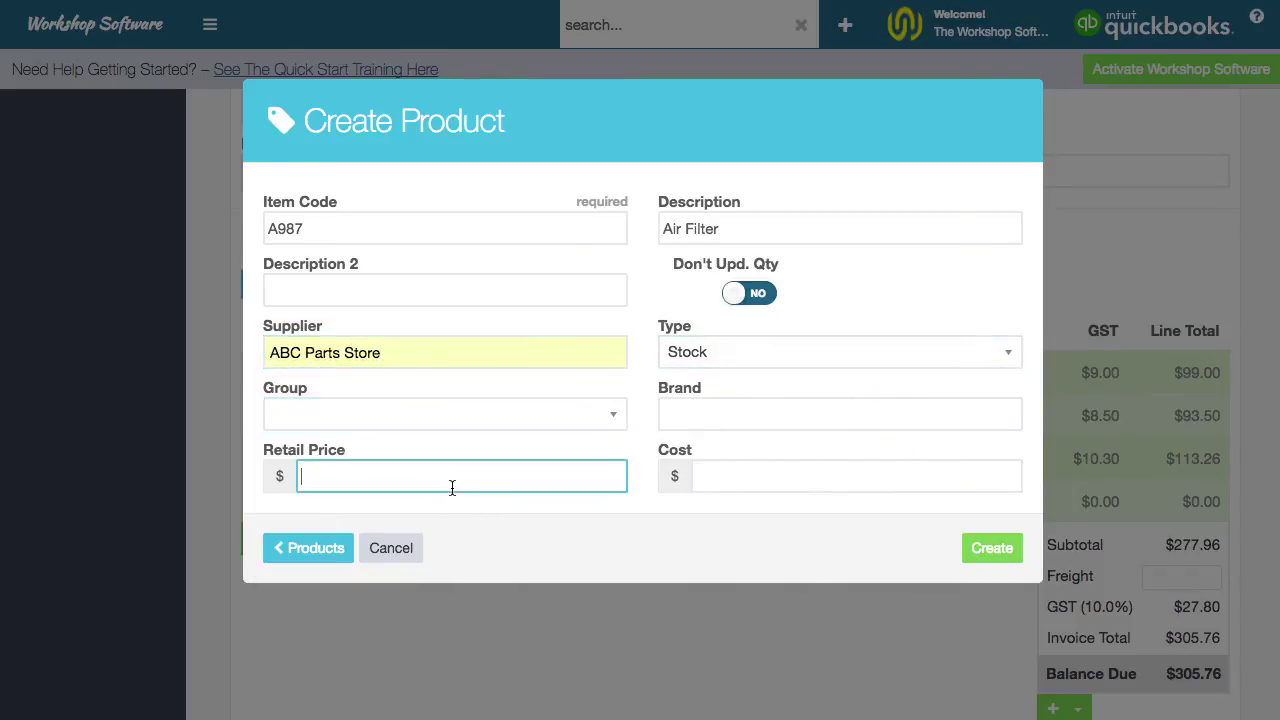
{"action": "type", "text": "35"}
{"action": "key", "text": "Tab"}
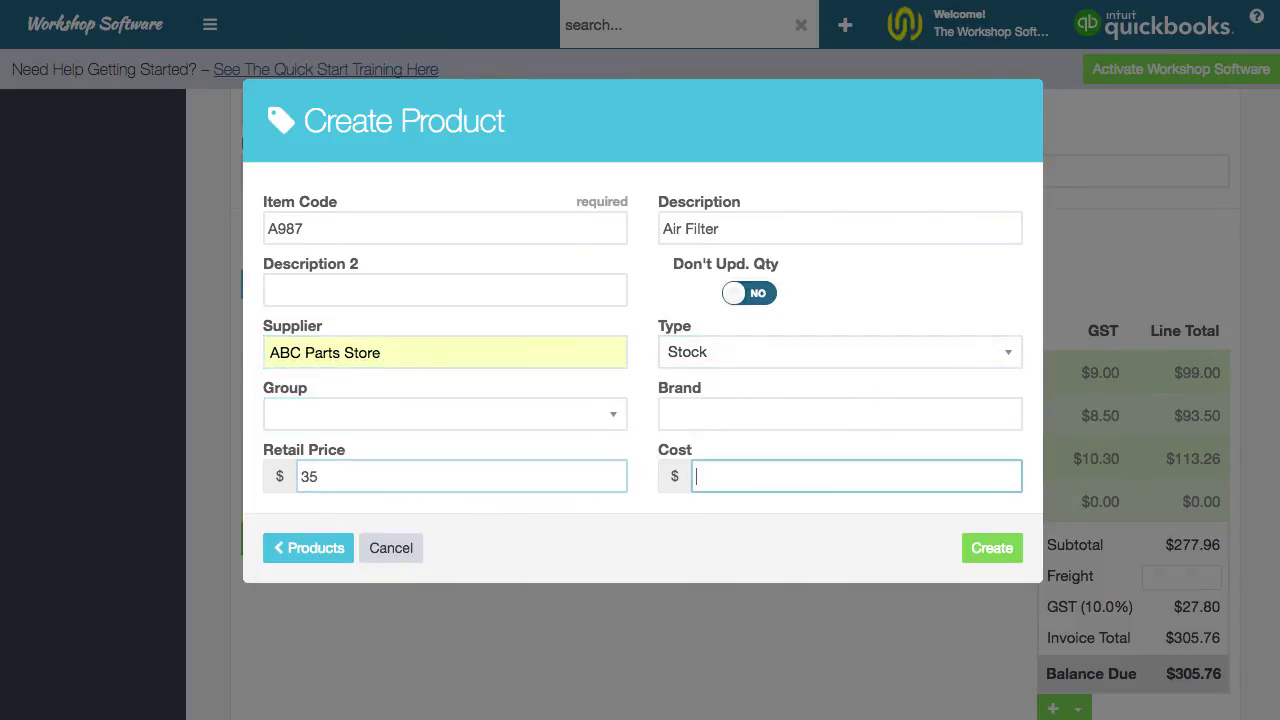
{"action": "type", "text": "21"}
{"action": "key", "text": "Tab"}
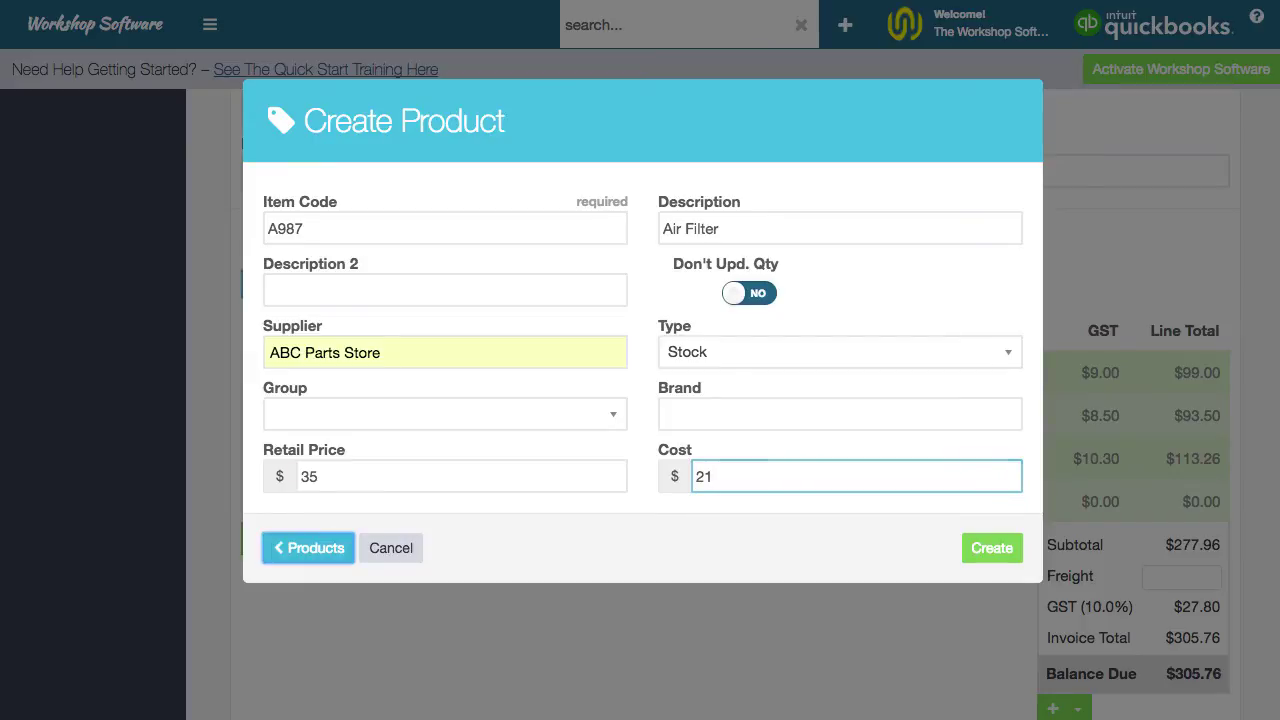
{"action": "left_click", "coordinate": [990, 550]}
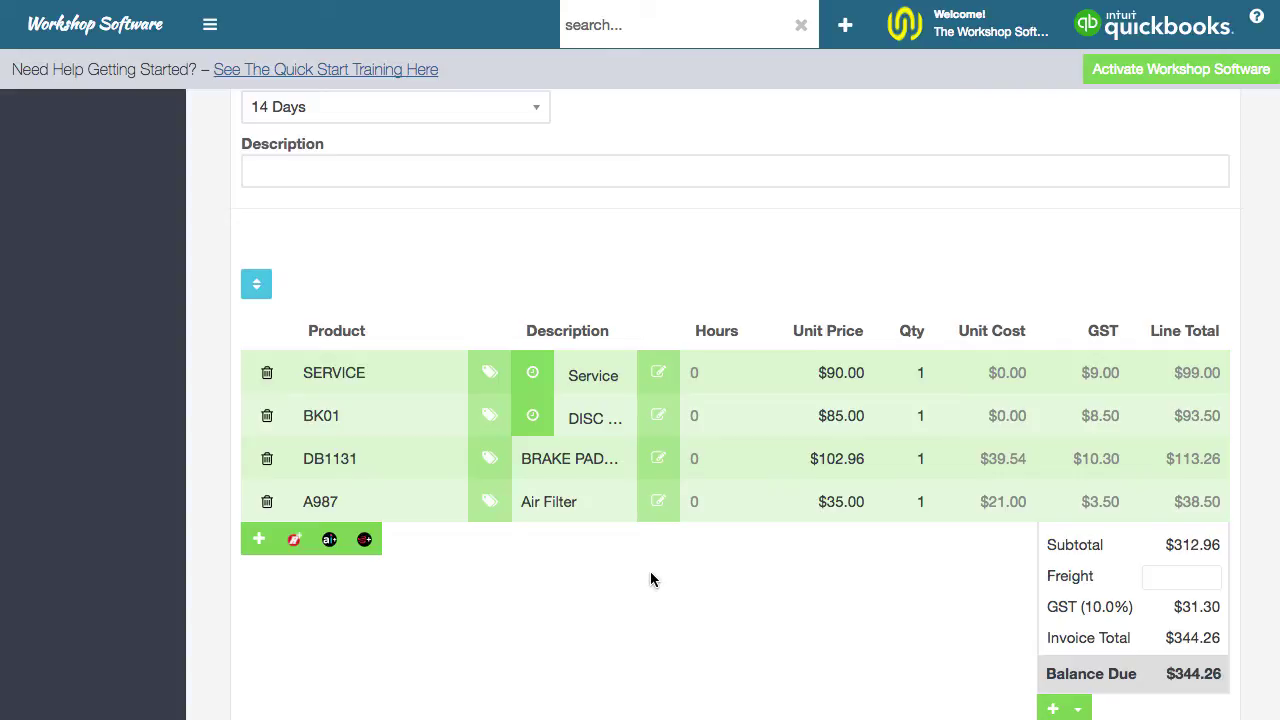
Step: Save the $344.26 invoice and reopen job 50801 from the Jobs list
{"action": "scroll", "coordinate": [650, 579], "scroll_direction": "down", "scroll_amount": 10}
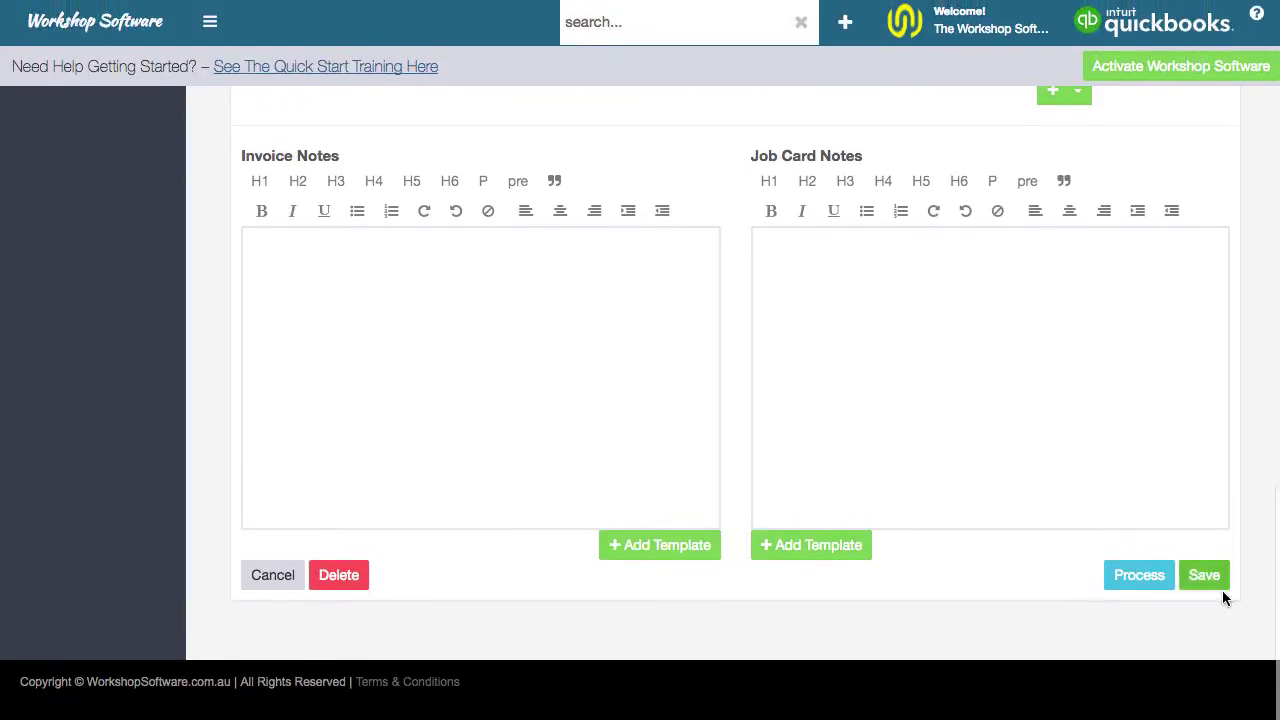
{"action": "left_click", "coordinate": [1222, 582]}
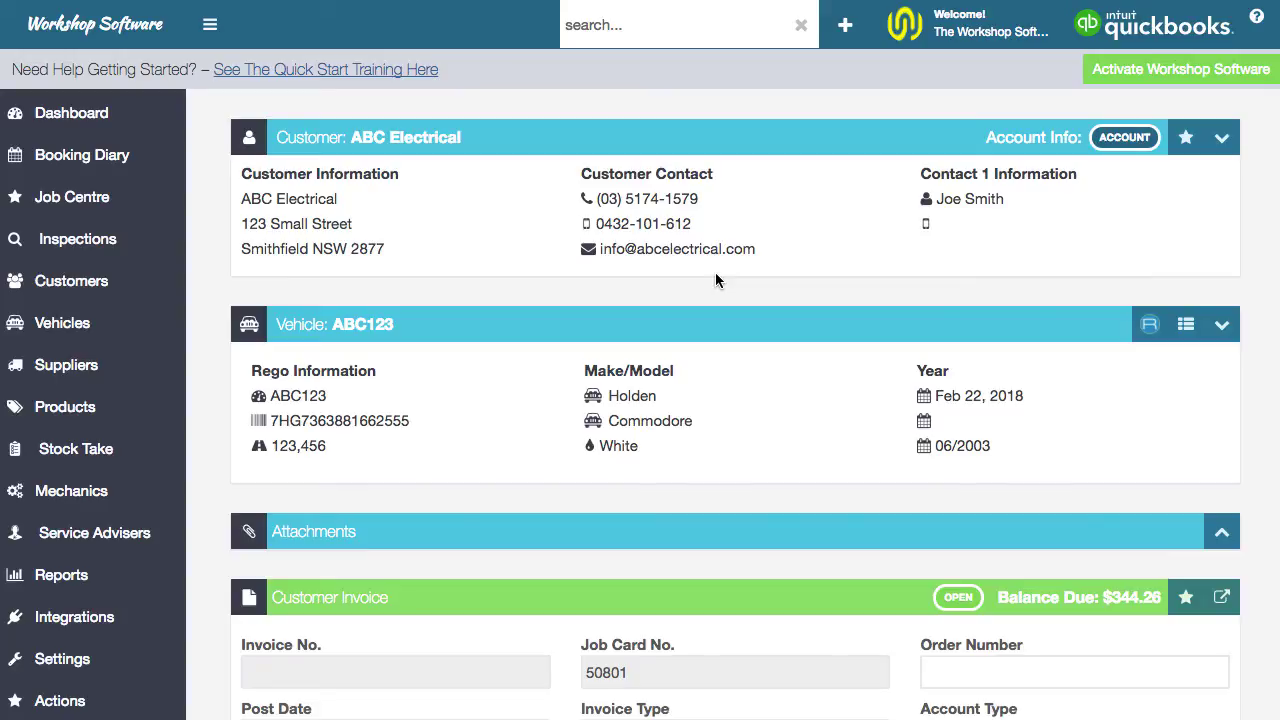
{"action": "left_click", "coordinate": [97, 205]}
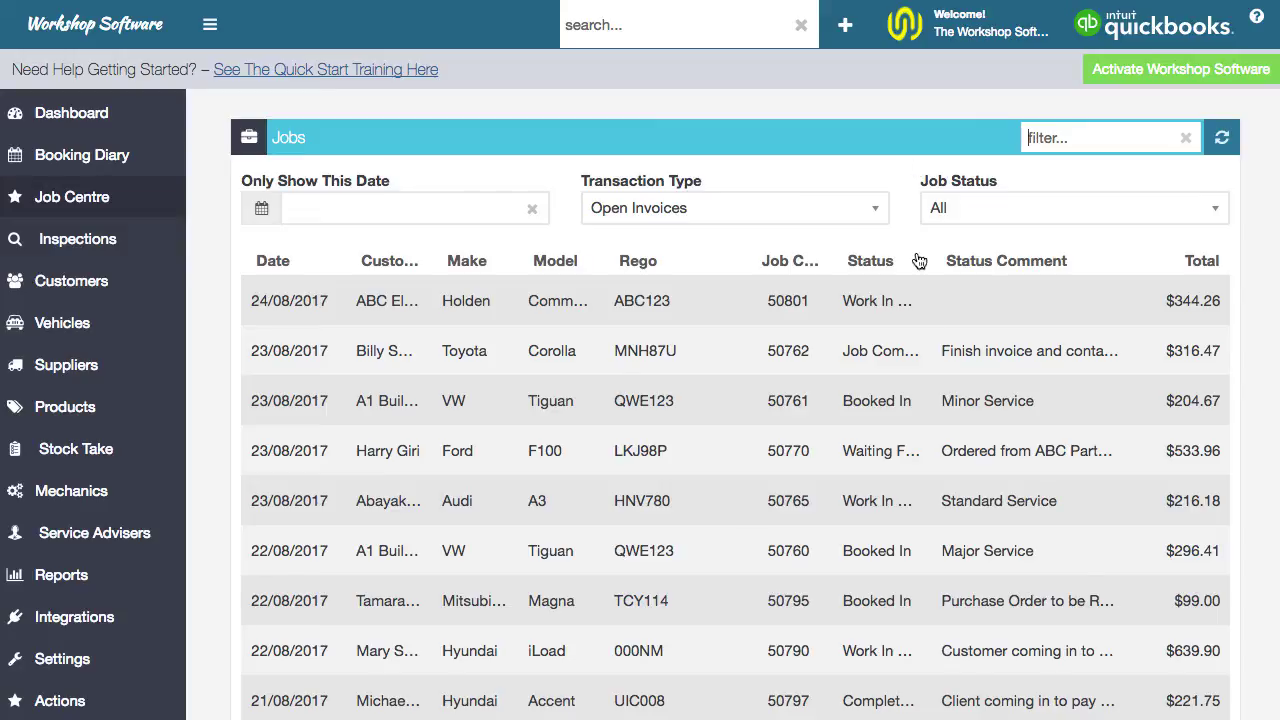
{"action": "left_click", "coordinate": [938, 310]}
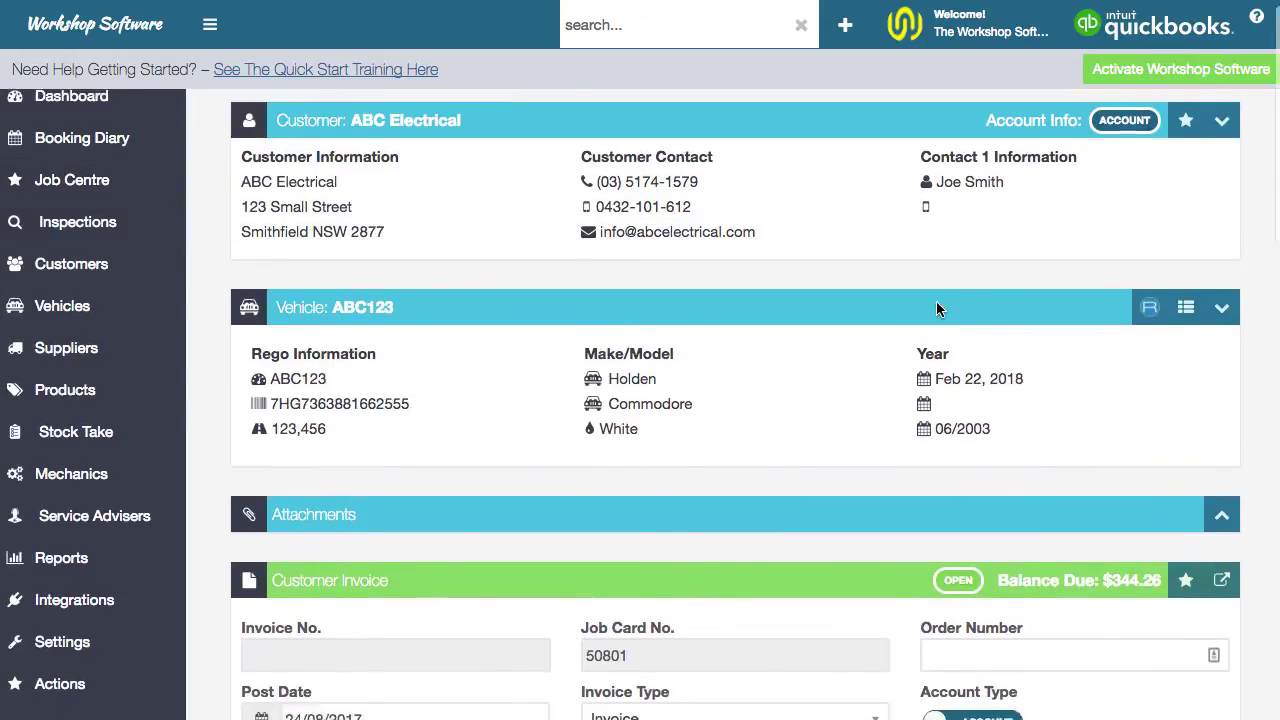
Step: Print the job 50801 tax invoice to PDF
{"action": "scroll", "coordinate": [936, 301], "scroll_direction": "down", "scroll_amount": 4}
{"action": "left_click", "coordinate": [1222, 226]}
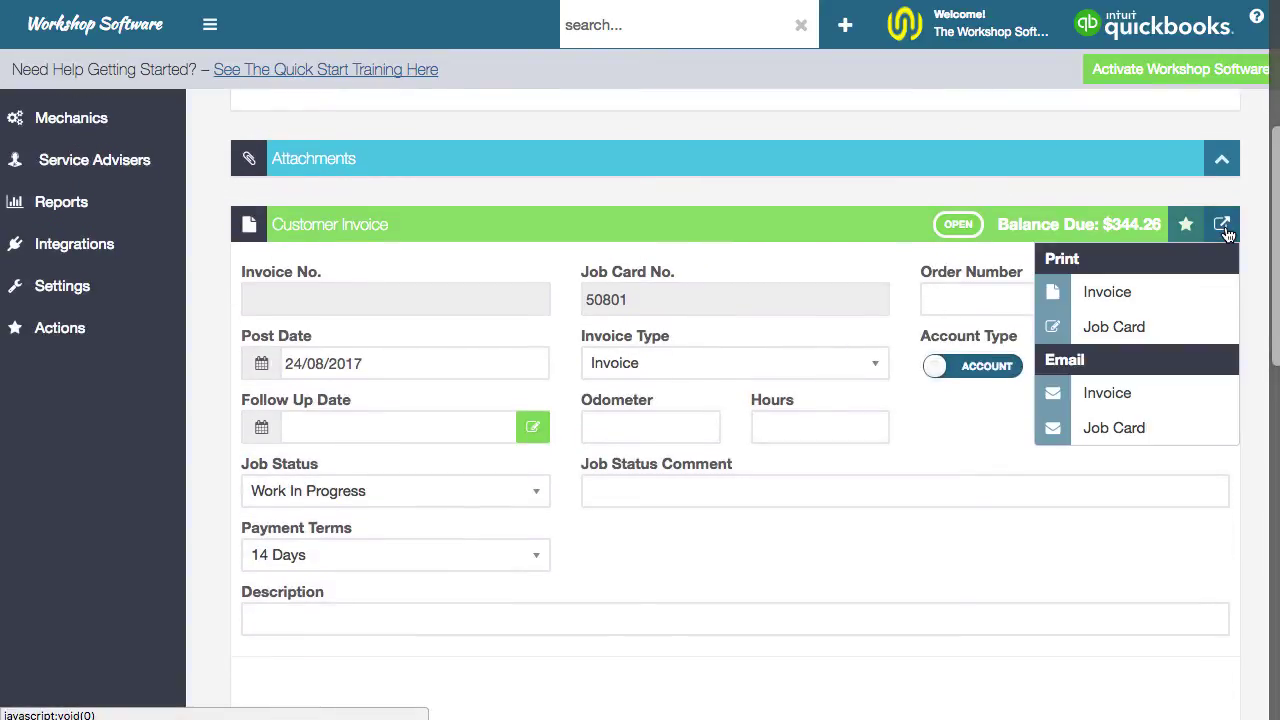
{"action": "left_click", "coordinate": [1174, 300]}
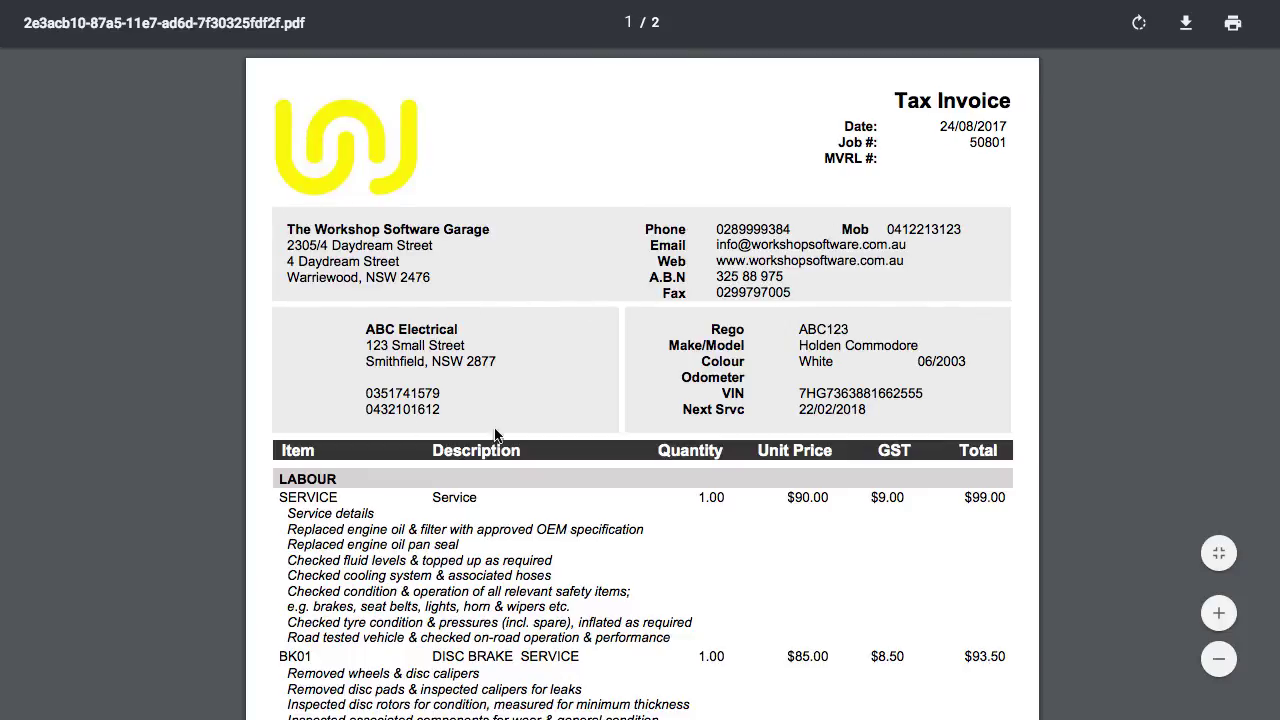
Step: Review the $344.26 invoice PDF, highlighting the SERVICE description lines, then close it
{"action": "scroll", "coordinate": [753, 408], "scroll_direction": "down", "scroll_amount": 3}
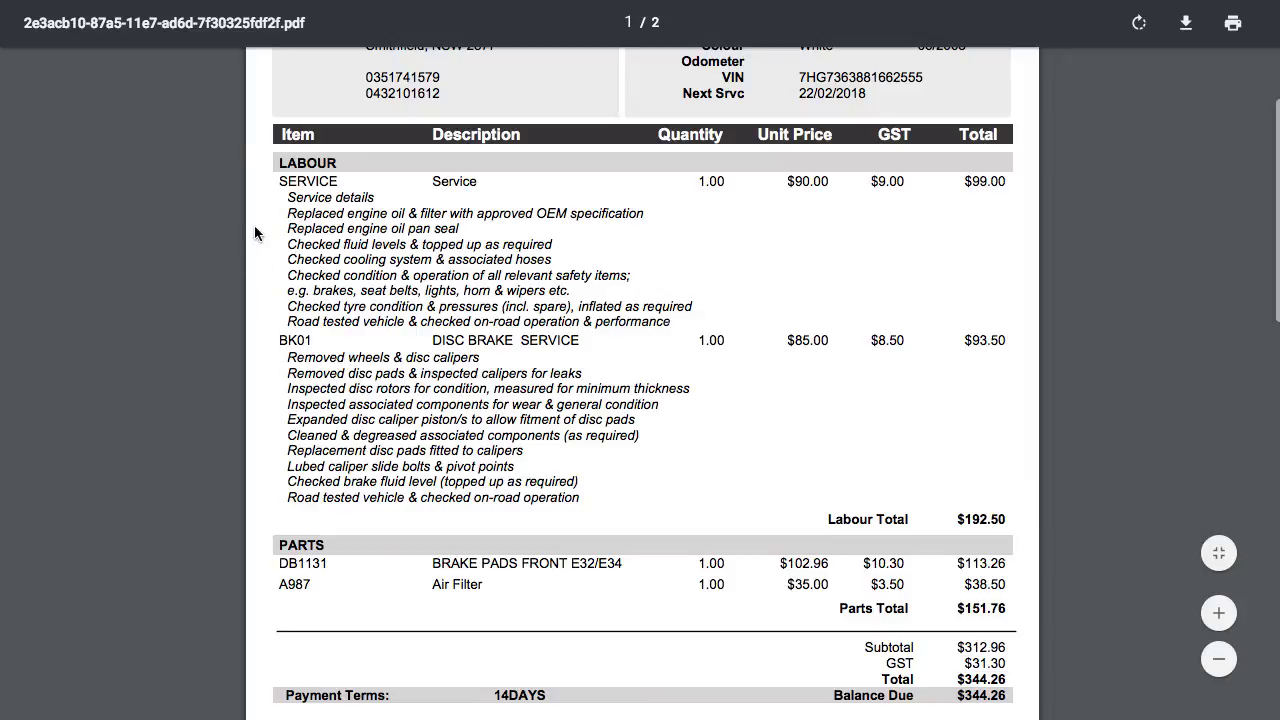
{"action": "left_click_drag", "start_coordinate": [286, 197], "coordinate": [580, 503]}
{"action": "left_click", "coordinate": [617, 497]}
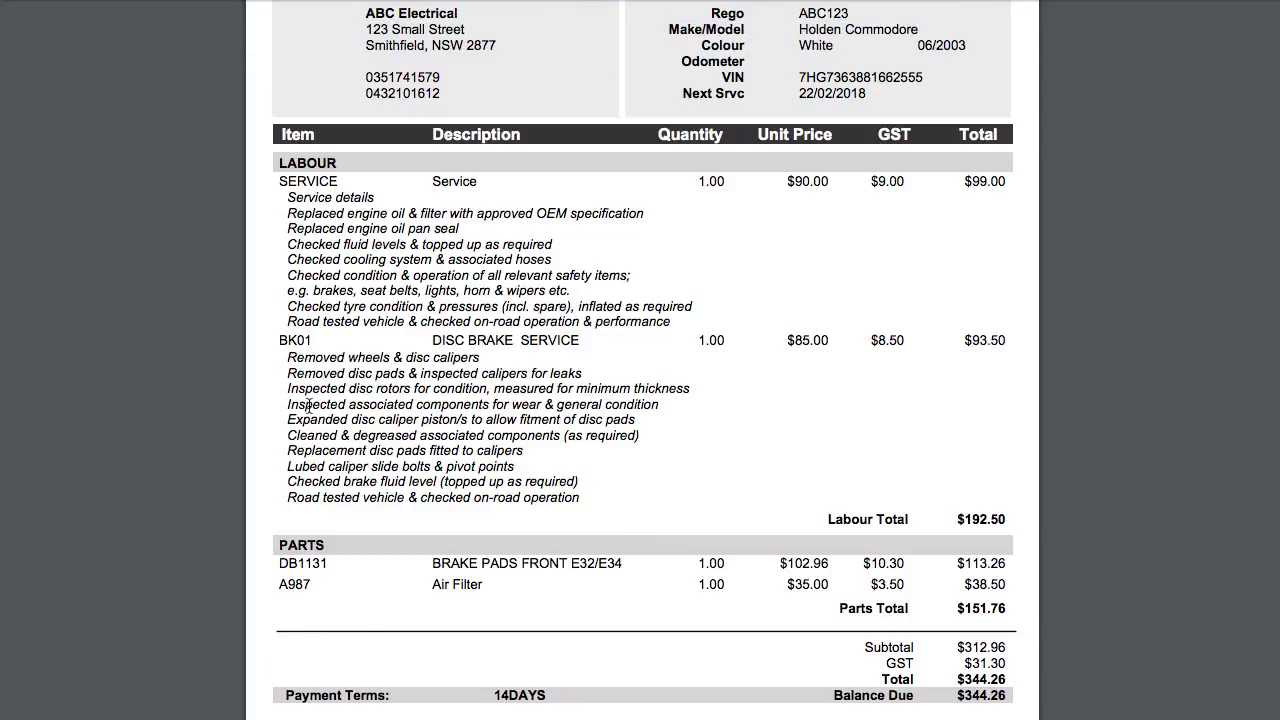
{"action": "scroll", "coordinate": [397, 522], "scroll_direction": "down", "scroll_amount": 1}
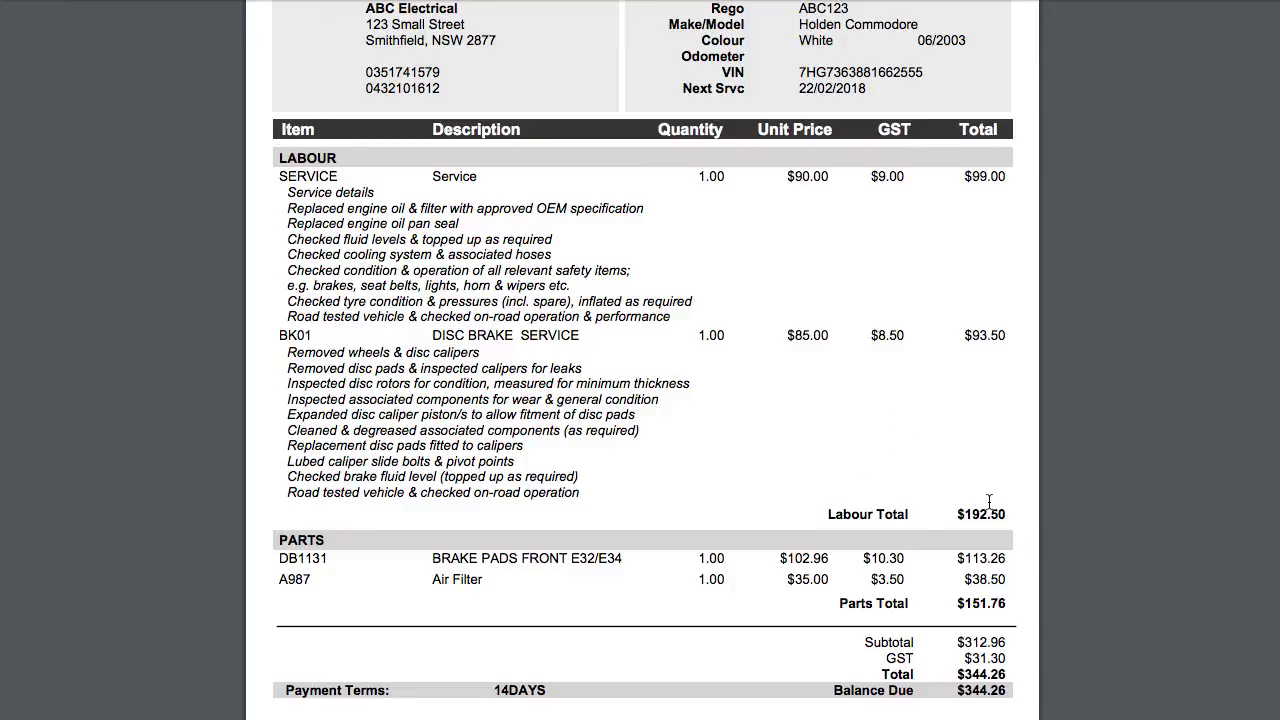
{"action": "scroll", "coordinate": [989, 501], "scroll_direction": "up", "scroll_amount": 5}
{"action": "scroll", "coordinate": [989, 501], "scroll_direction": "down", "scroll_amount": 4}
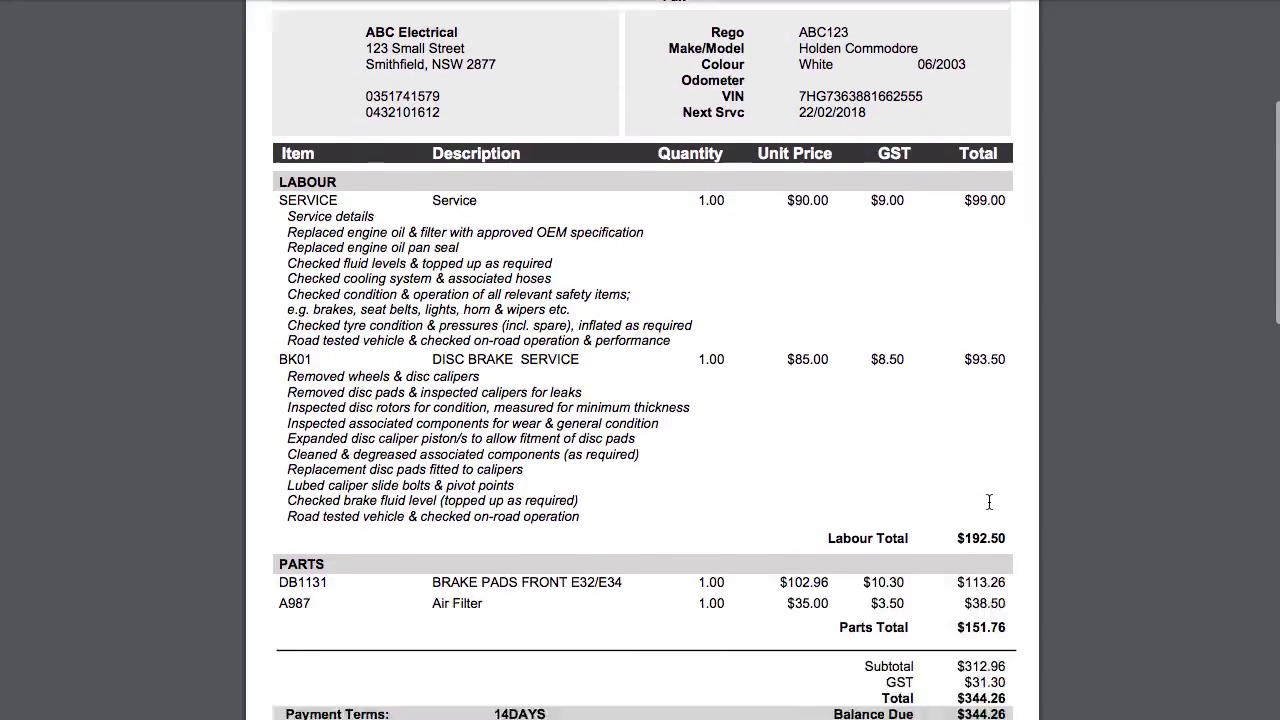
{"action": "scroll", "coordinate": [989, 501], "scroll_direction": "down", "scroll_amount": 5}
{"action": "scroll", "coordinate": [989, 501], "scroll_direction": "up", "scroll_amount": 8}
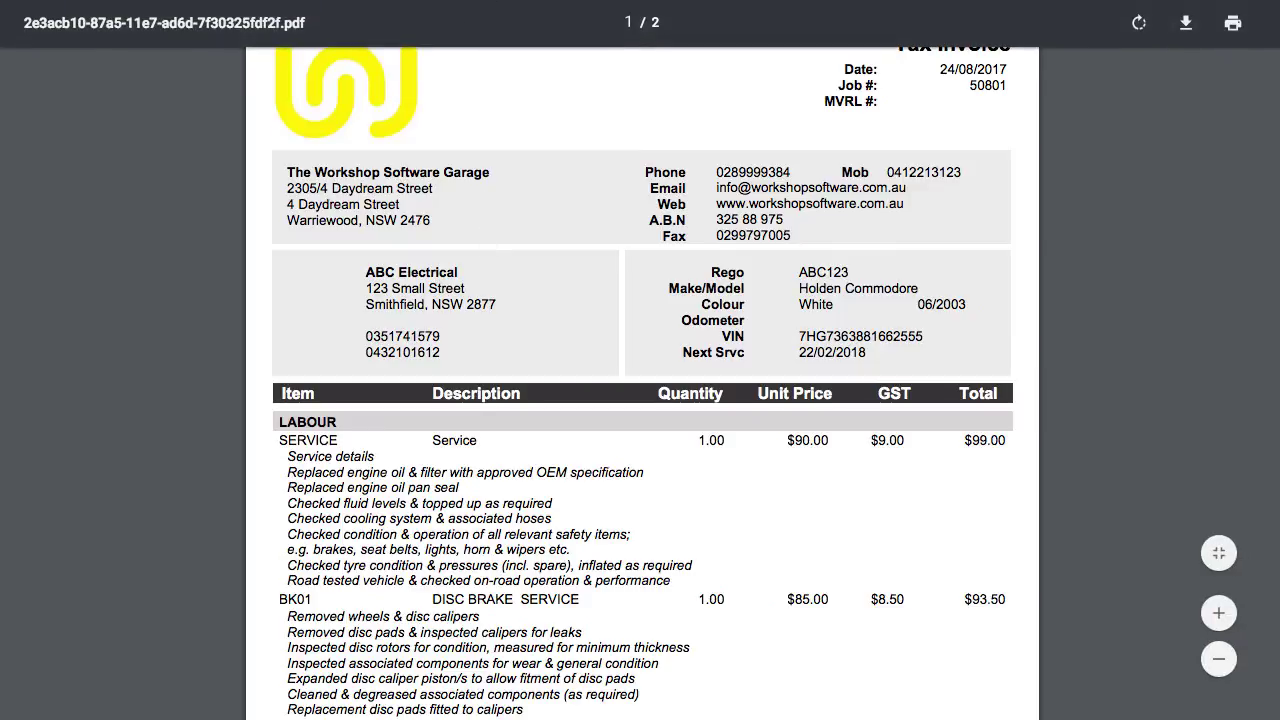
{"action": "key", "text": "ctrl+w"}
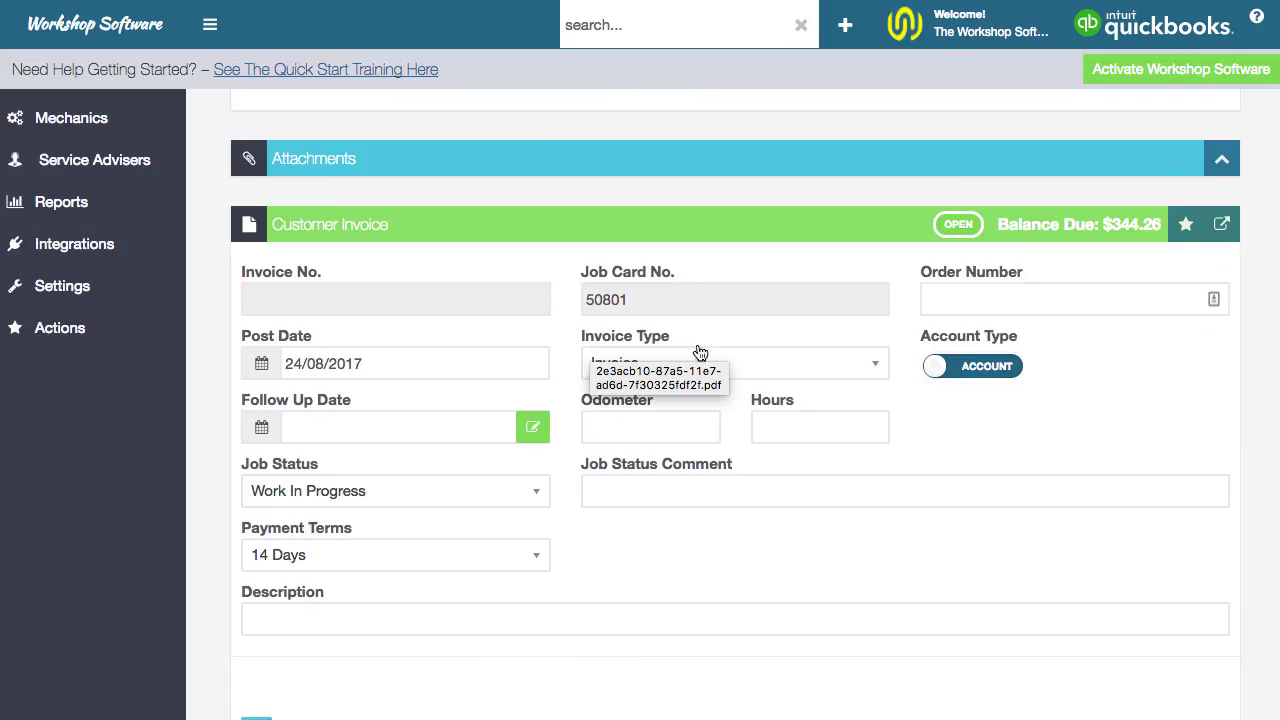
Step: Process invoice 50801 with its post date updated to today, then bring up print and email options
{"action": "scroll", "coordinate": [900, 430], "scroll_direction": "down", "scroll_amount": 10}
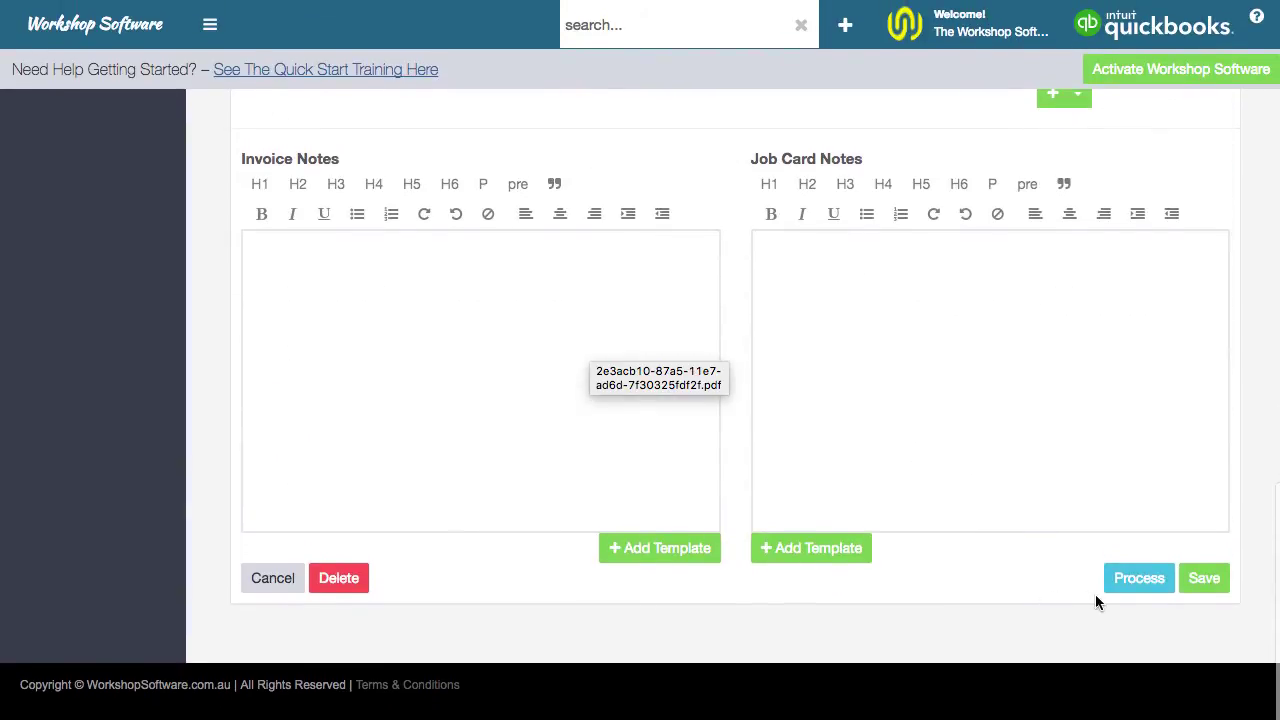
{"action": "left_click", "coordinate": [1136, 586]}
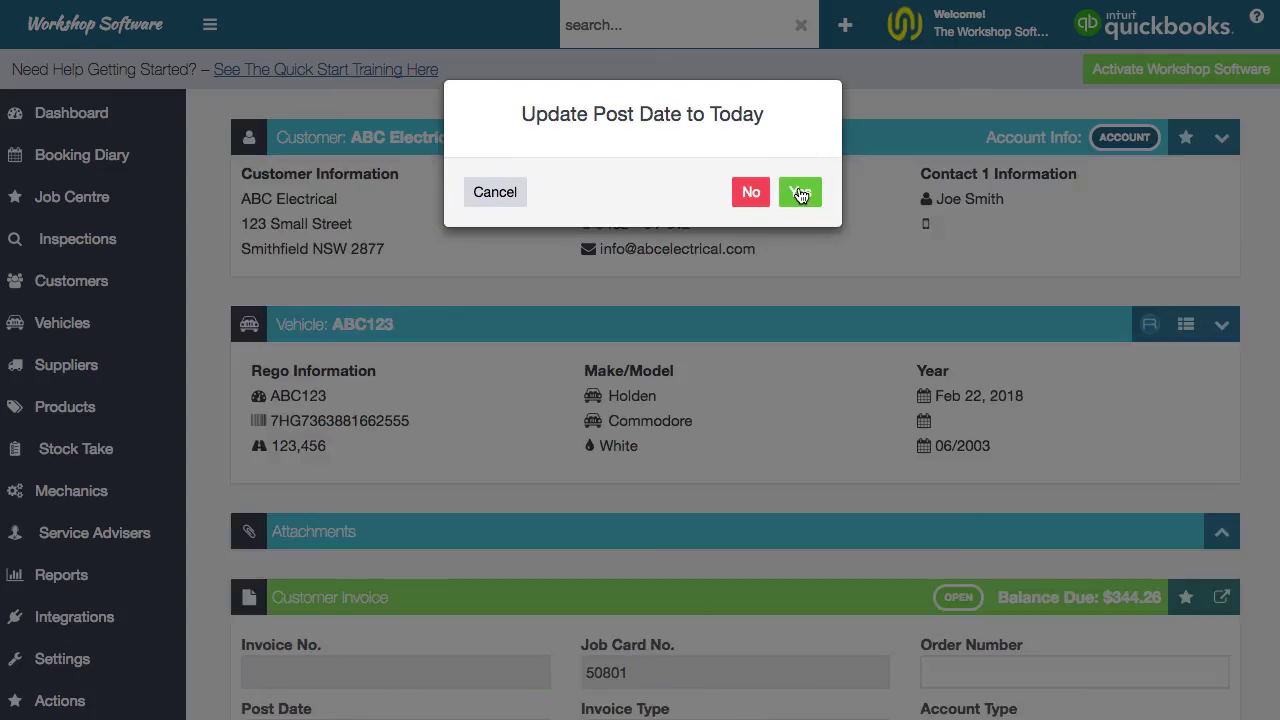
{"action": "left_click", "coordinate": [803, 197]}
{"action": "left_click", "coordinate": [800, 218]}
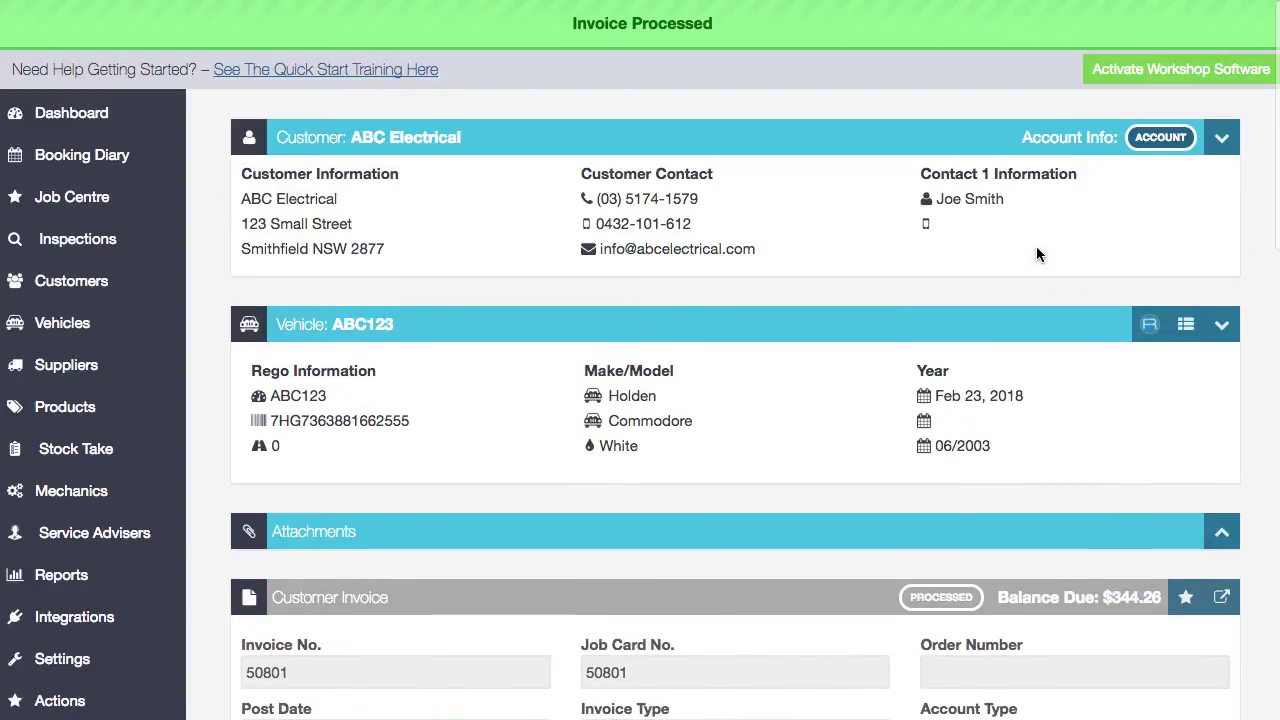
{"action": "scroll", "coordinate": [1086, 356], "scroll_direction": "down", "scroll_amount": 5}
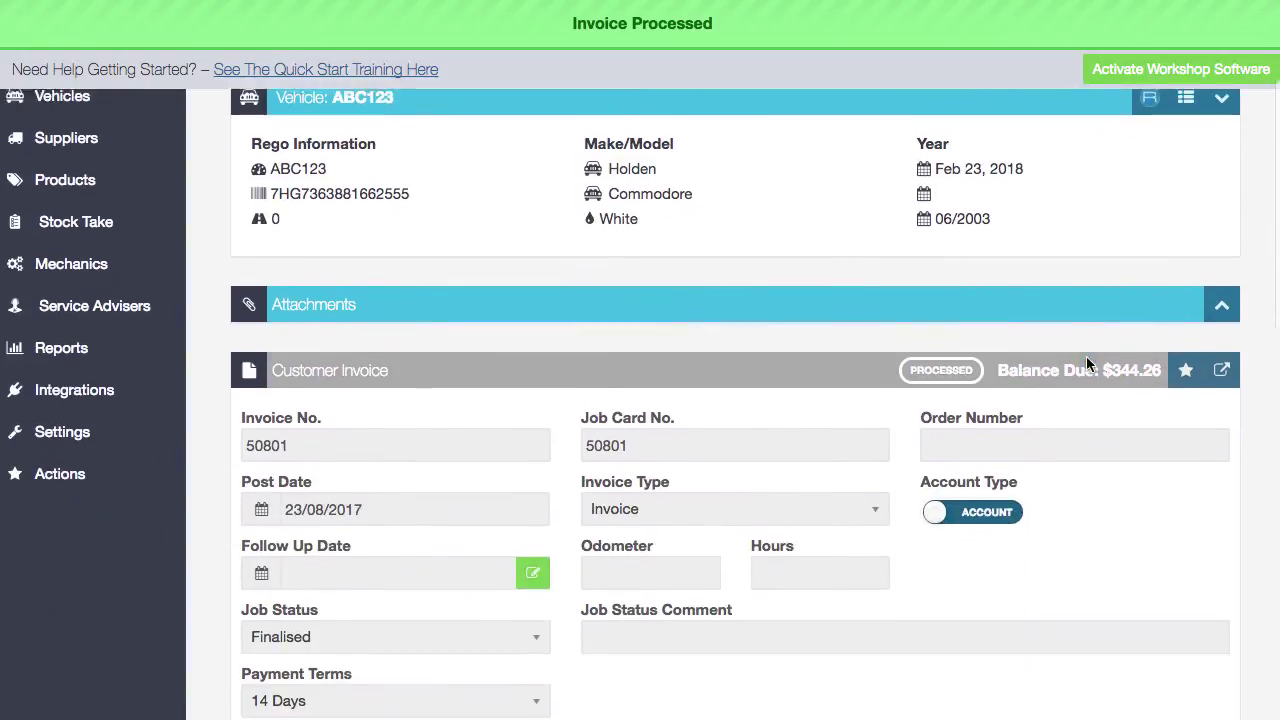
{"action": "left_click", "coordinate": [1222, 340]}
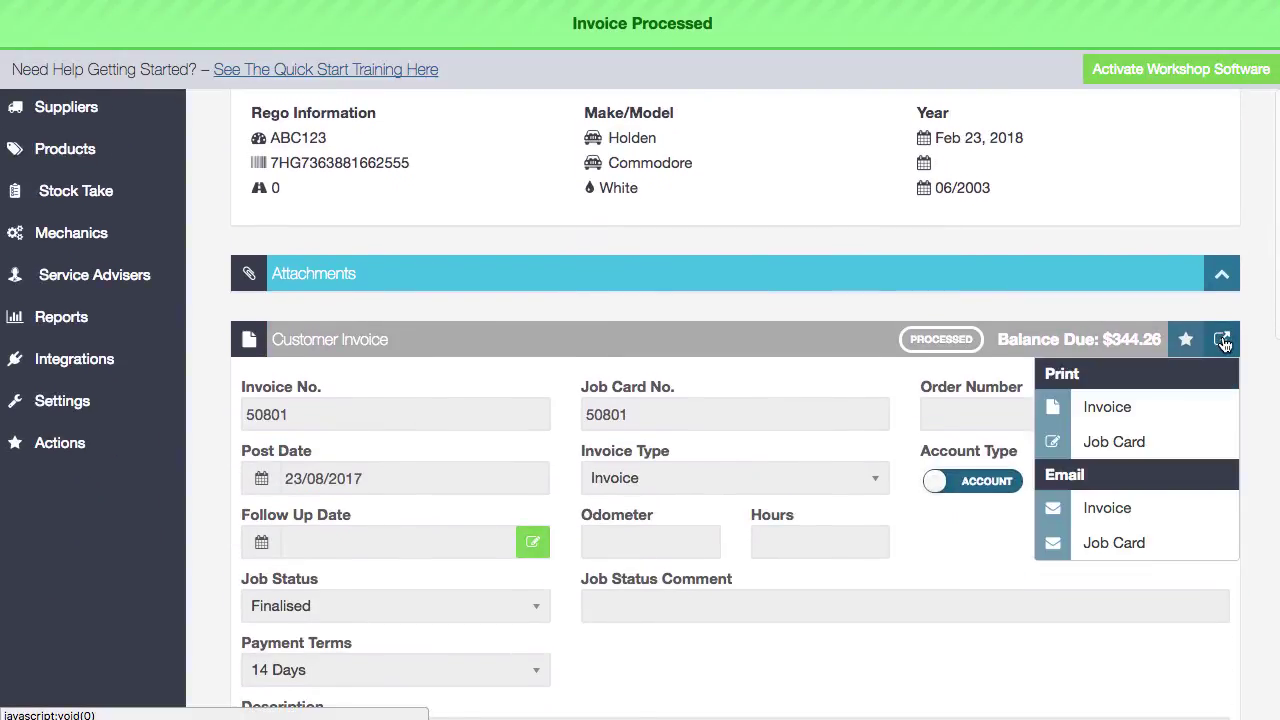
Step: Email invoice 50801 to ABC Electrical using the prefilled address, subject and message, then close the form
{"action": "left_click", "coordinate": [1135, 508]}
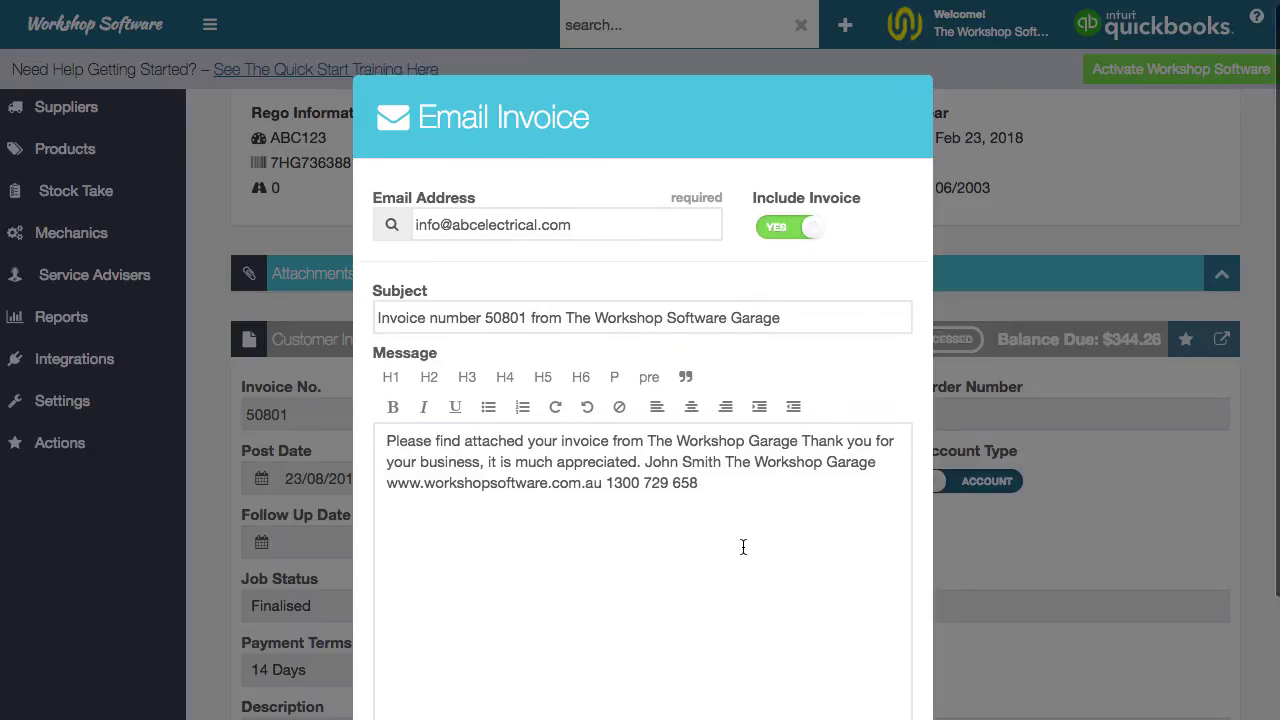
{"action": "scroll", "coordinate": [743, 547], "scroll_direction": "down", "scroll_amount": 3}
{"action": "scroll", "coordinate": [743, 547], "scroll_direction": "down", "scroll_amount": 2}
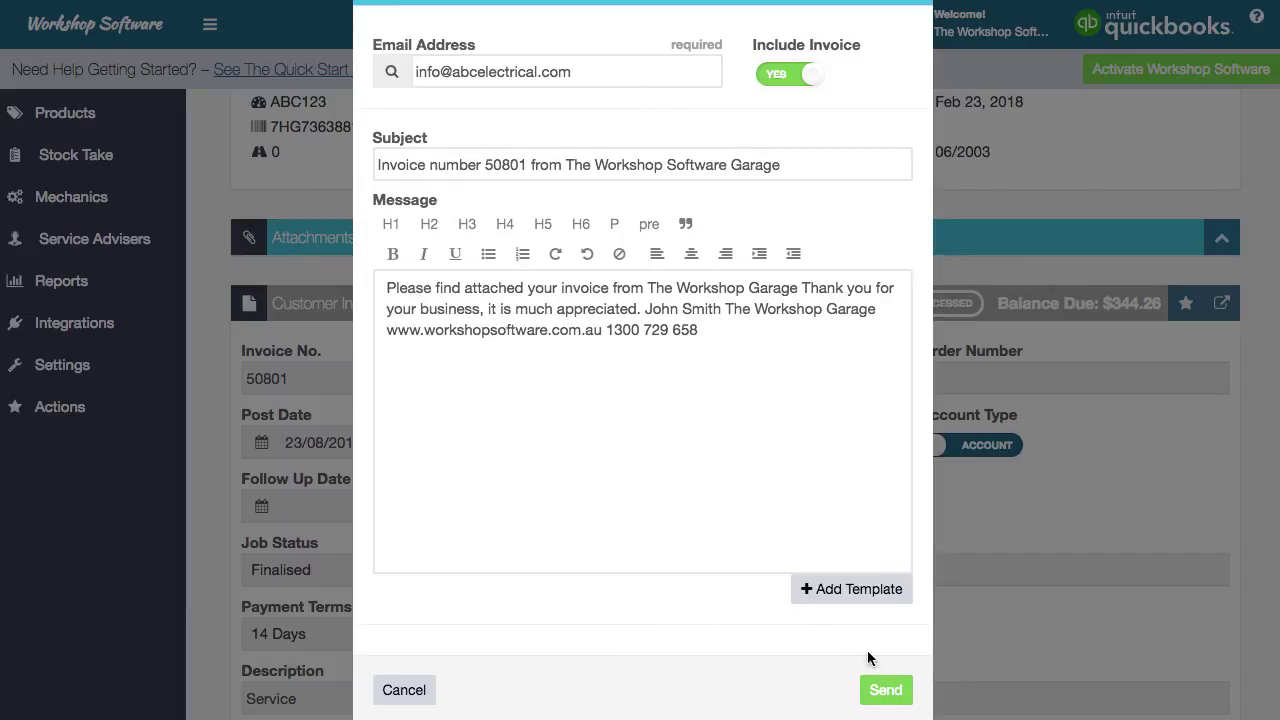
{"action": "left_click", "coordinate": [889, 697]}
{"action": "left_click", "coordinate": [405, 689]}
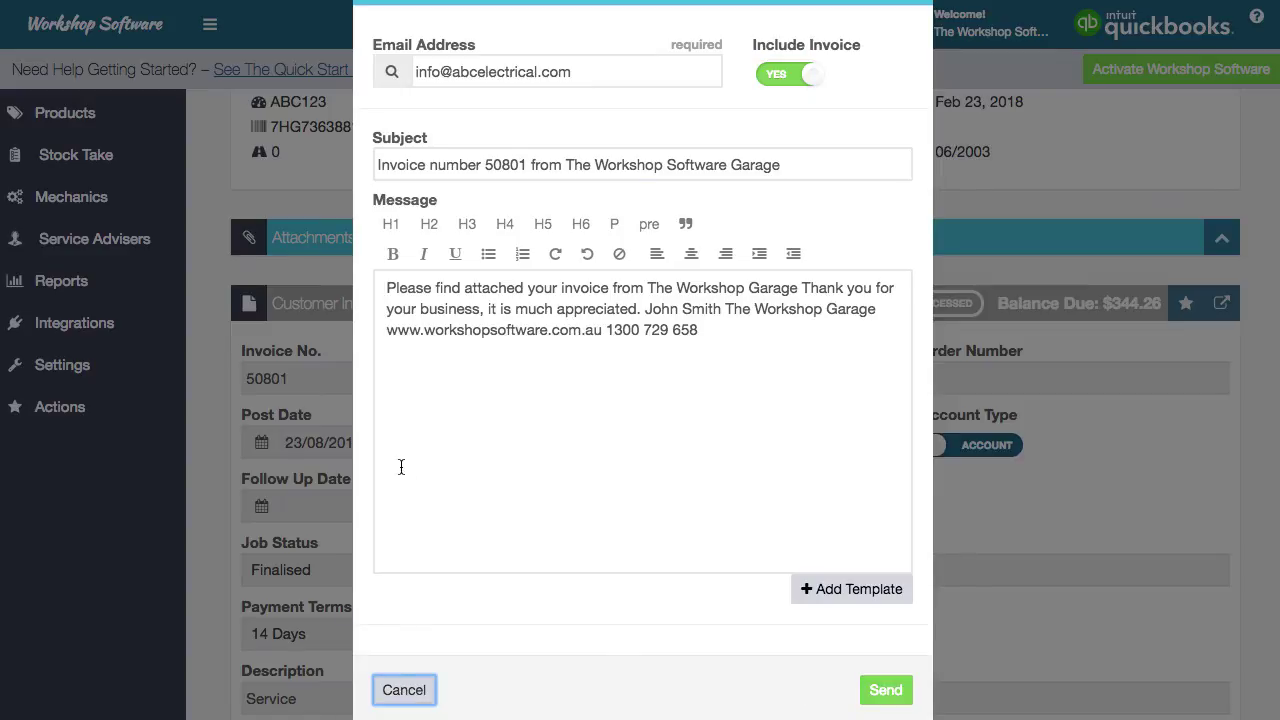
{"action": "scroll", "coordinate": [400, 465], "scroll_direction": "up", "scroll_amount": 3}
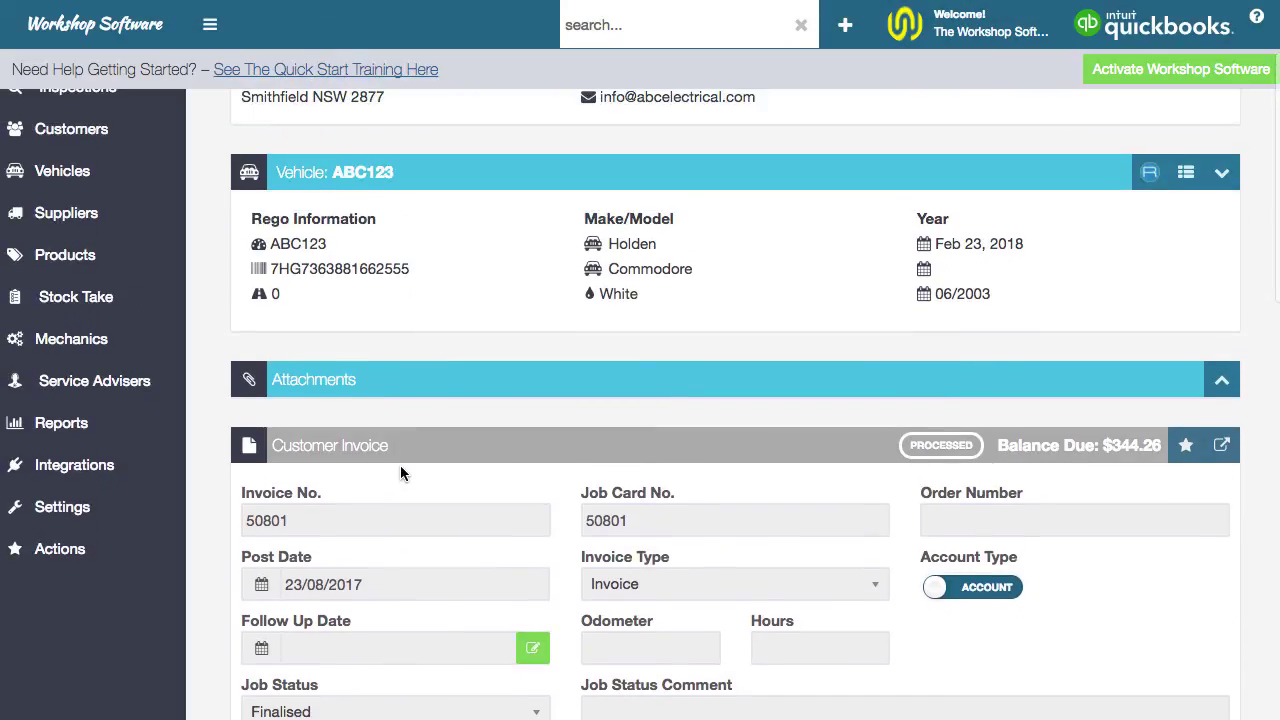
{"action": "scroll", "coordinate": [400, 466], "scroll_direction": "up", "scroll_amount": 3}
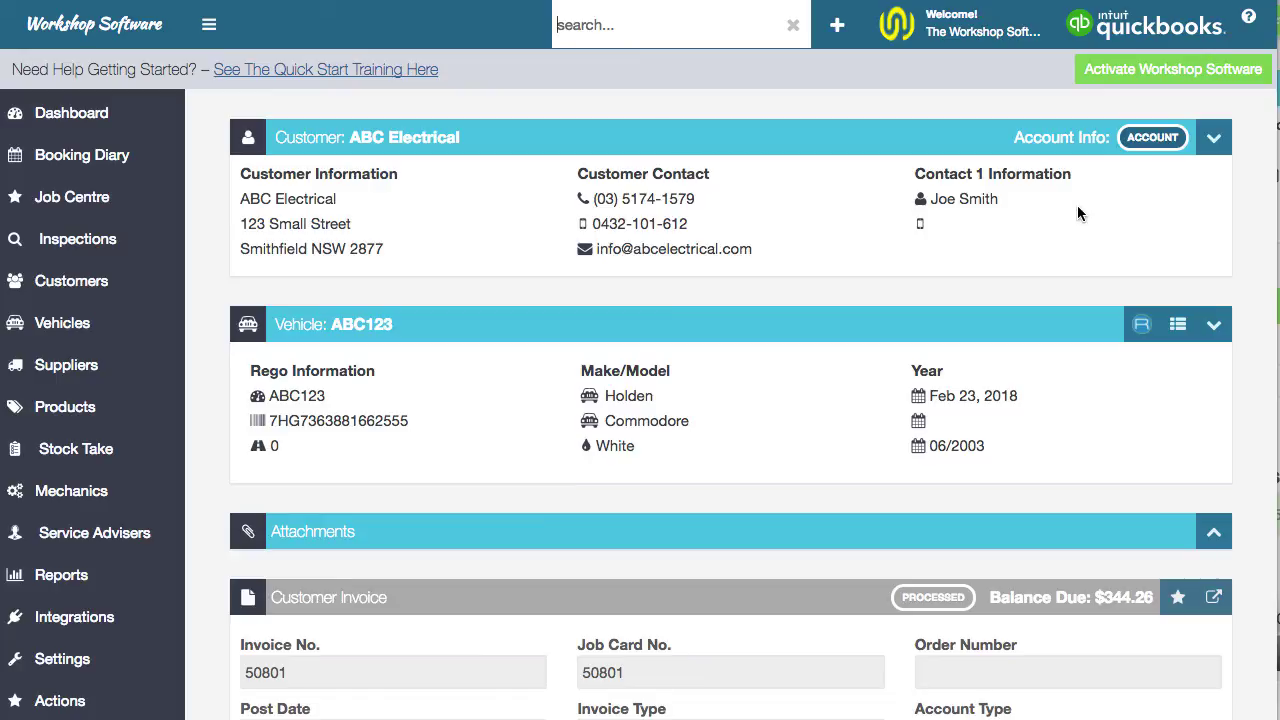
Step: Search 'cash' and create a new Cash Sale invoice, ready to enter the first product line
{"action": "type", "text": "cash"}
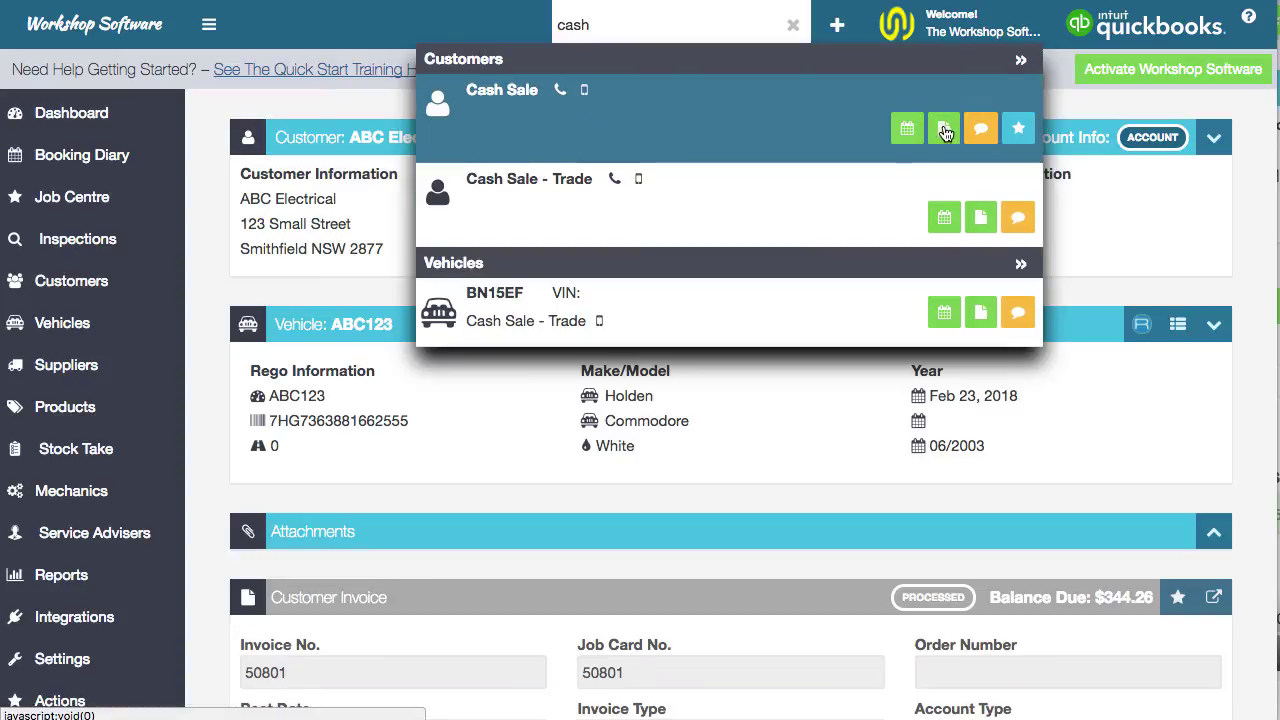
{"action": "left_click", "coordinate": [943, 130]}
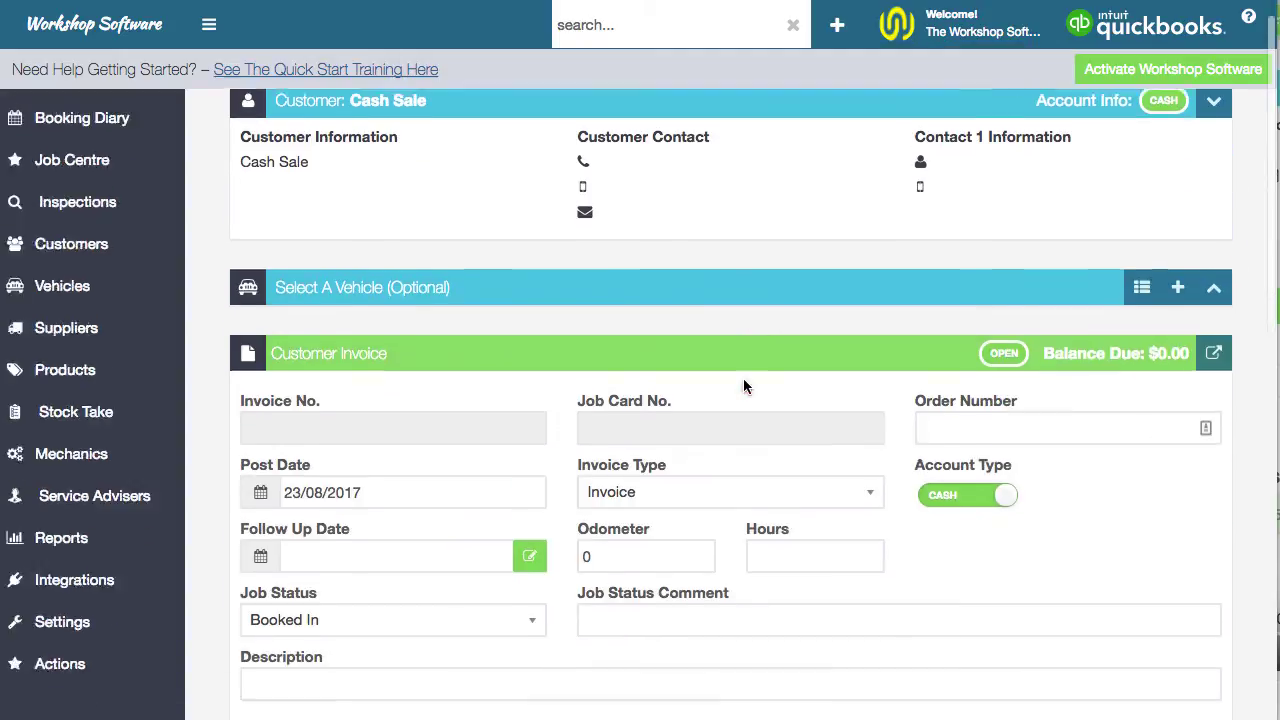
{"action": "scroll", "coordinate": [743, 378], "scroll_direction": "down", "scroll_amount": 4}
{"action": "left_click", "coordinate": [384, 540]}
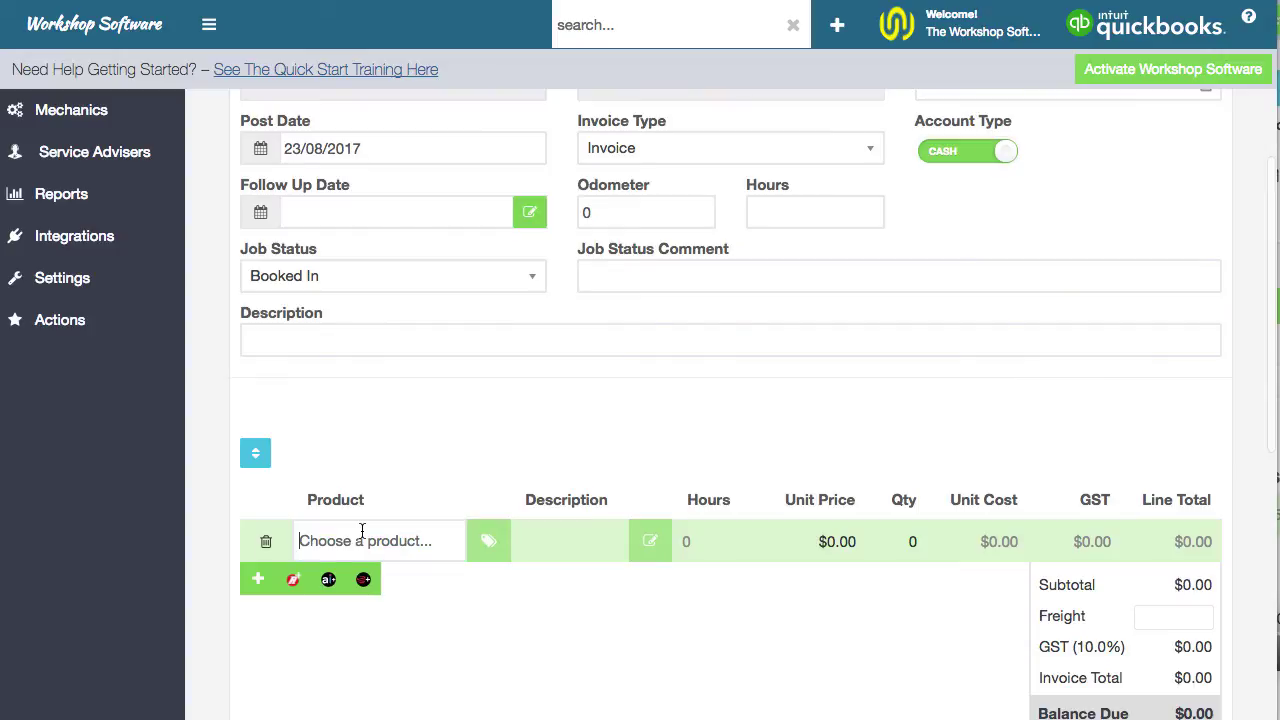
Step: Add one A987 Air Filter to the invoice via the 'a98' product search
{"action": "type", "text": "a98"}
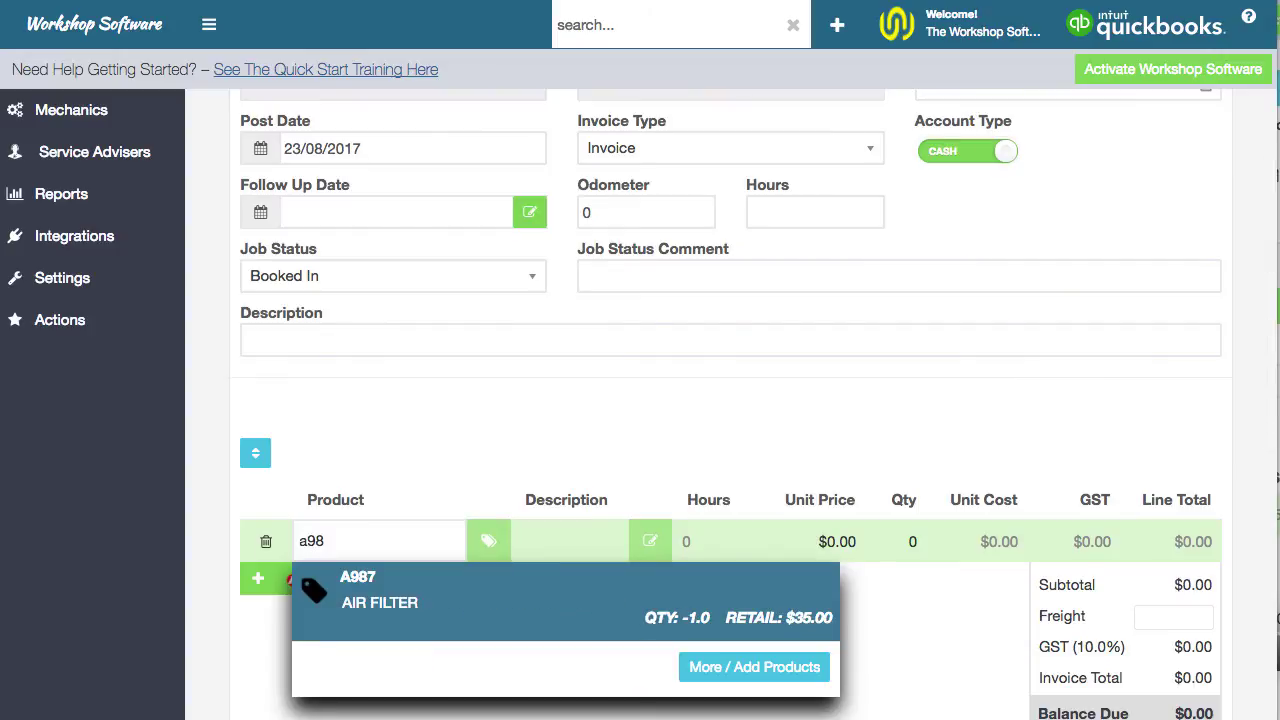
{"action": "key", "text": "Return"}
{"action": "key", "text": "Tab"}
{"action": "key", "text": "Return"}
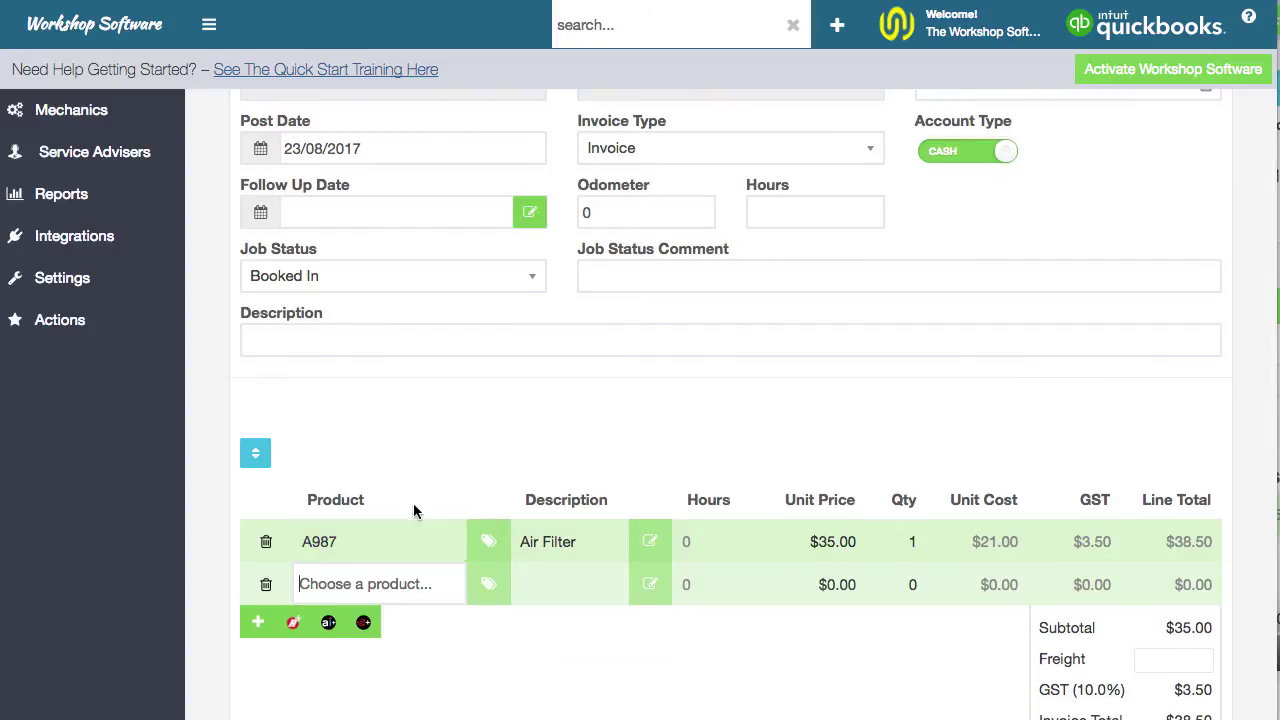
Step: Process invoice 50802 with a $38.50 cash payment, declining to print it
{"action": "scroll", "coordinate": [957, 535], "scroll_direction": "down", "scroll_amount": 6}
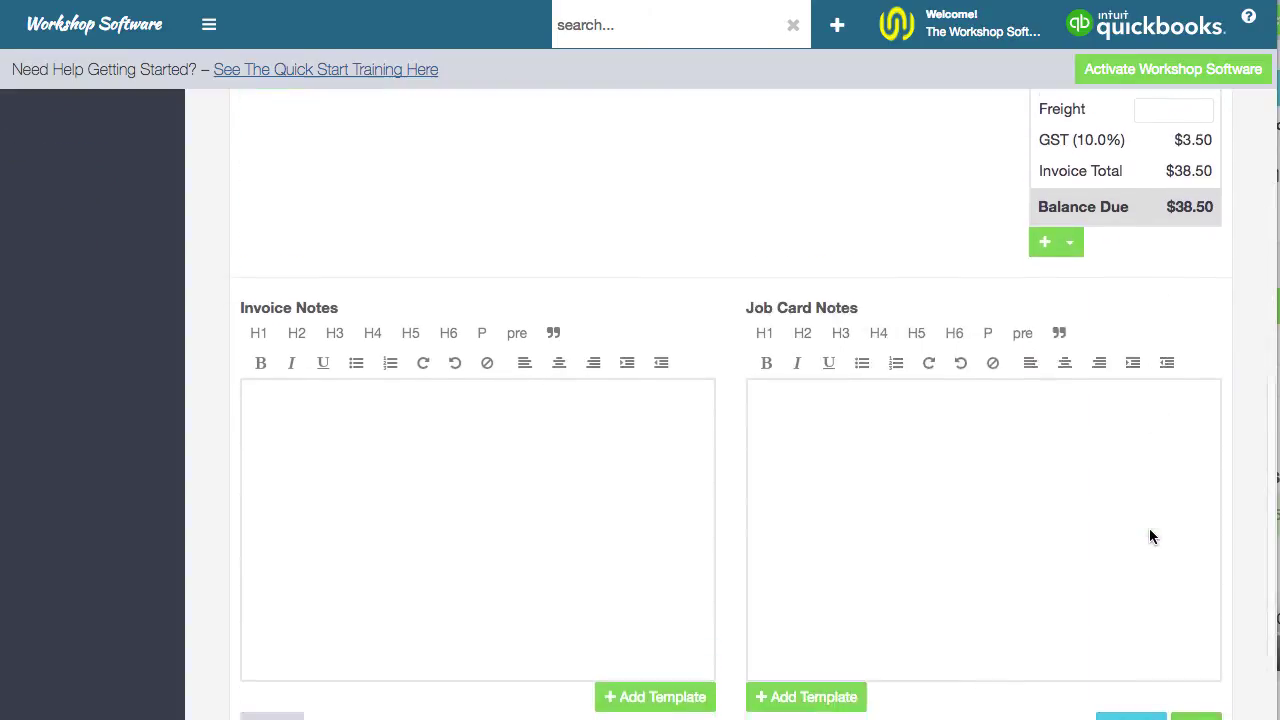
{"action": "scroll", "coordinate": [1150, 537], "scroll_direction": "down", "scroll_amount": 2}
{"action": "left_click", "coordinate": [1129, 578]}
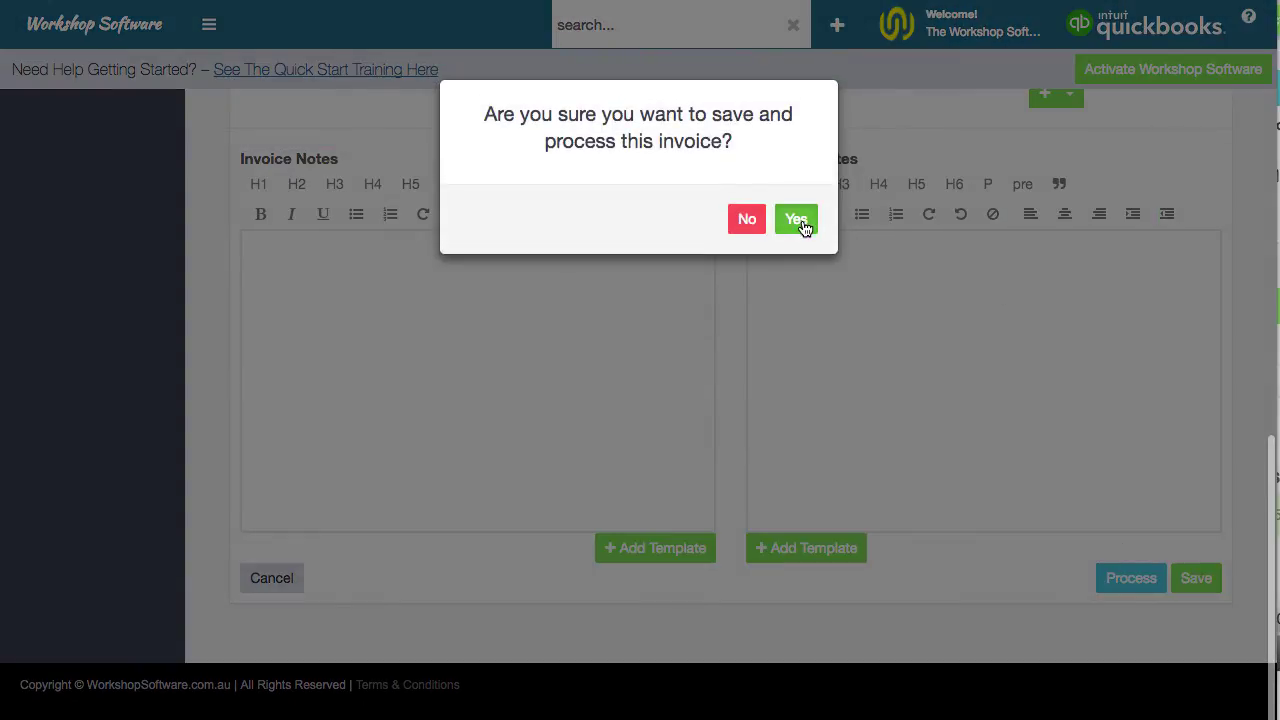
{"action": "left_click", "coordinate": [796, 220]}
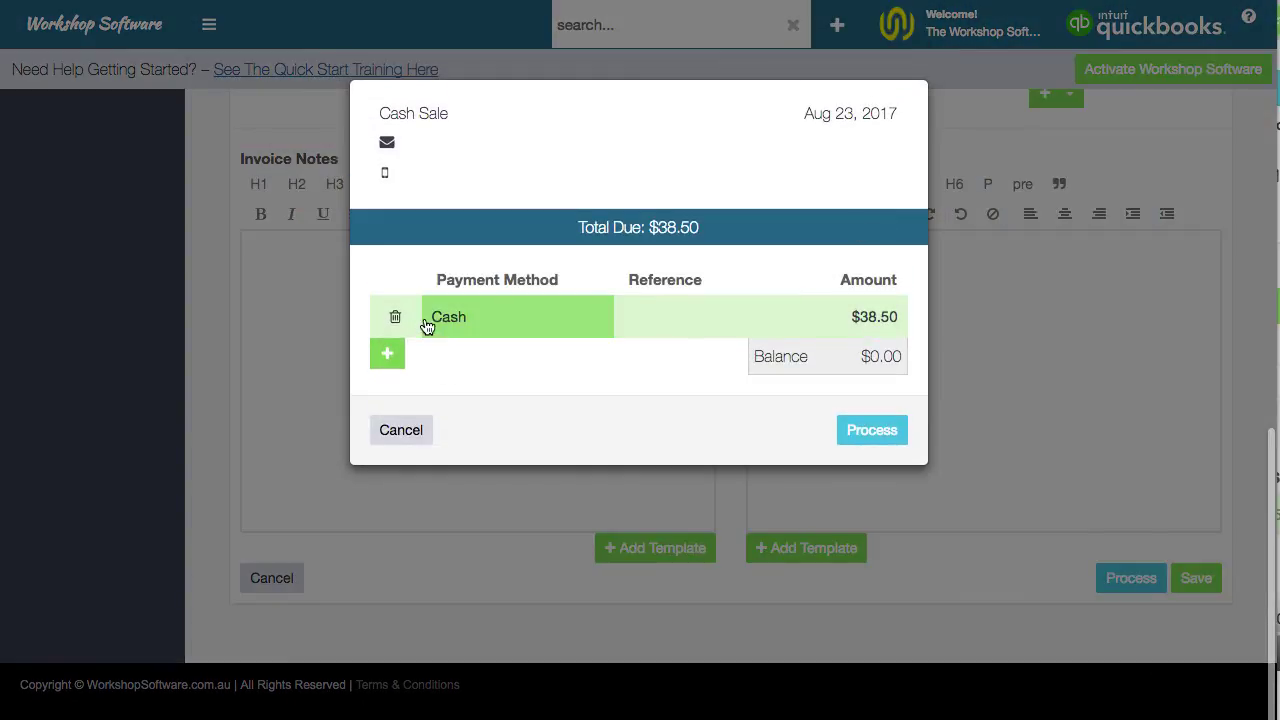
{"action": "left_click", "coordinate": [880, 438]}
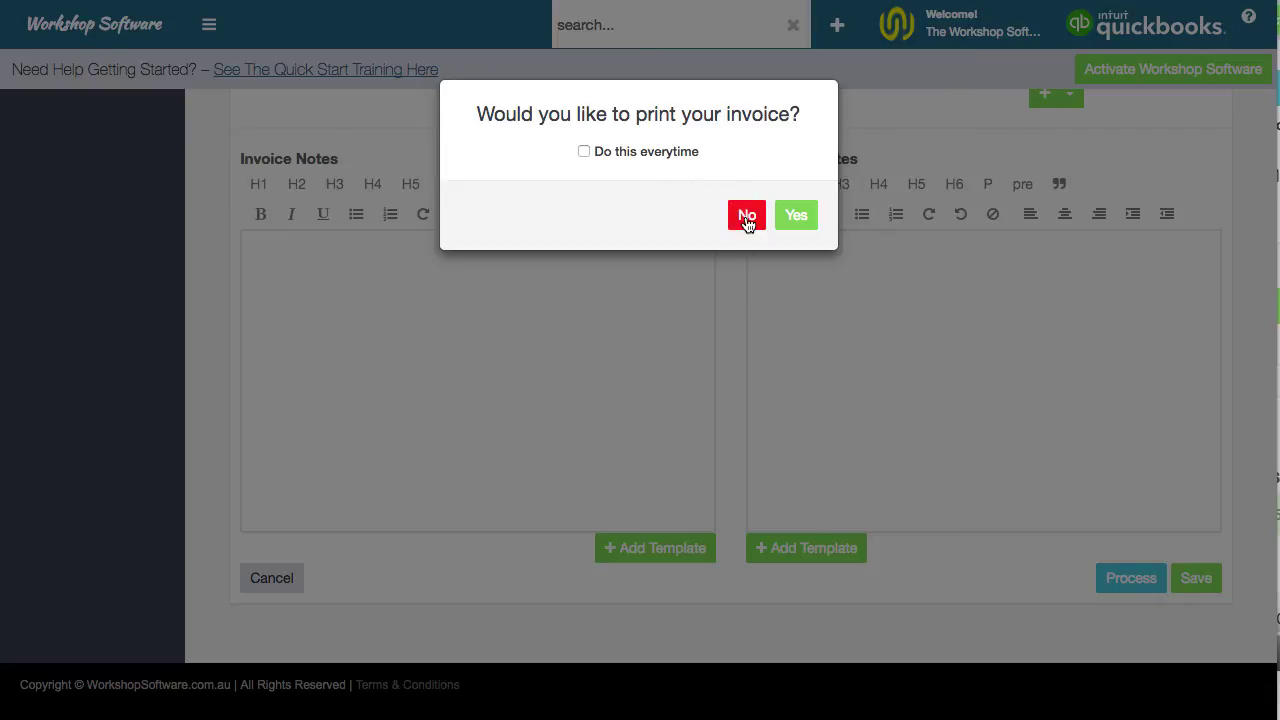
{"action": "left_click", "coordinate": [746, 217]}
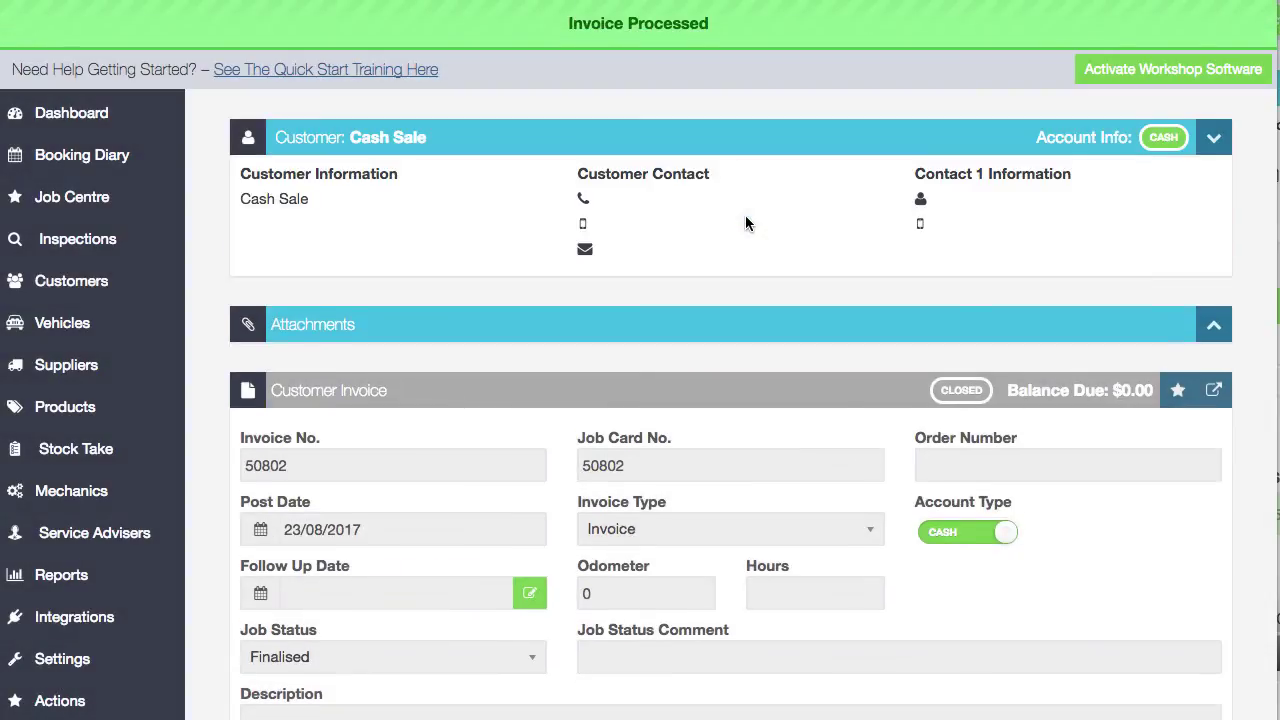